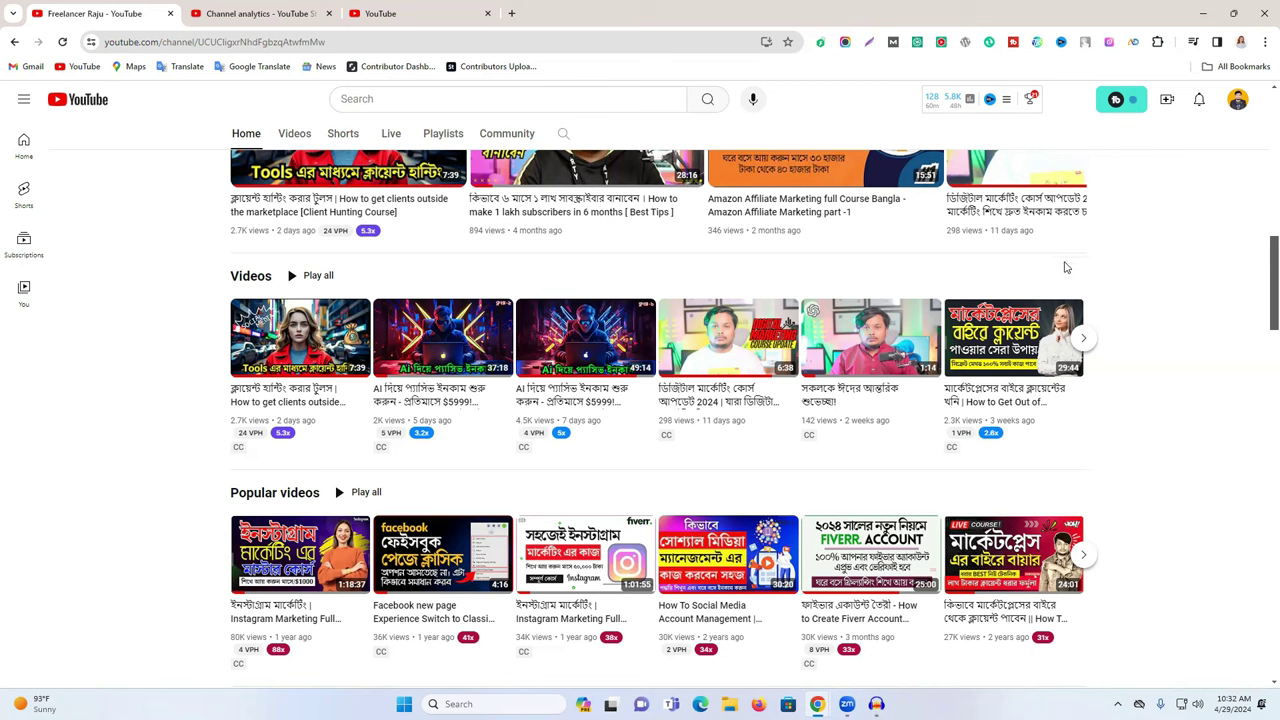
Open the freepik.com website in a new browser tab
scroll(1091, 297, "up", 3)
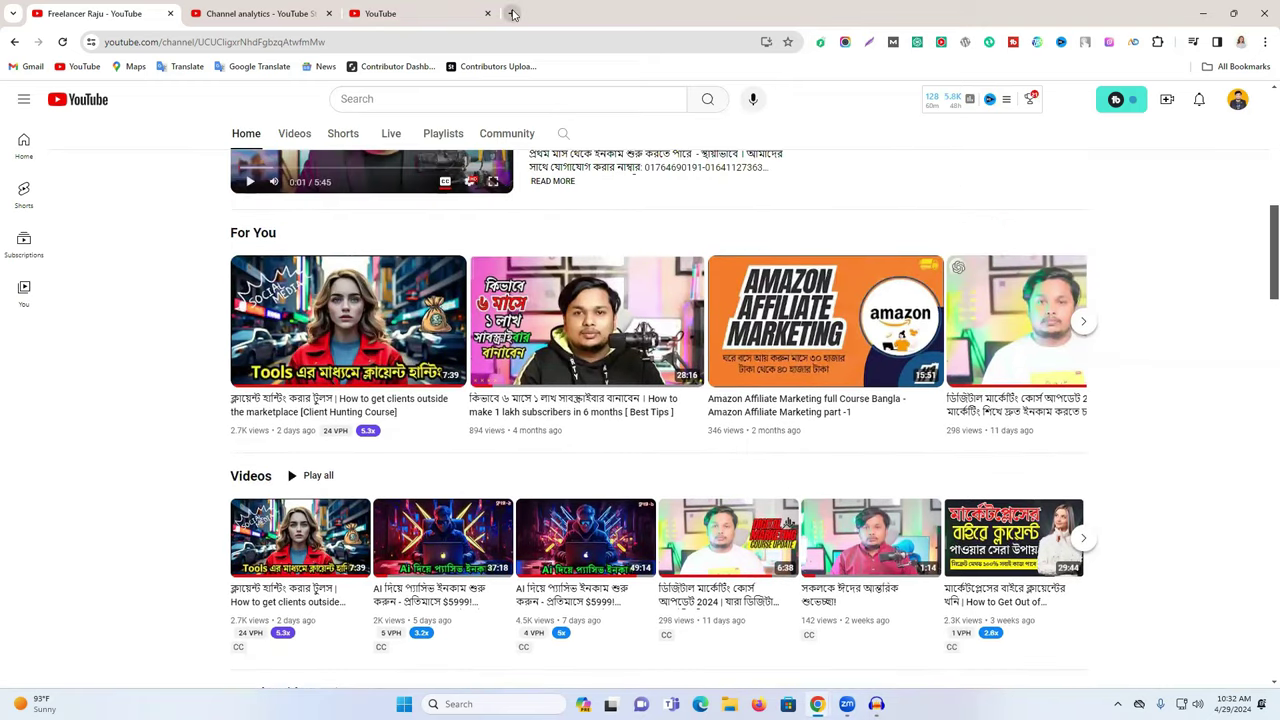
left_click(506, 13)
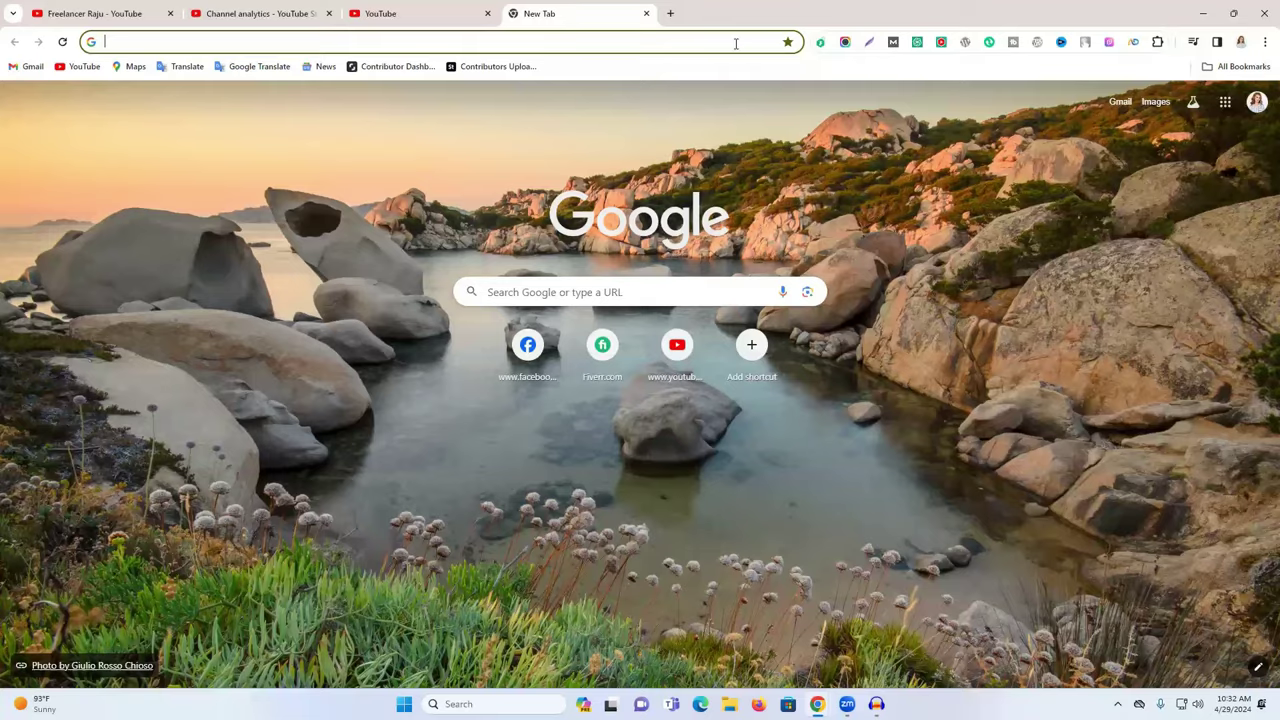
type("freepik.com")
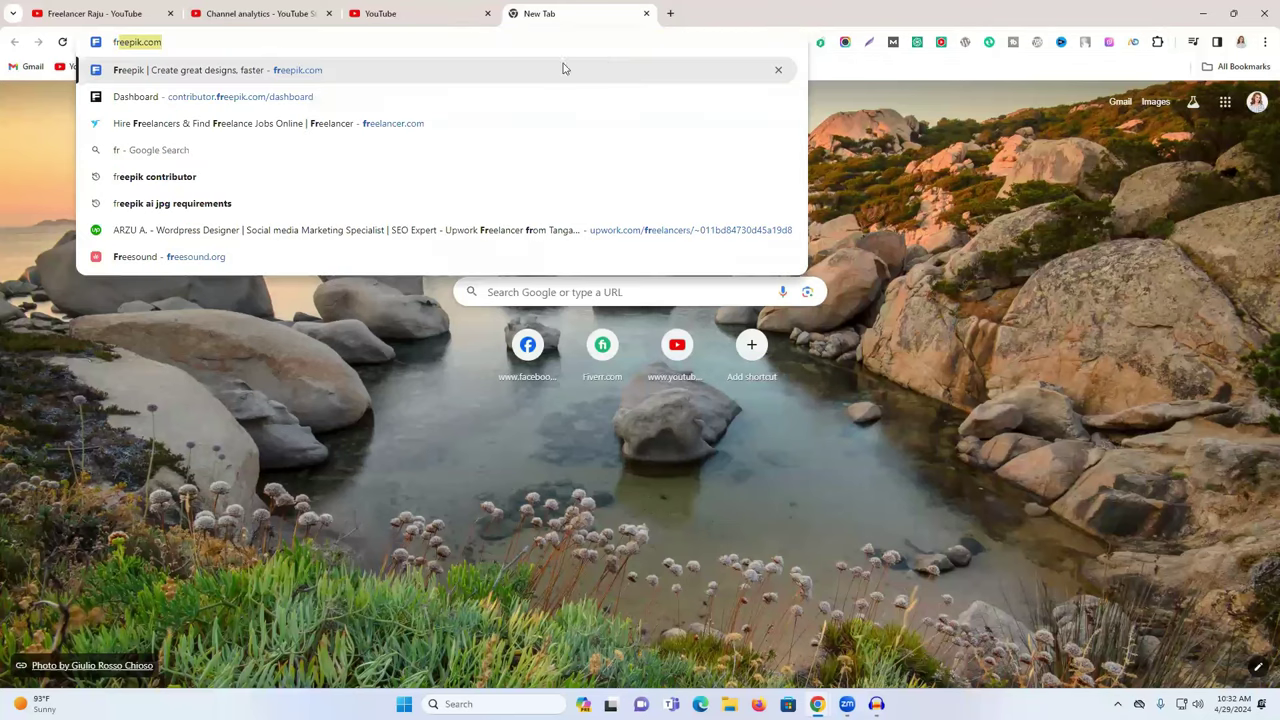
left_click(418, 72)
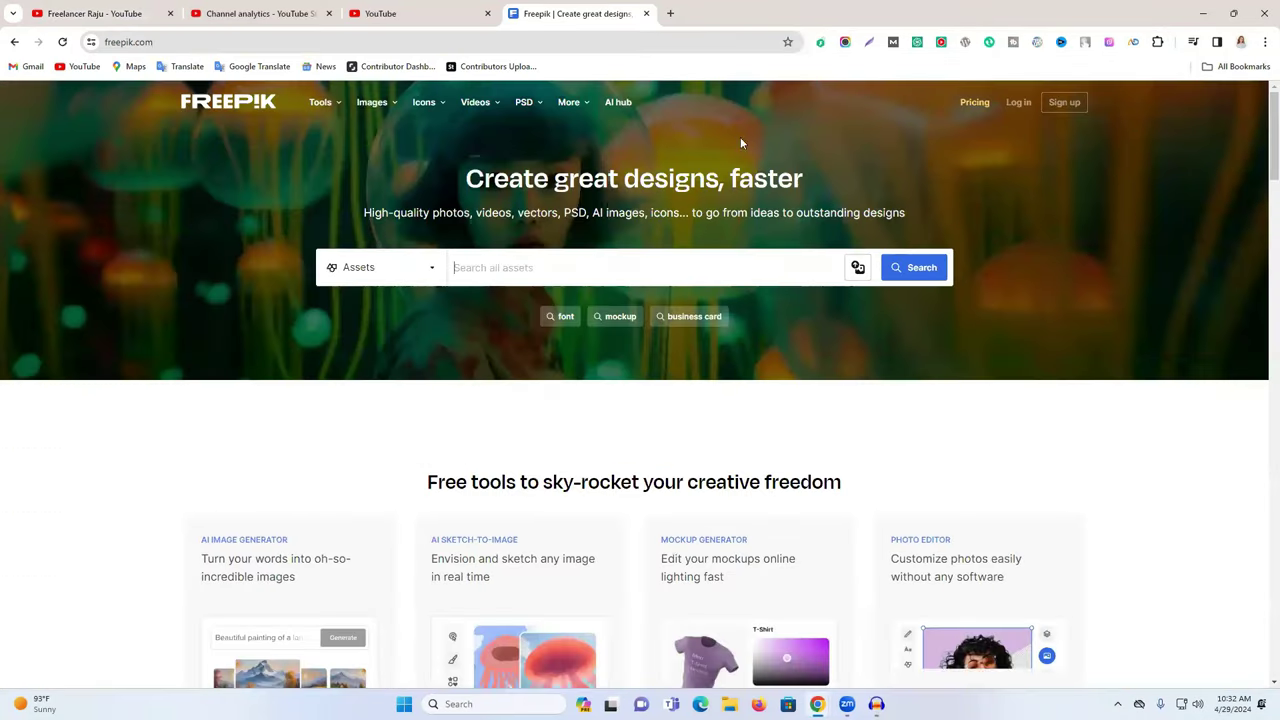
Go to the Freepik Contributor dashboard and examine its performance overview and published files
left_click(384, 46)
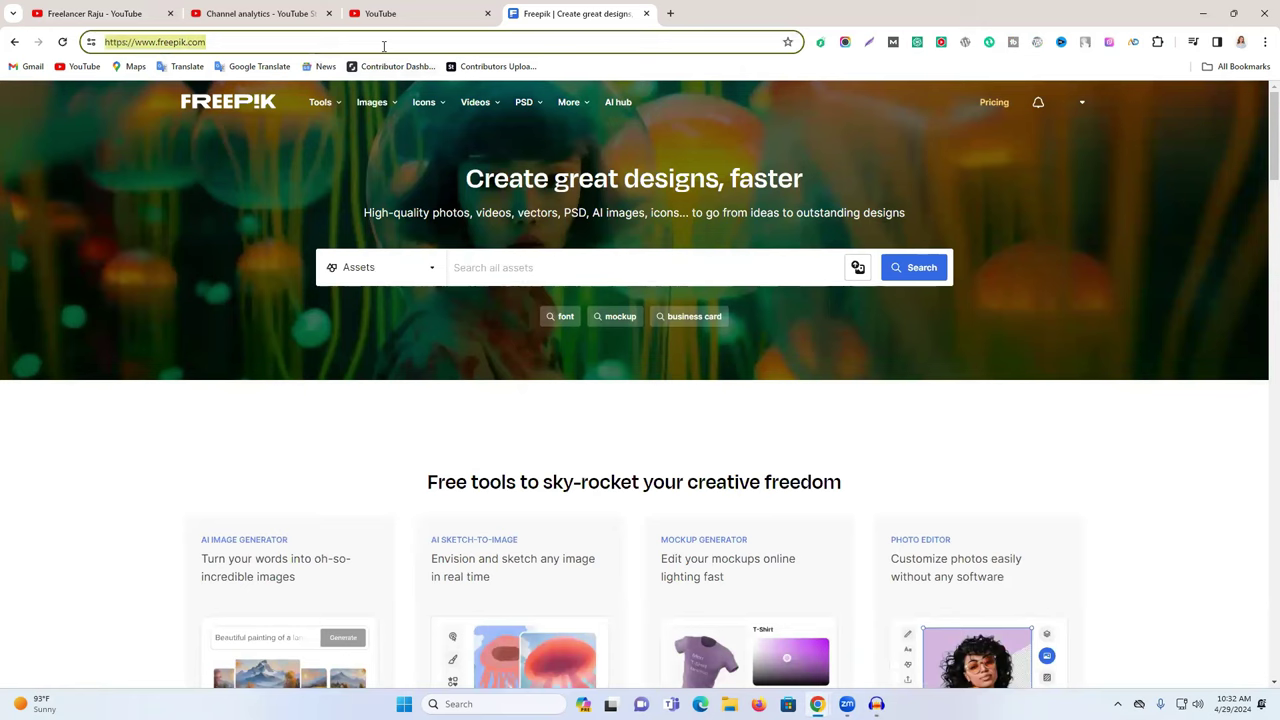
type("fr")
left_click(260, 97)
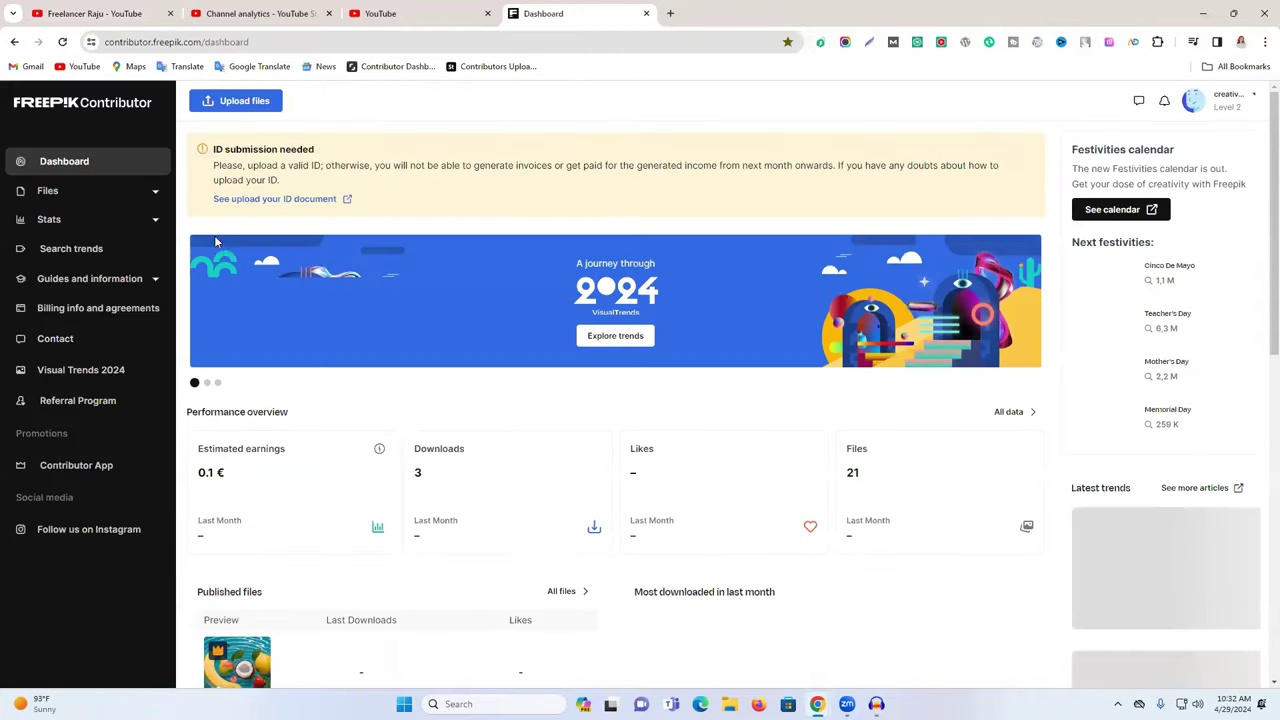
scroll(603, 314, "down", 2)
scroll(603, 314, "up", 1)
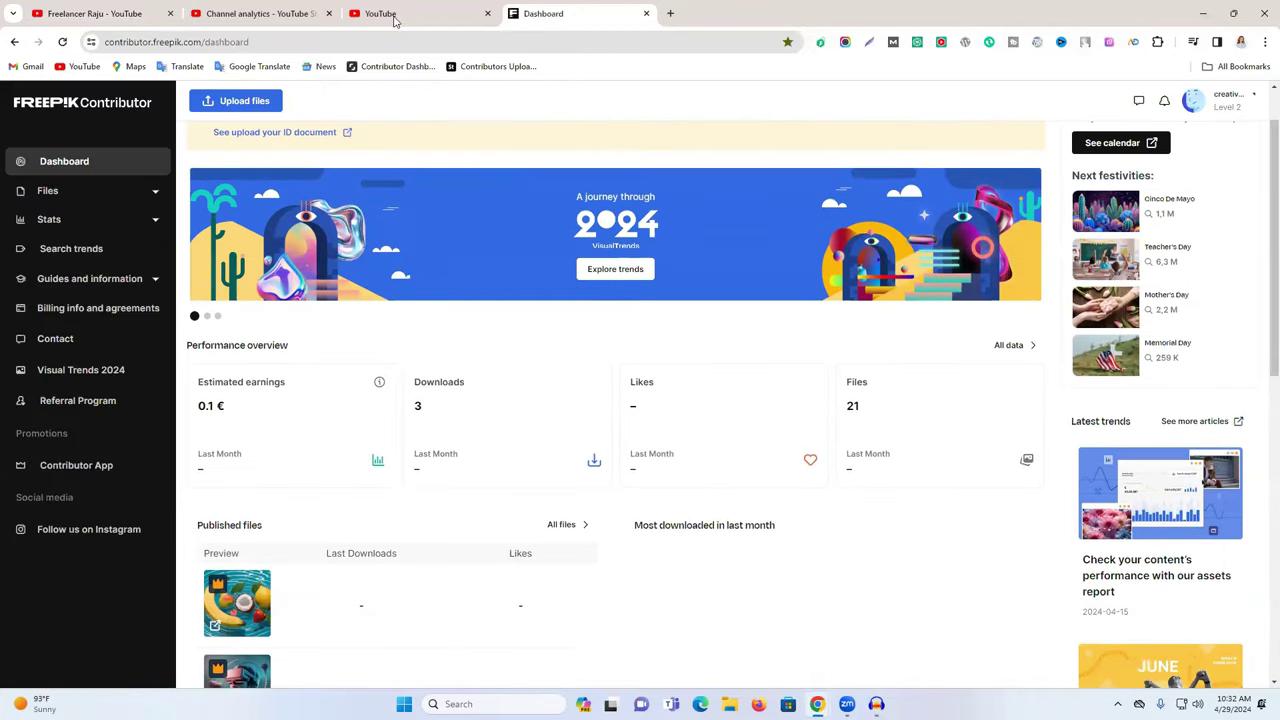
left_click(394, 16)
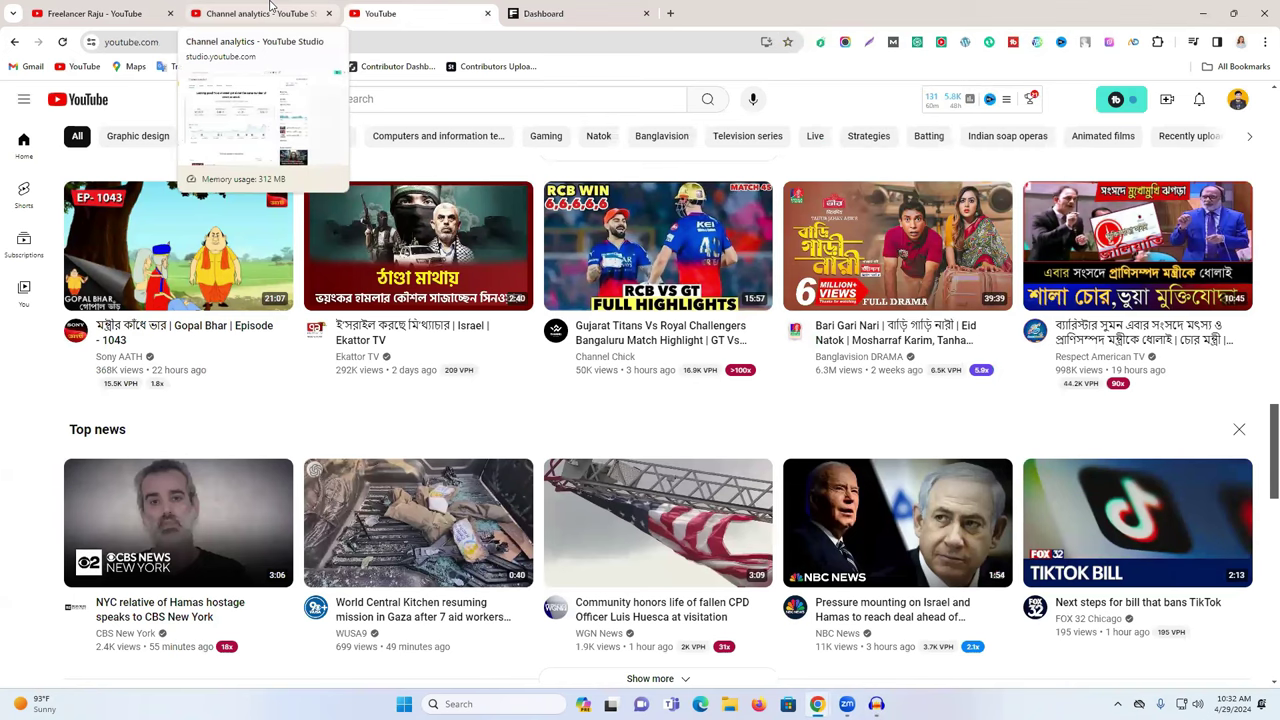
left_click(550, 10)
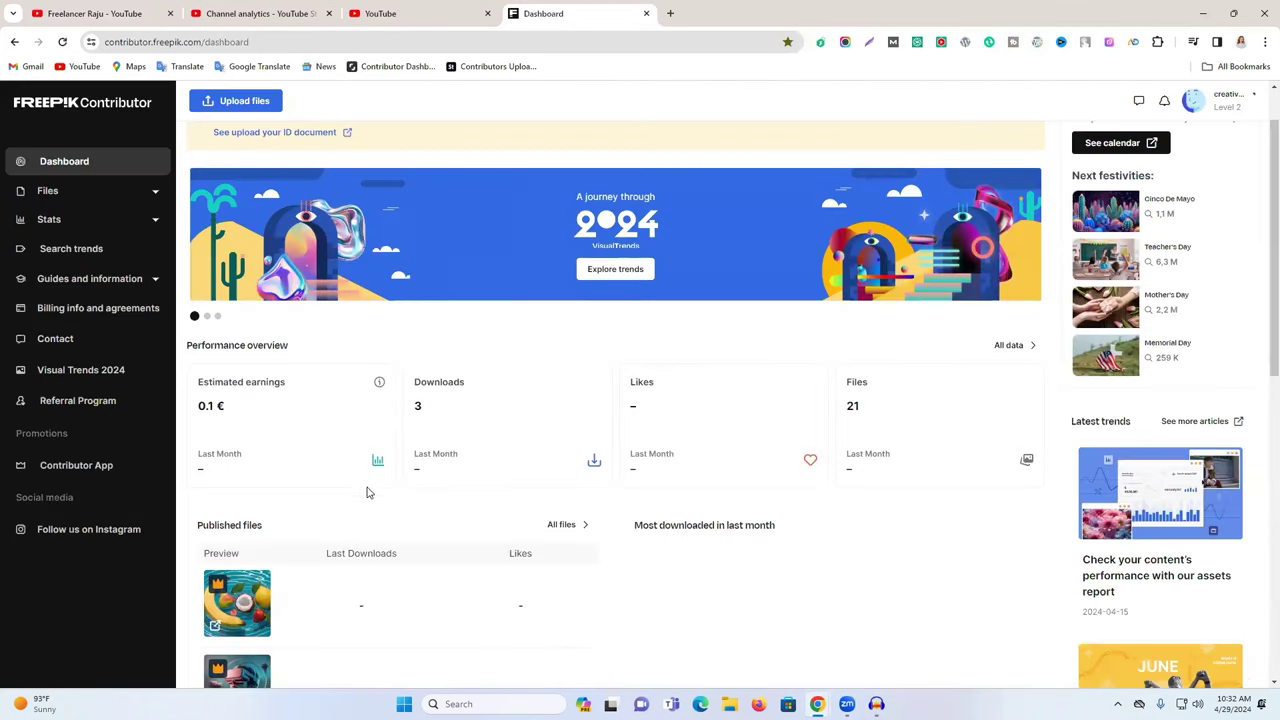
scroll(367, 492, "down", 2)
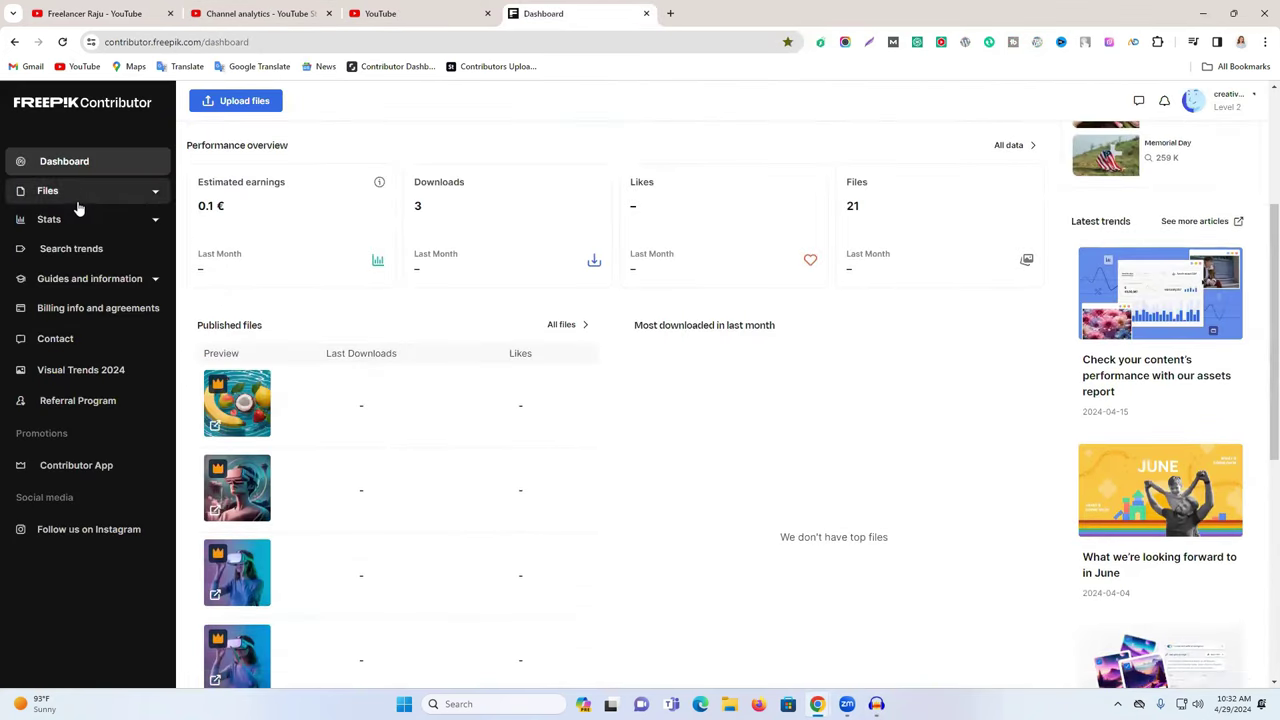
Open the contributor's general stats and examine the month-to-date estimated earnings and total downloads
left_click(80, 200)
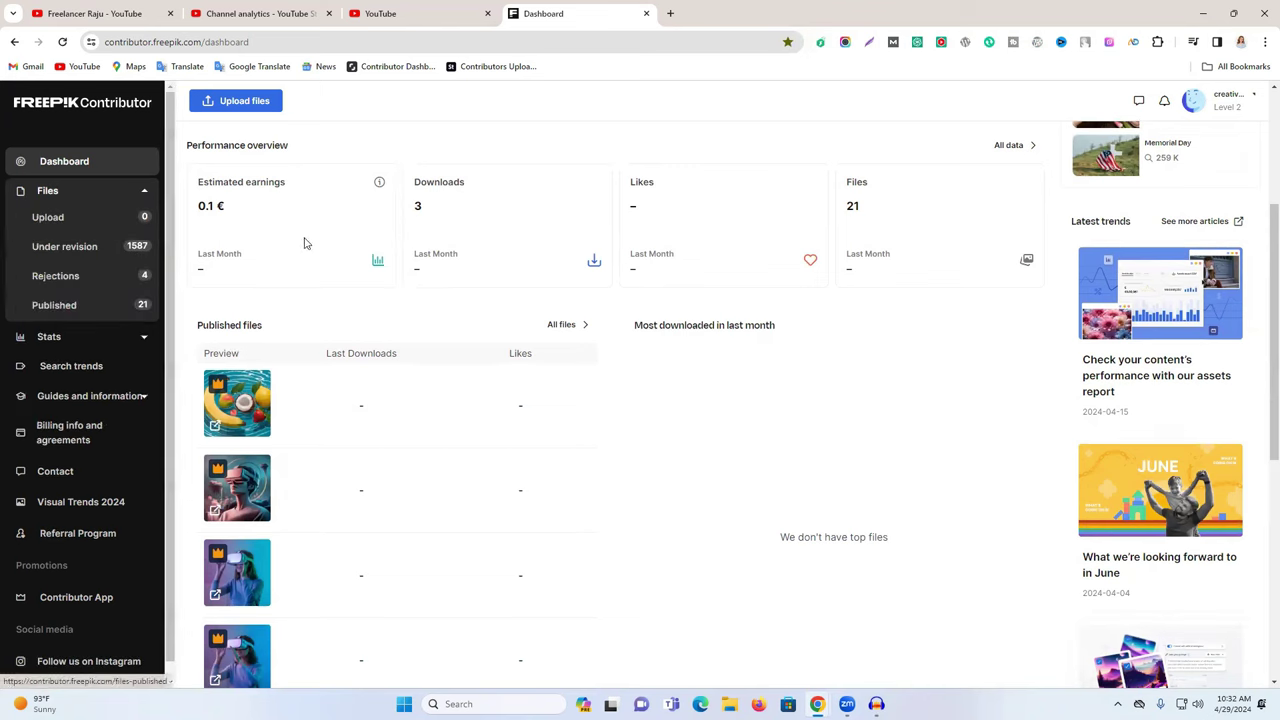
left_click(86, 337)
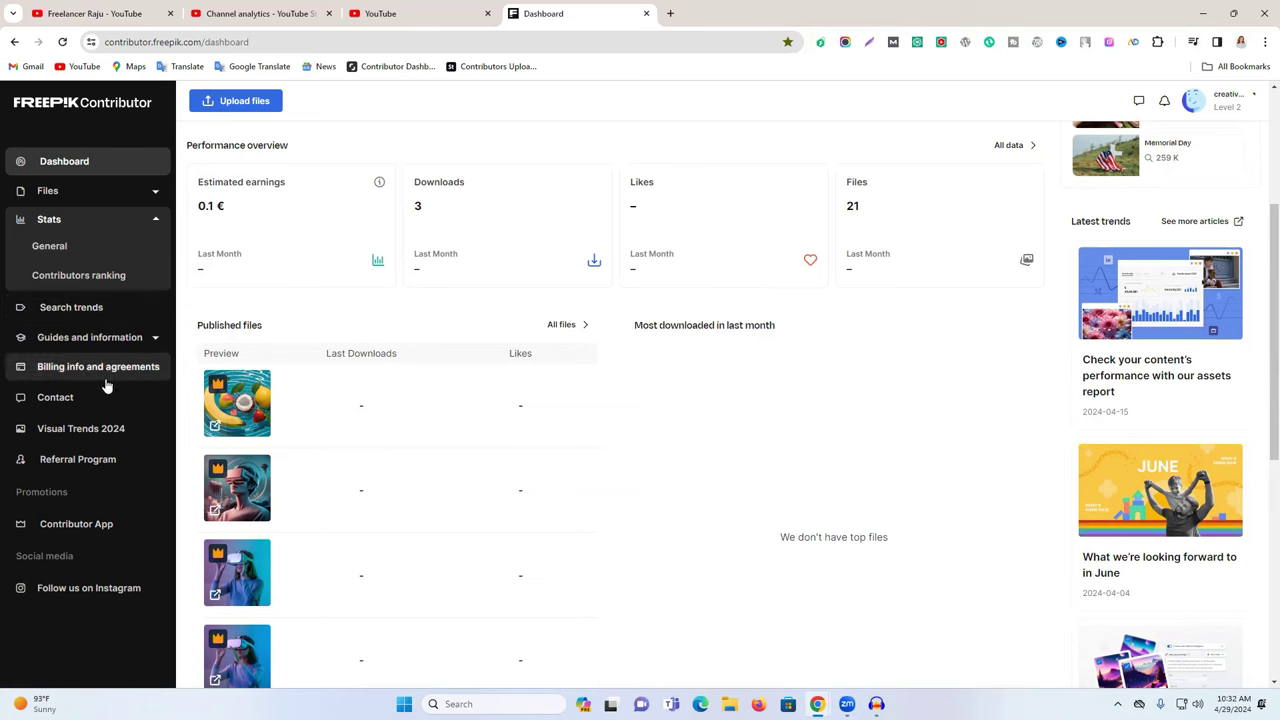
left_click(84, 244)
left_click(68, 220)
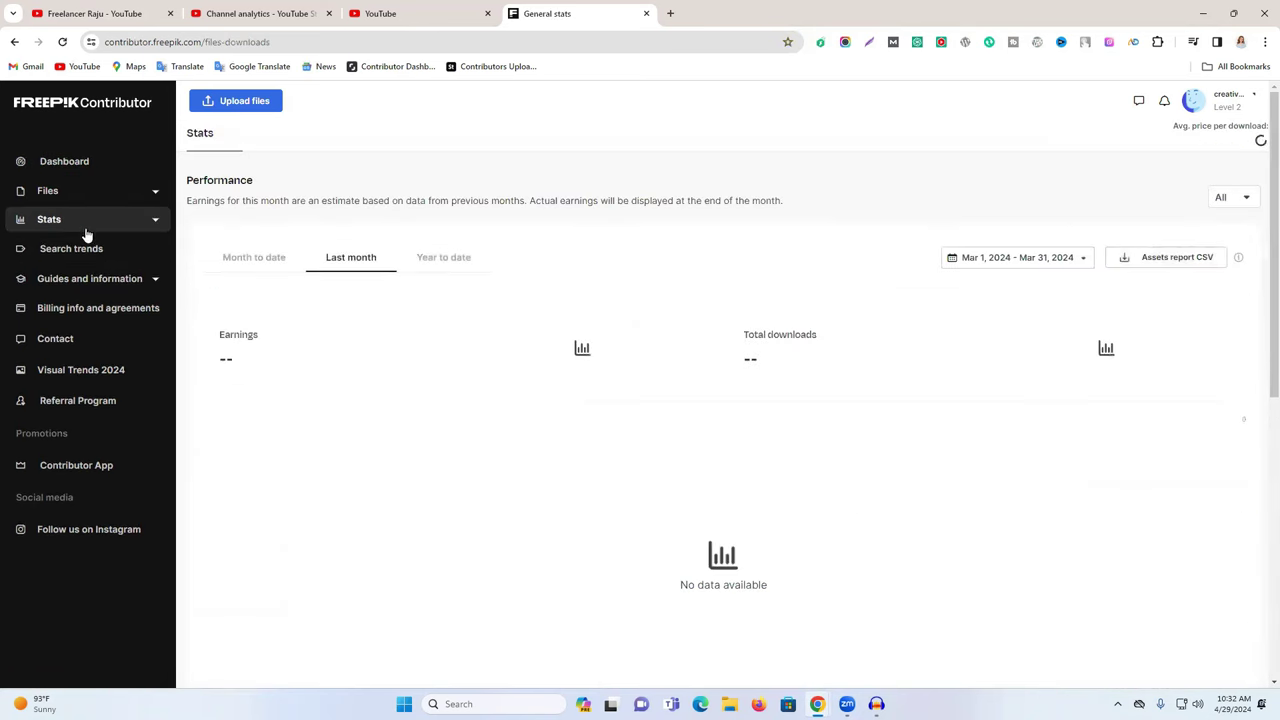
left_click(240, 260)
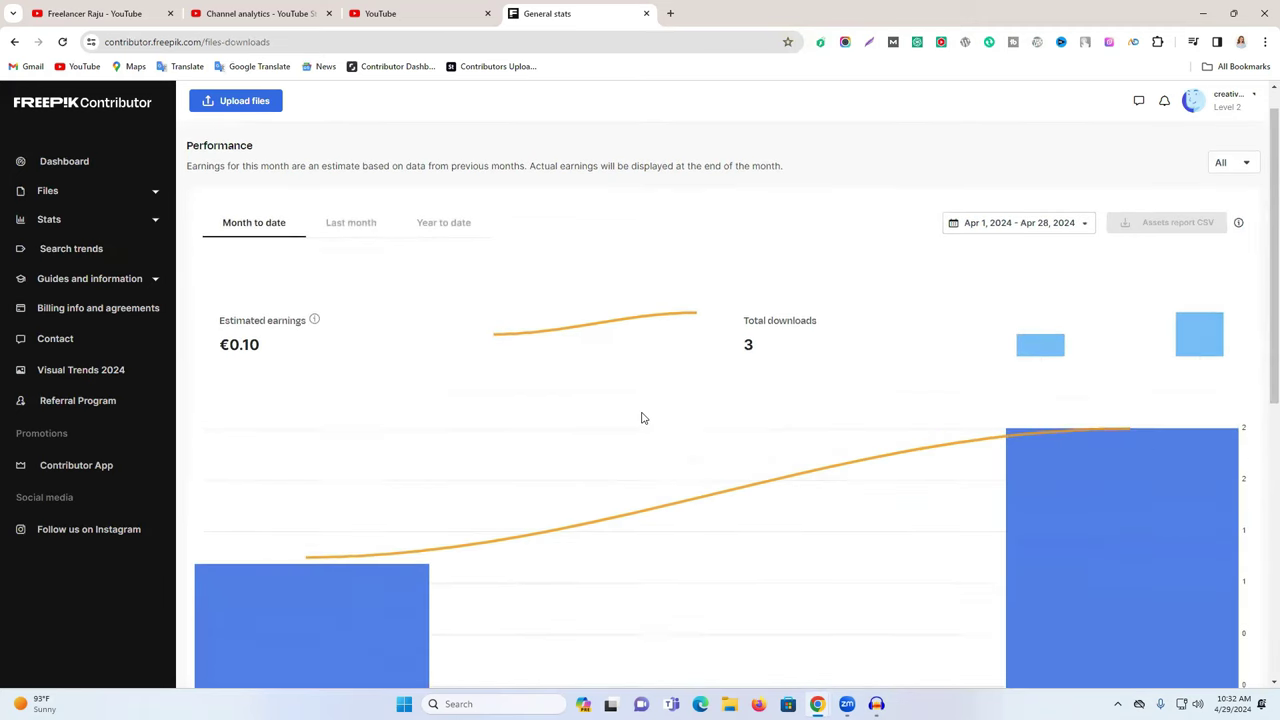
scroll(560, 400, "down", 2)
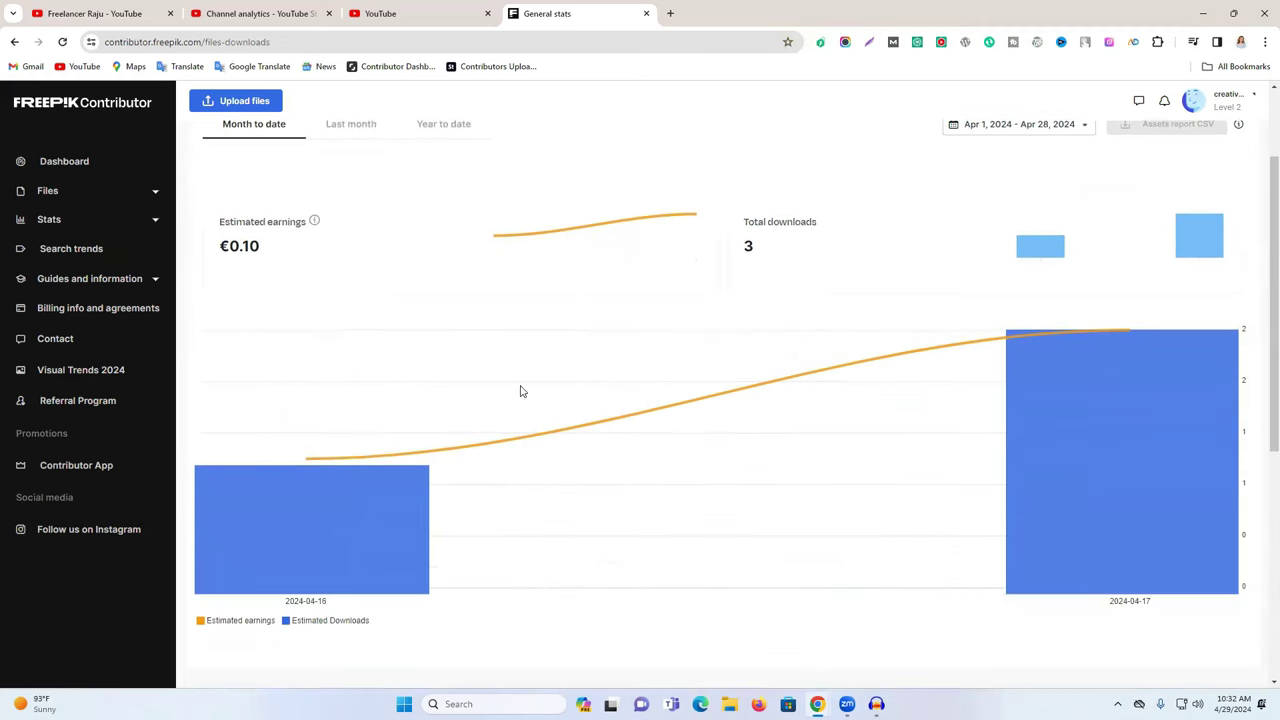
double_click(745, 262)
double_click(240, 246)
scroll(180, 200, "up", 2)
Return to the Freepik Contributor dashboard and switch to the other browser window with Ideogram
left_click(62, 161)
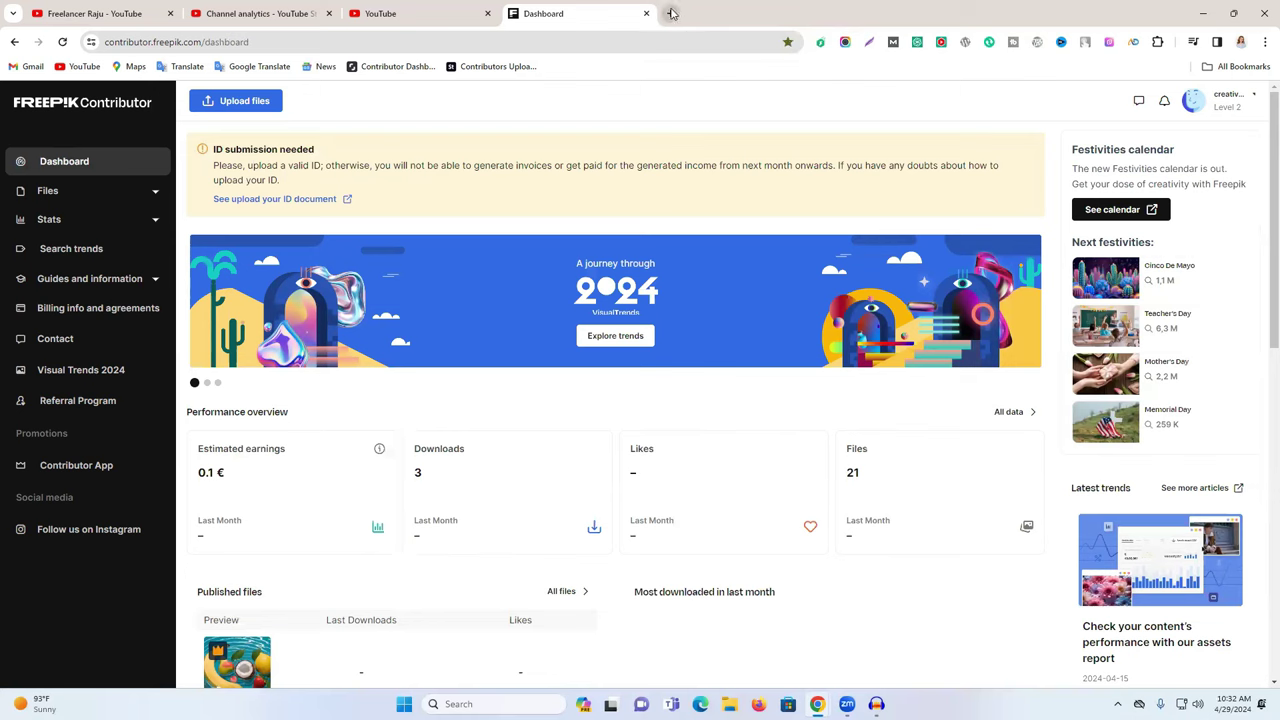
mouse_move(817, 704)
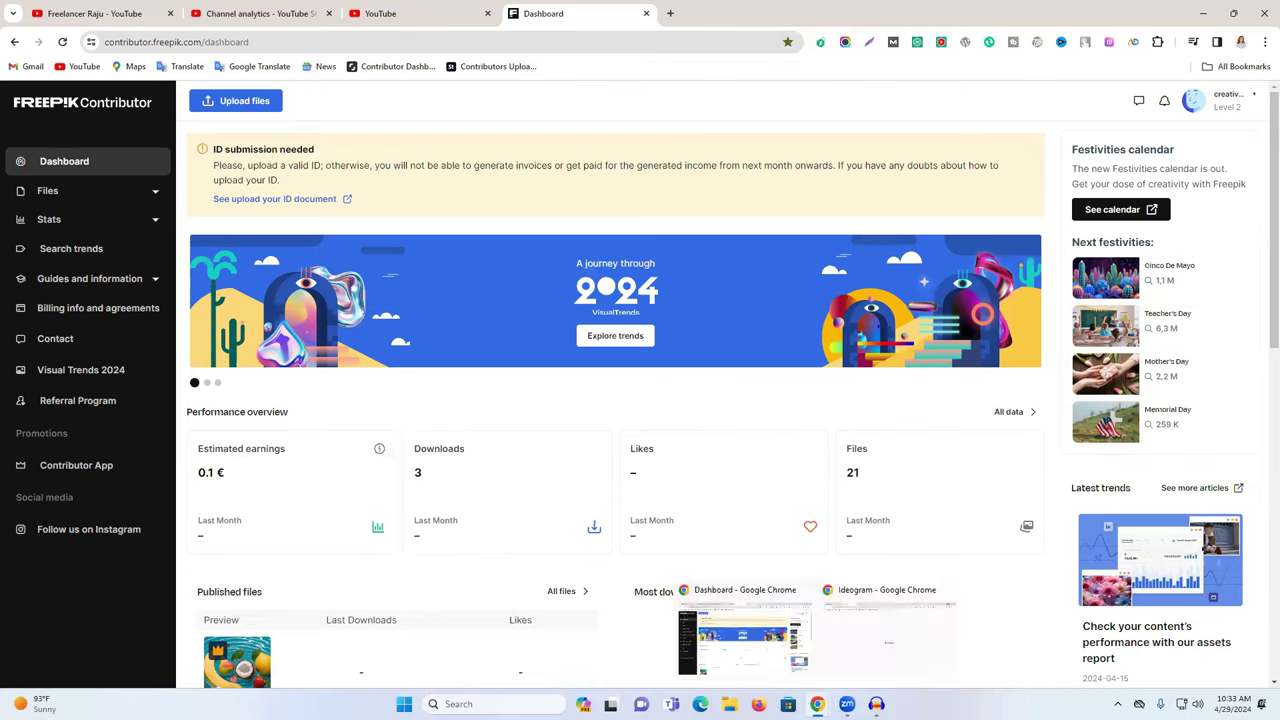
left_click(868, 638)
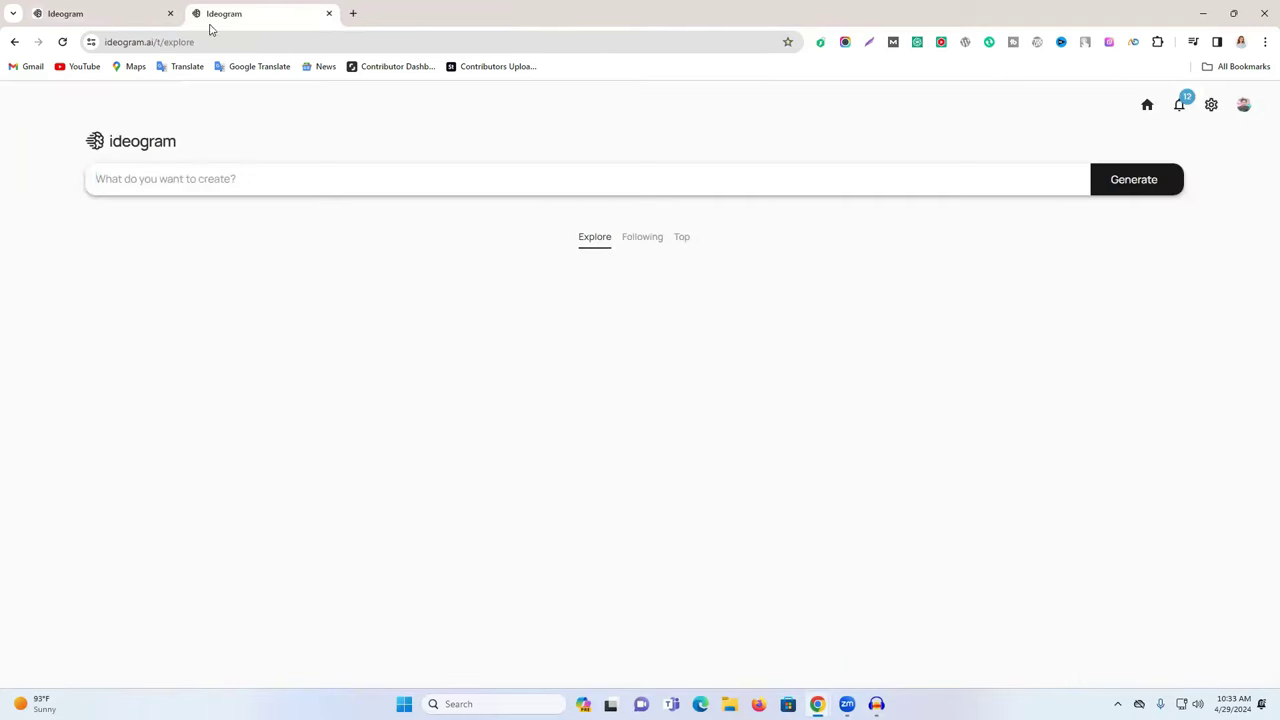
Search Google for "ideogram" in a new tab, open the Ideogram site from the results and close that tab
left_click(353, 13)
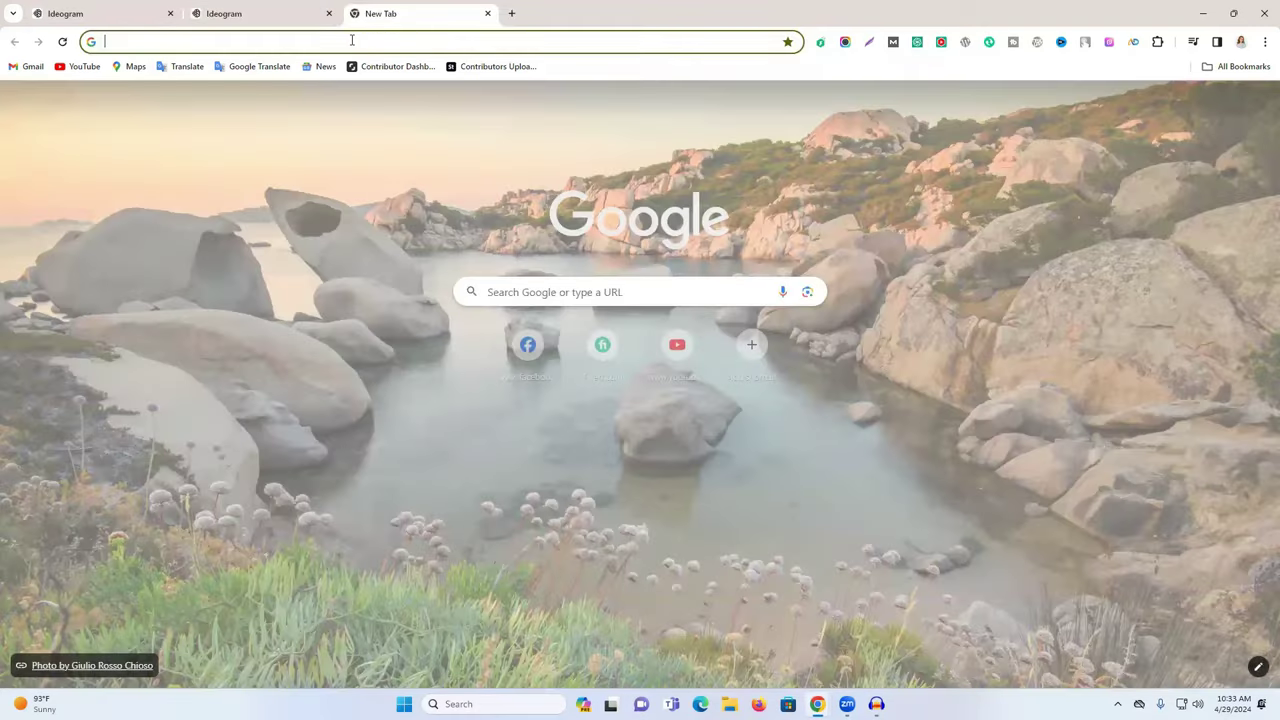
type("ideogram.ai/t/explore")
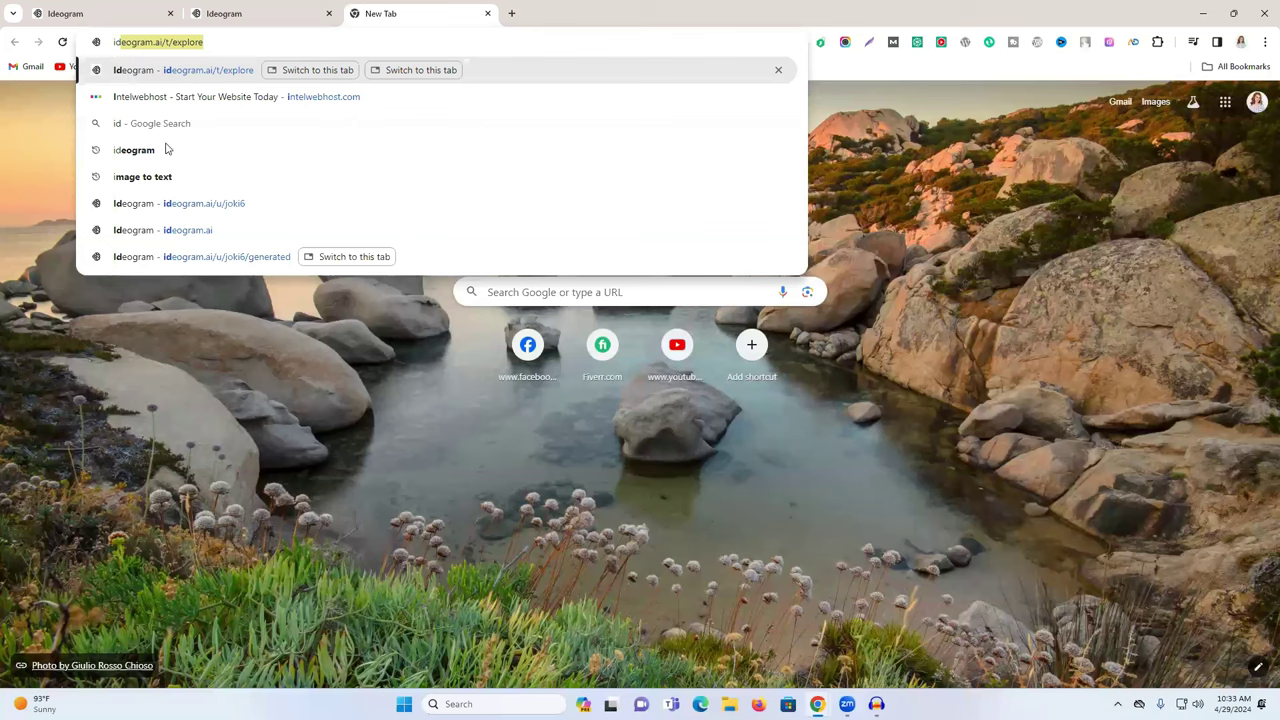
left_click(167, 149)
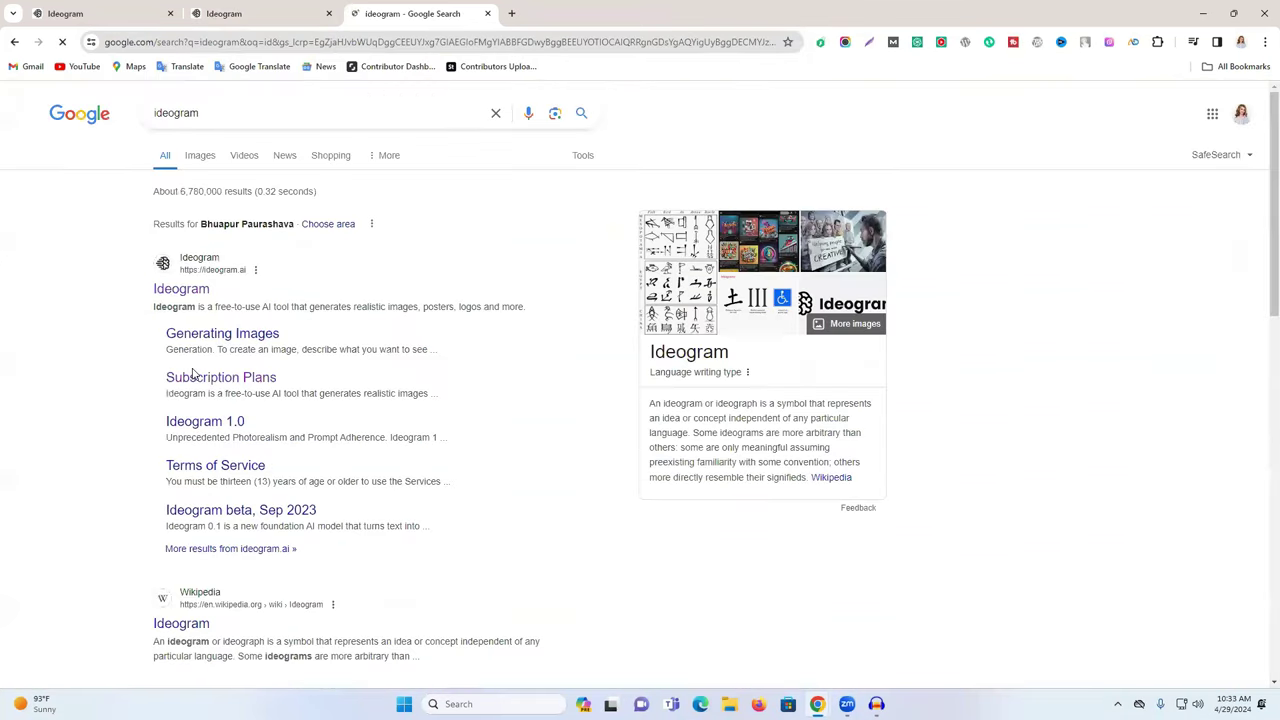
left_click(208, 294)
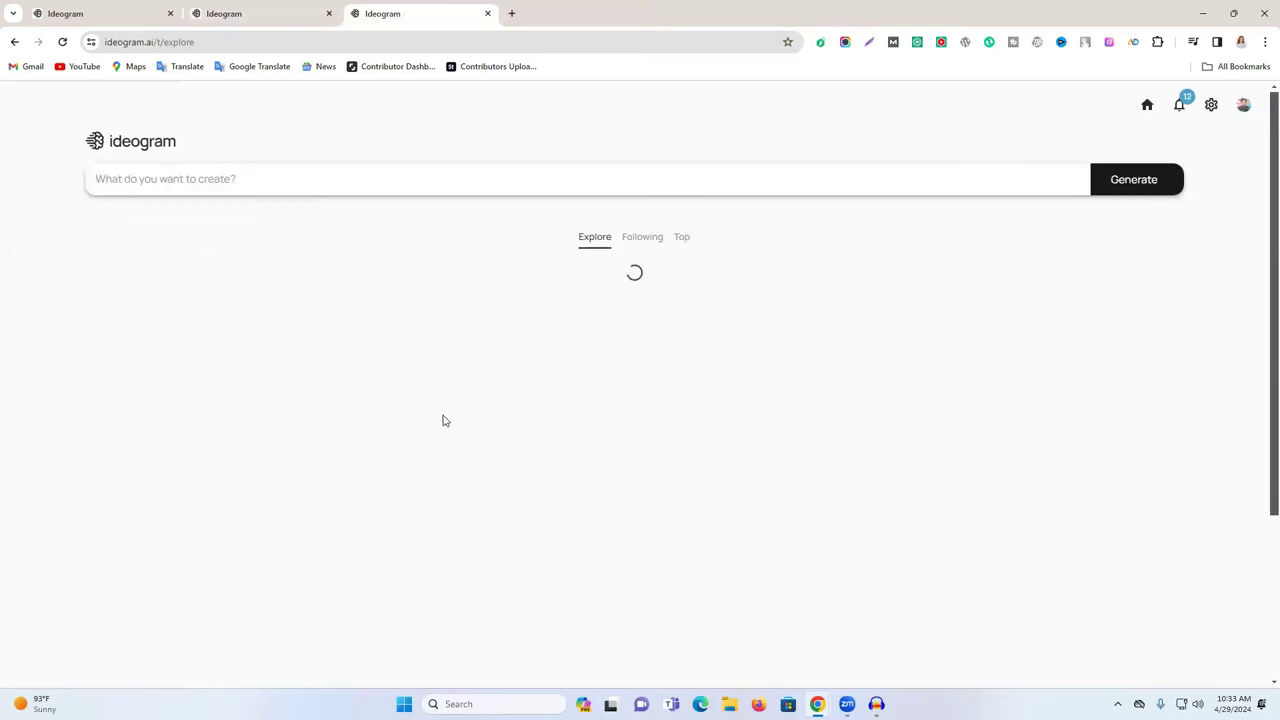
left_click(1243, 105)
left_click(488, 13)
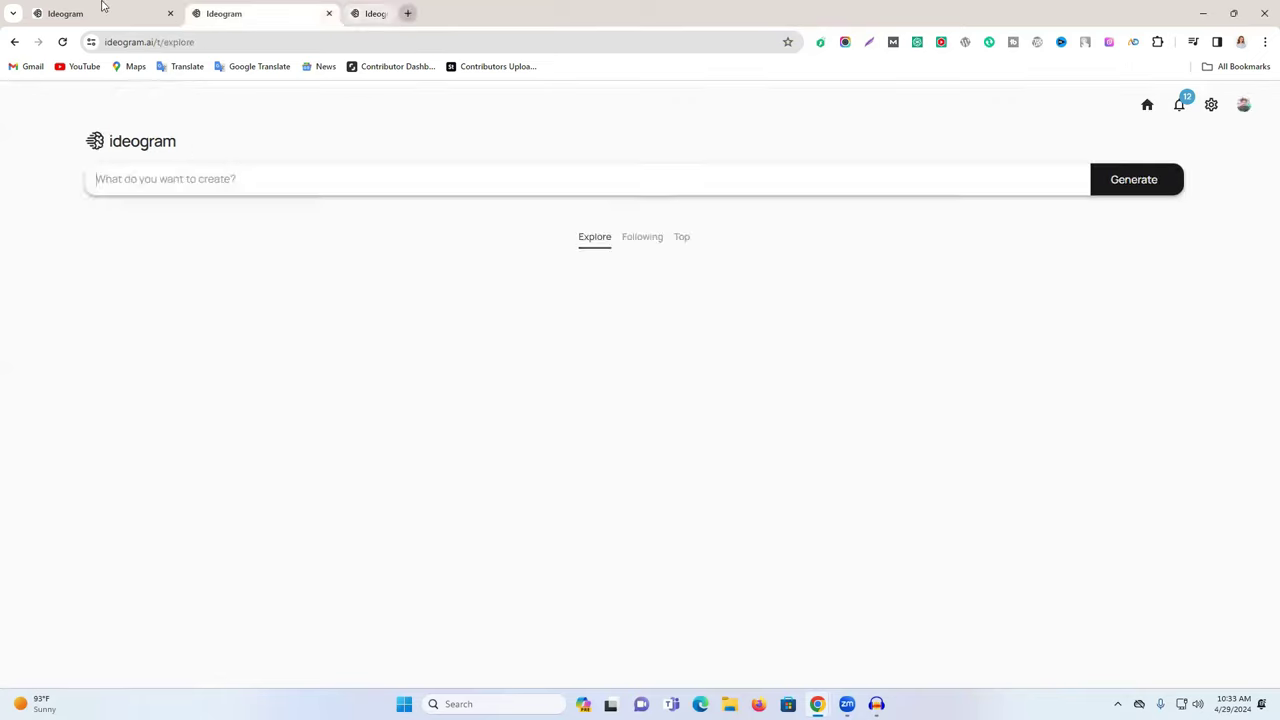
Generate images on the Ideogram explore page from the prompt "burger" with the photo, illustration and 3d render styles
left_click(102, 12)
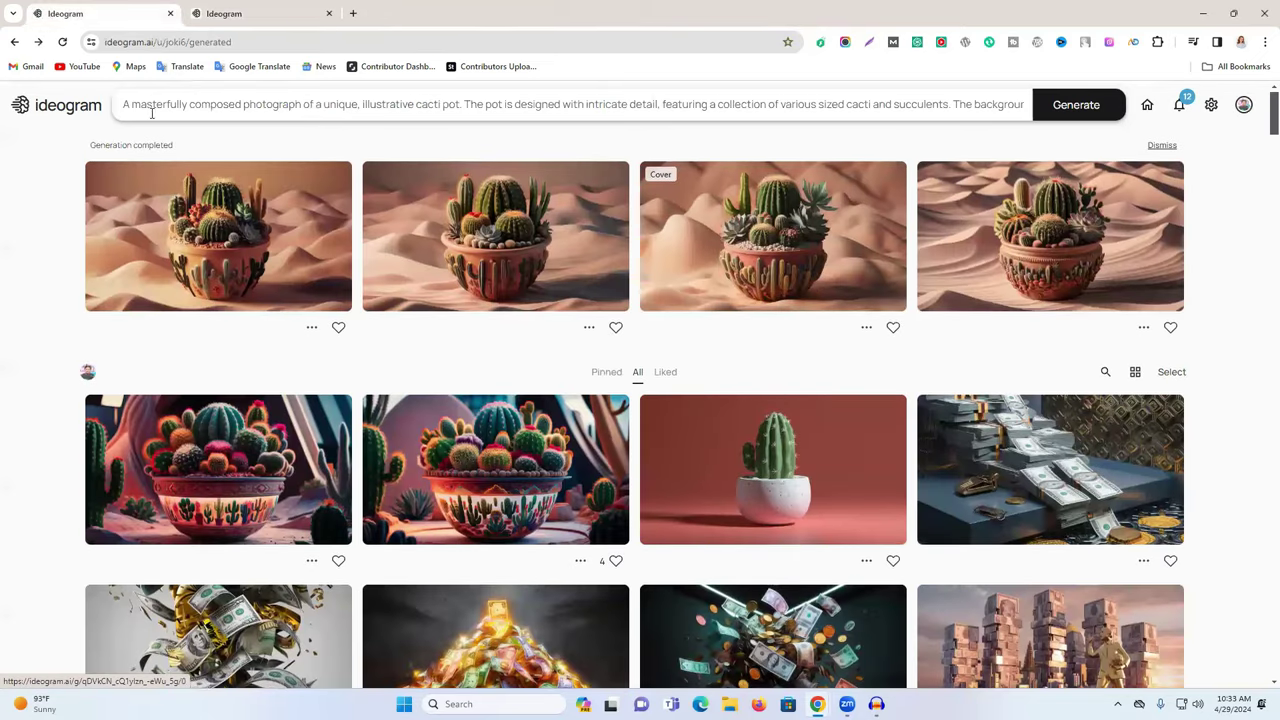
left_click(212, 12)
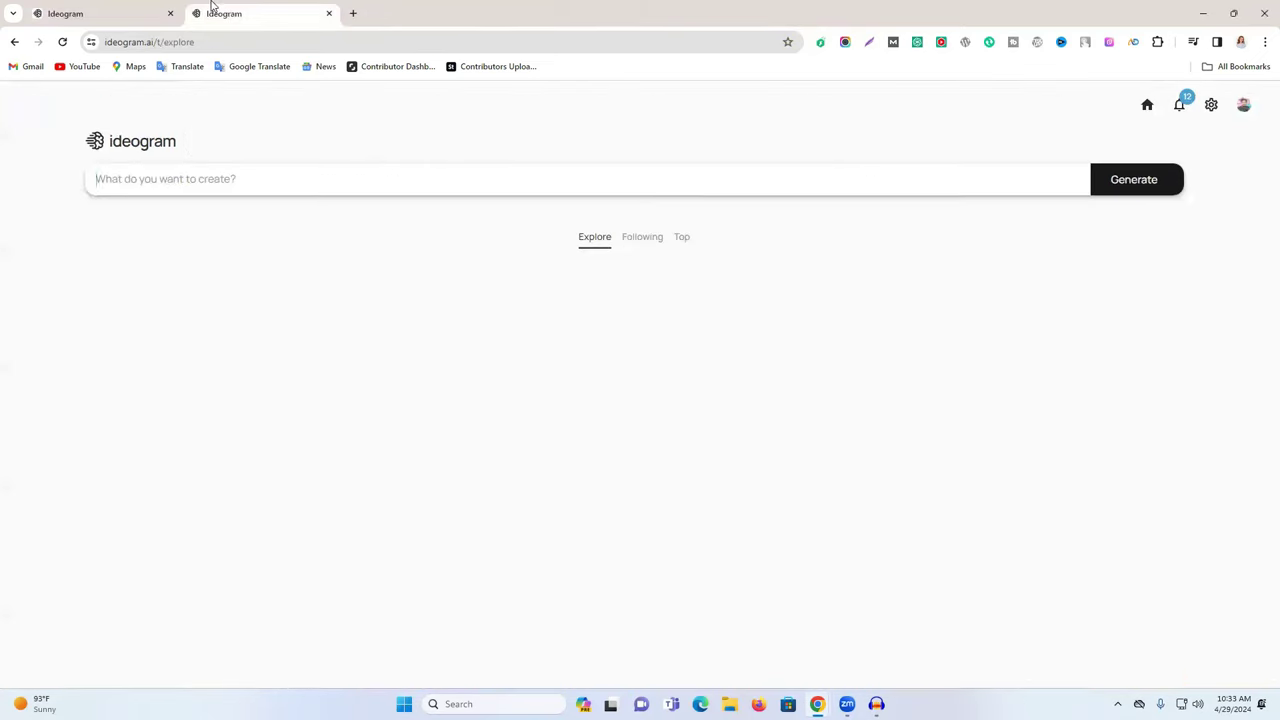
left_click(357, 176)
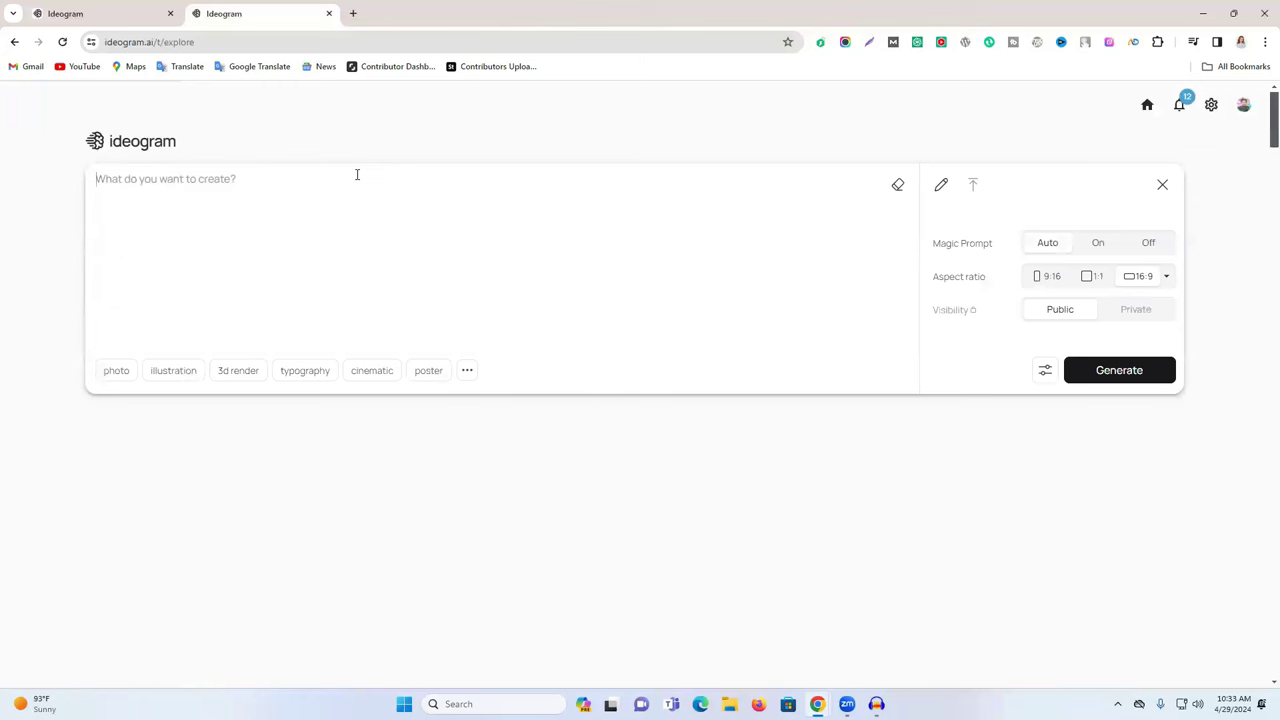
type("burger")
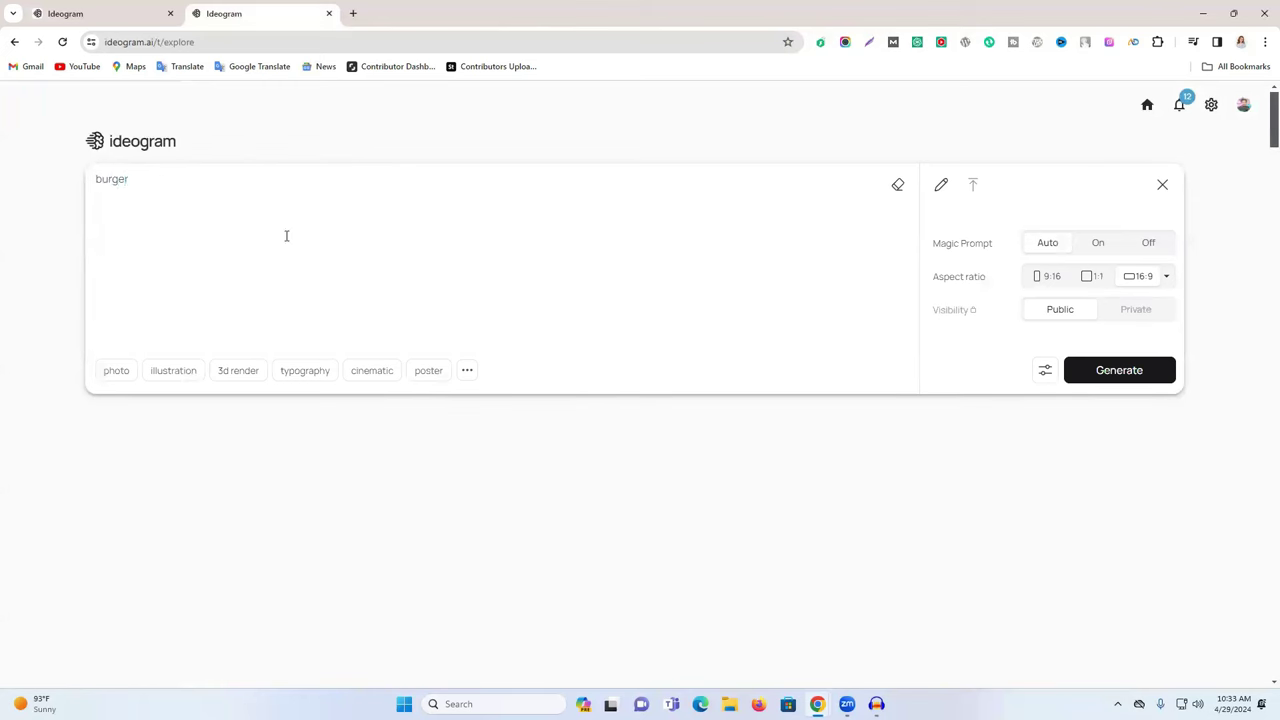
left_click(112, 373)
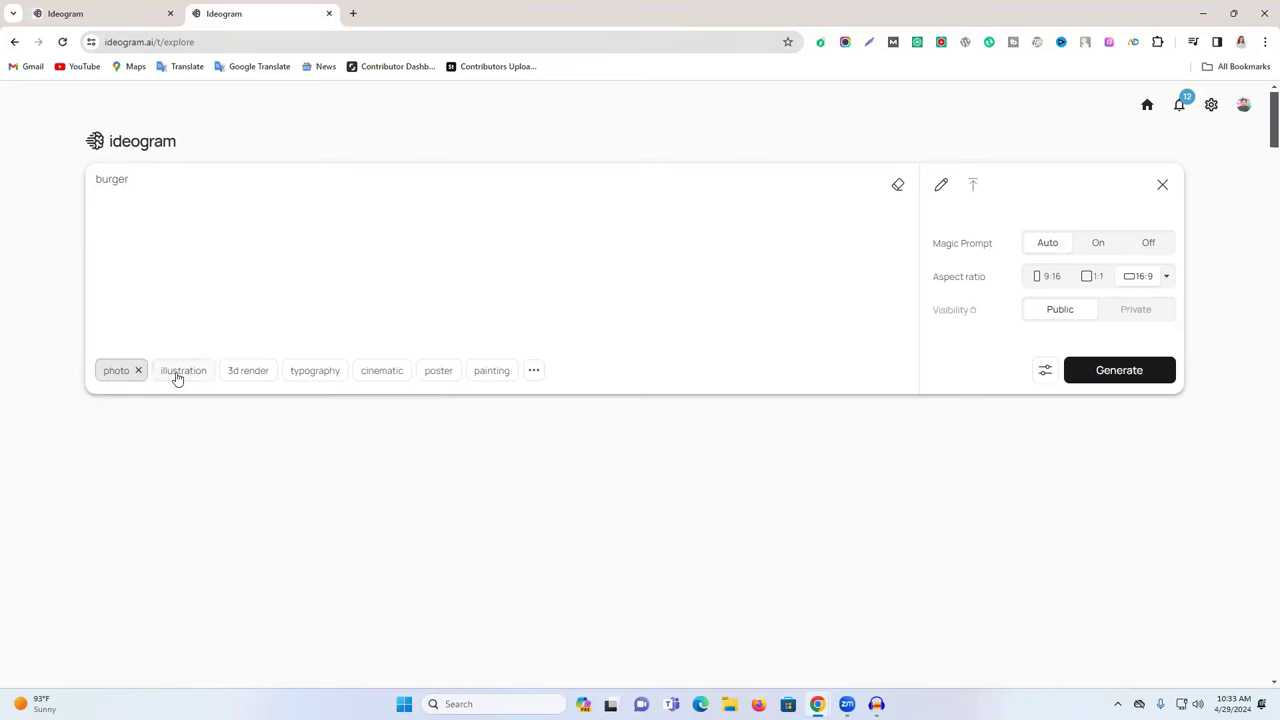
left_click(174, 375)
left_click(266, 376)
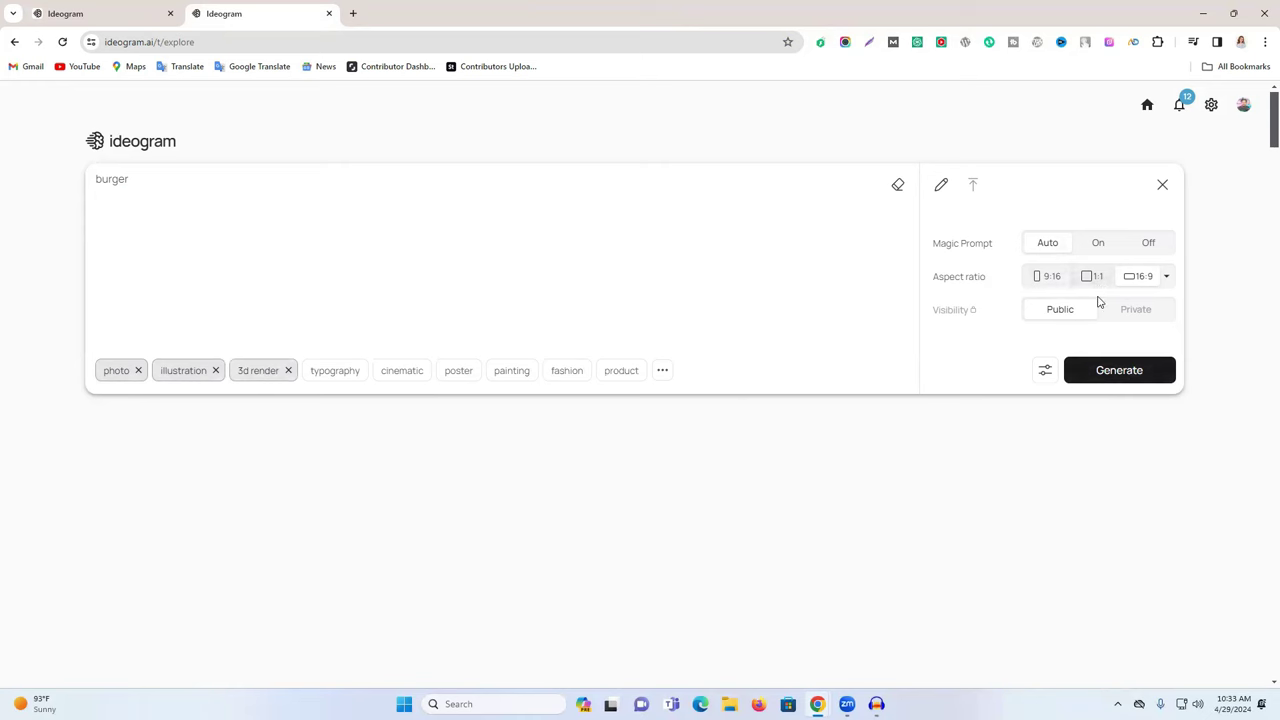
left_click(1120, 380)
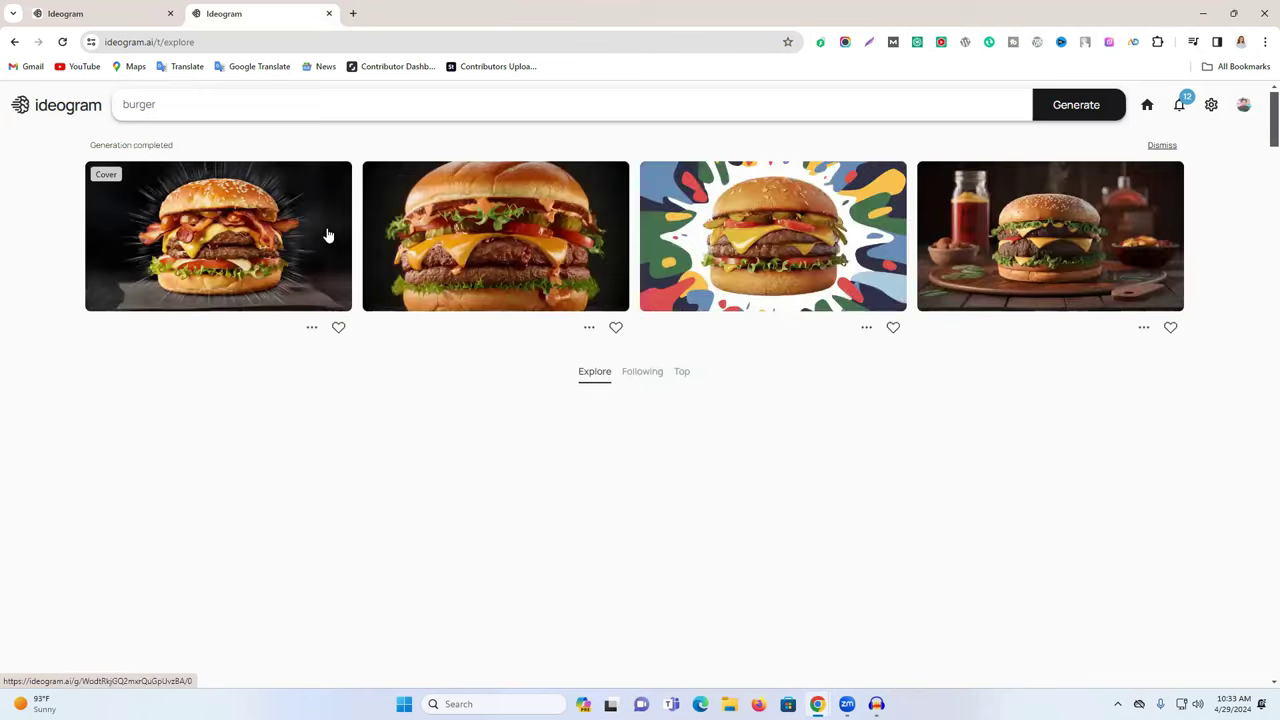
View the generated burger images one after another in the enlarged detail view
left_click(1052, 236)
scroll(594, 328, "down", 1)
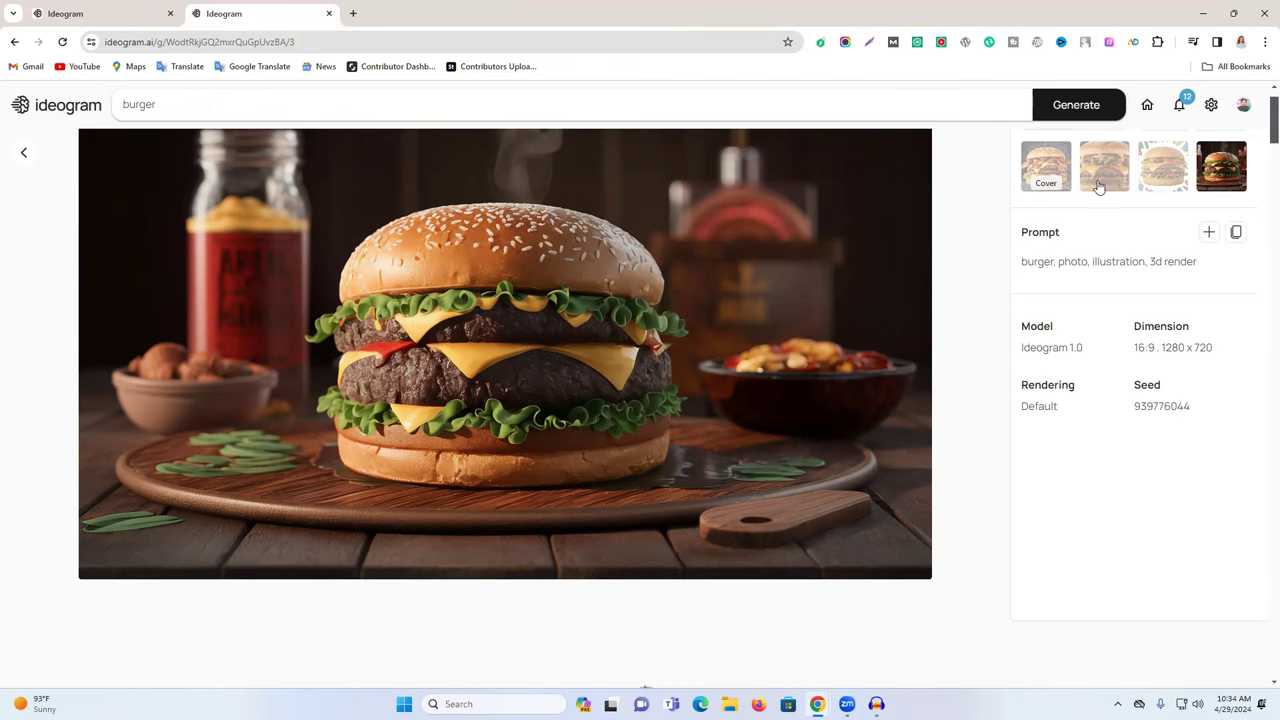
left_click(1165, 168)
left_click(1107, 228)
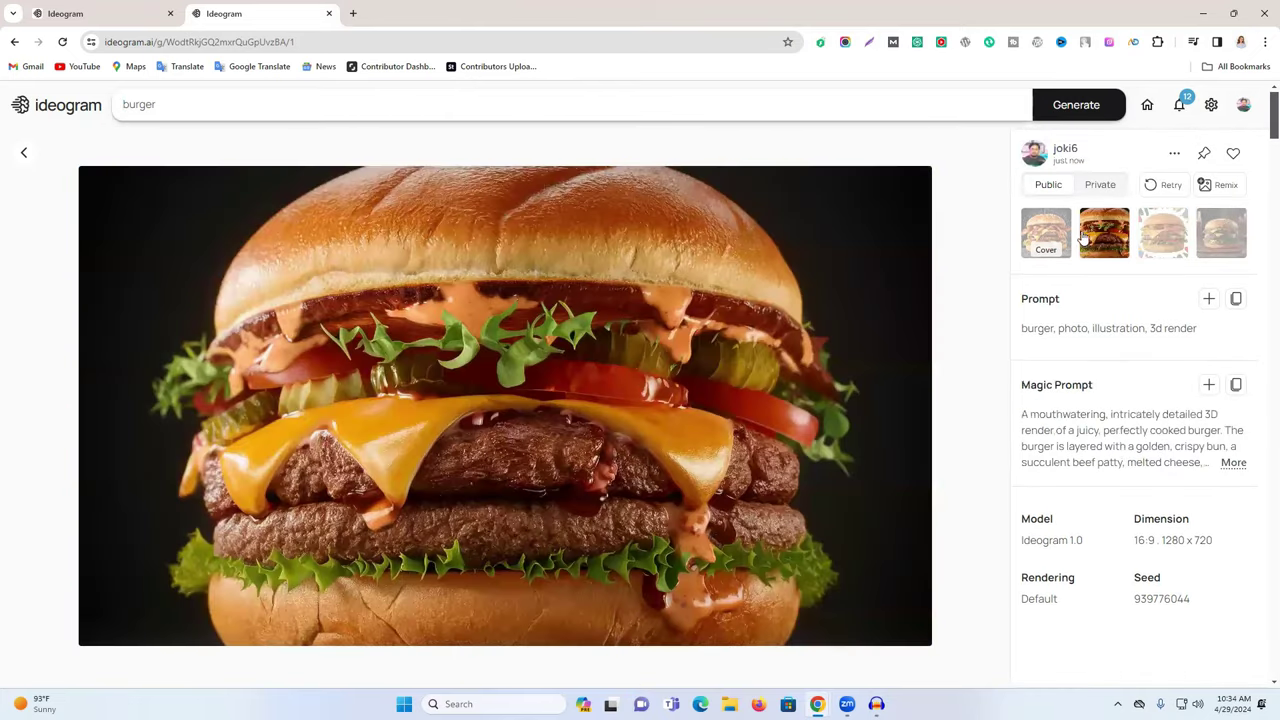
left_click(1050, 236)
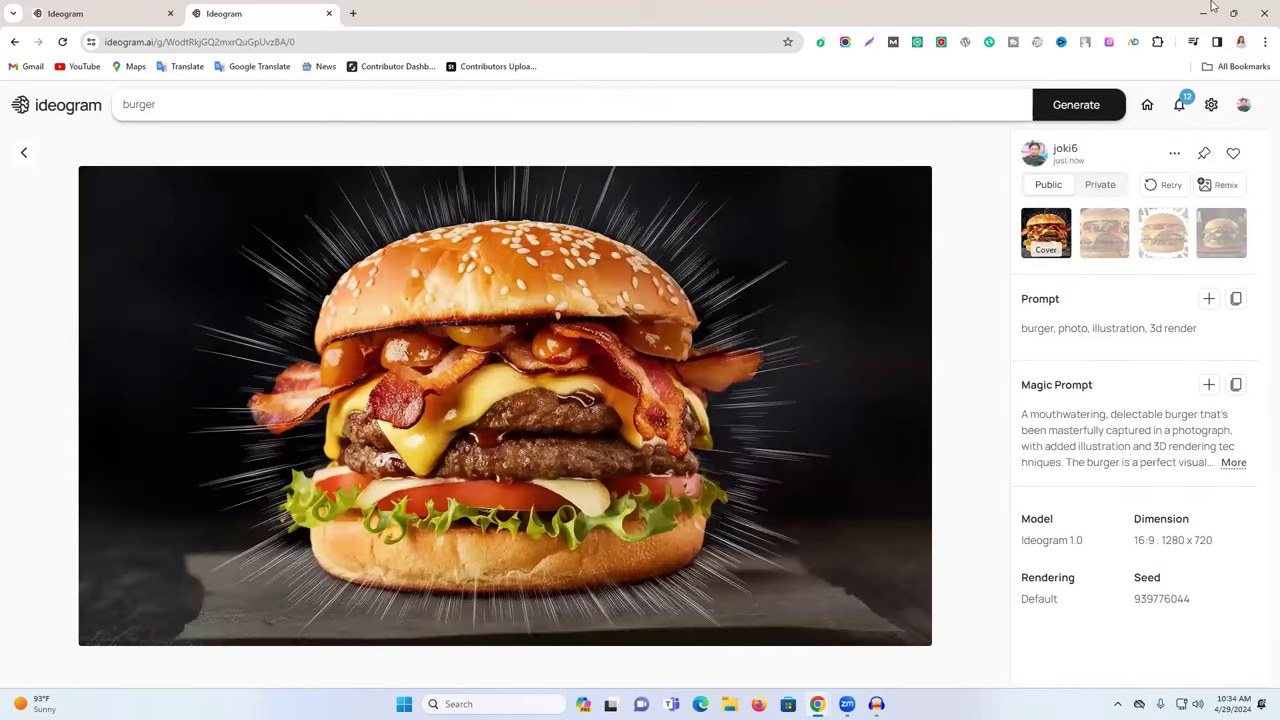
Switch to the other Ideogram tab, open the fourth generated cactus pot image and save it as a PNG in Downloads
left_click(90, 13)
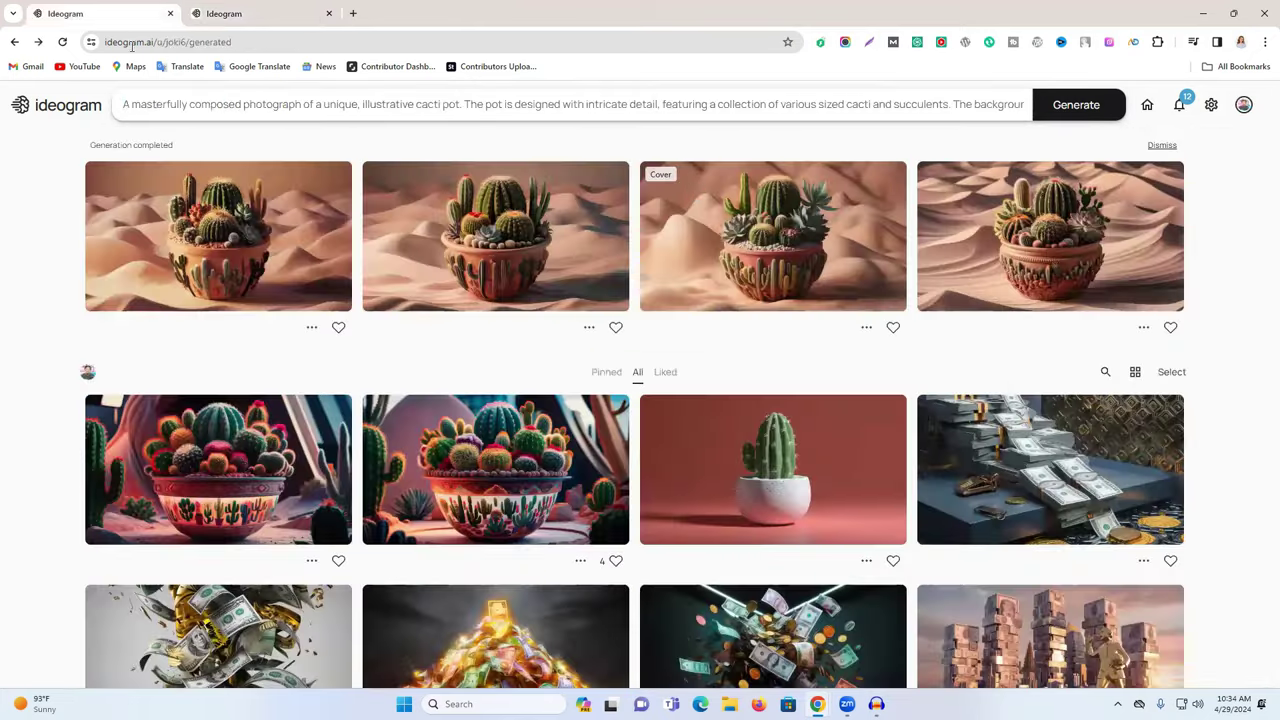
left_click(1018, 255)
right_click(462, 220)
left_click(542, 250)
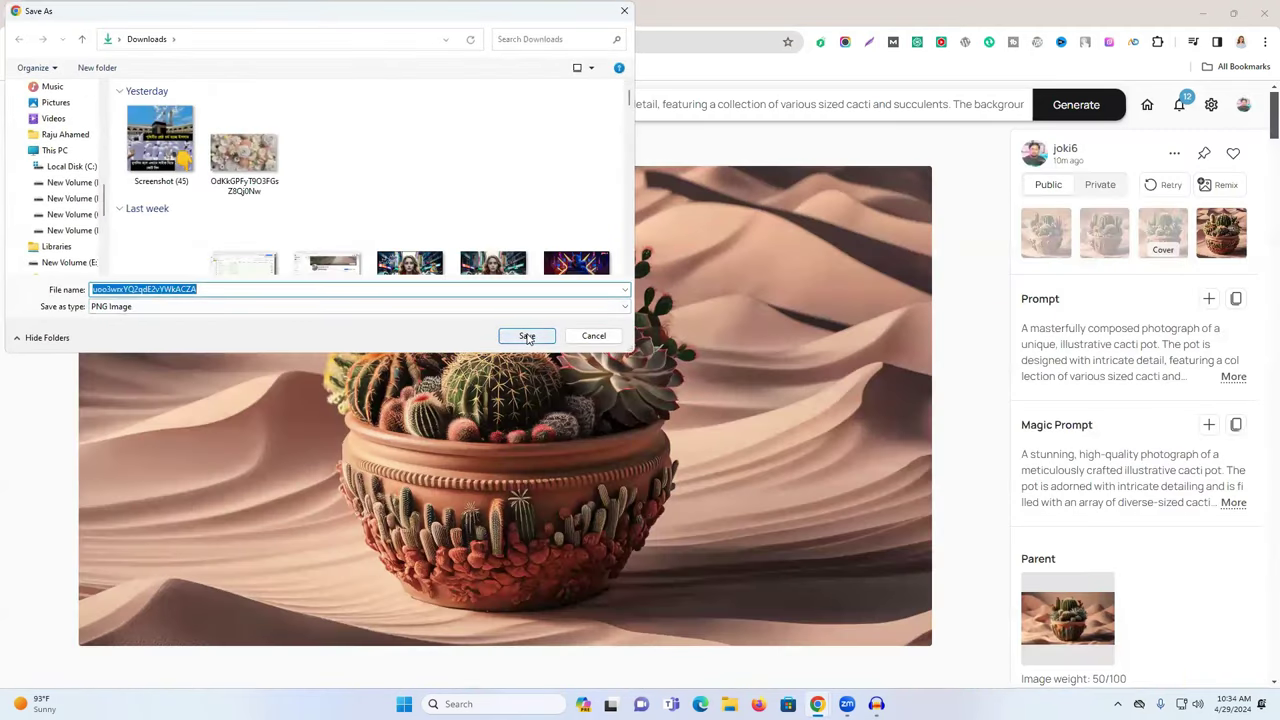
left_click(527, 337)
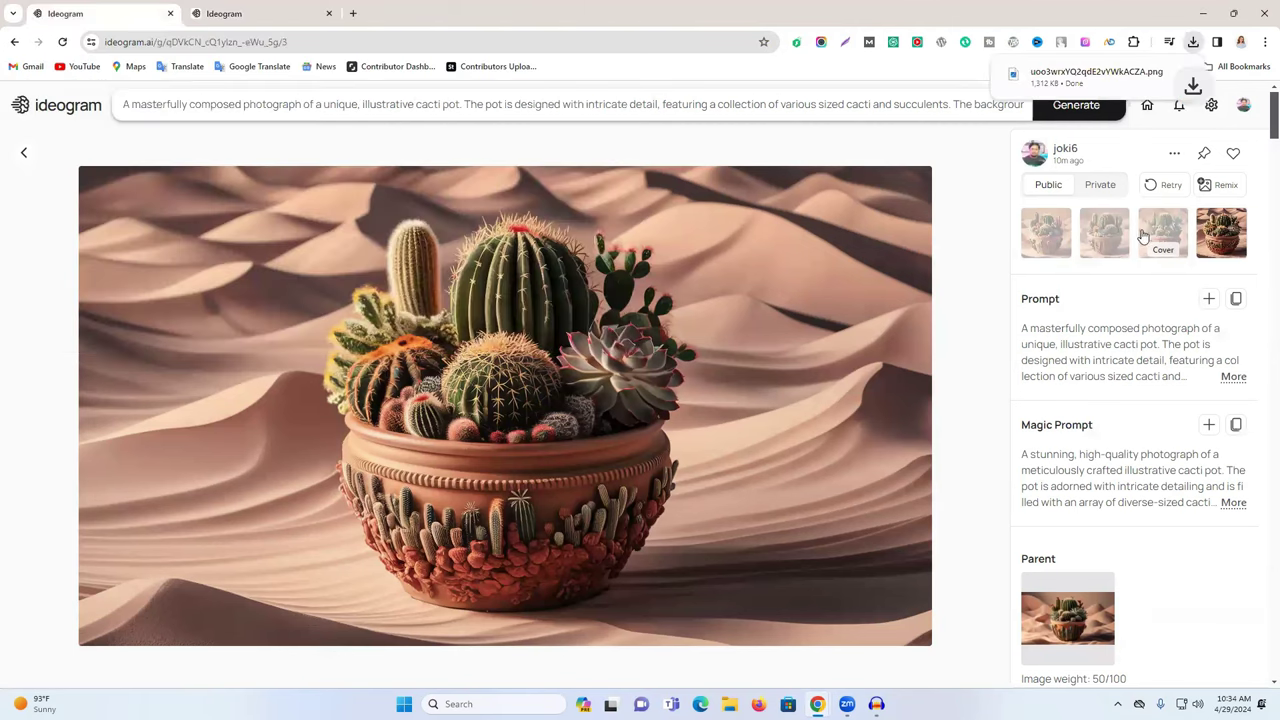
Save the third and second cactus pot images of the batch to the Downloads folder
key("Left")
right_click(631, 271)
left_click(665, 284)
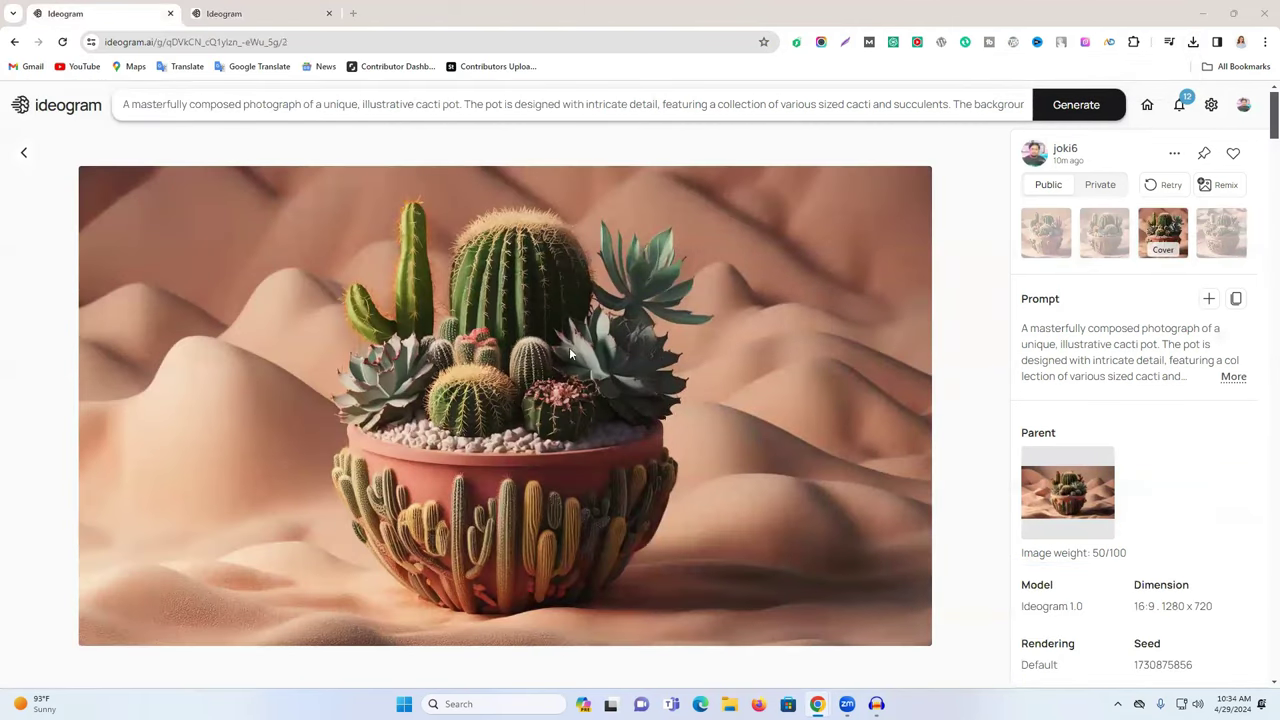
left_click(526, 335)
left_click(1104, 232)
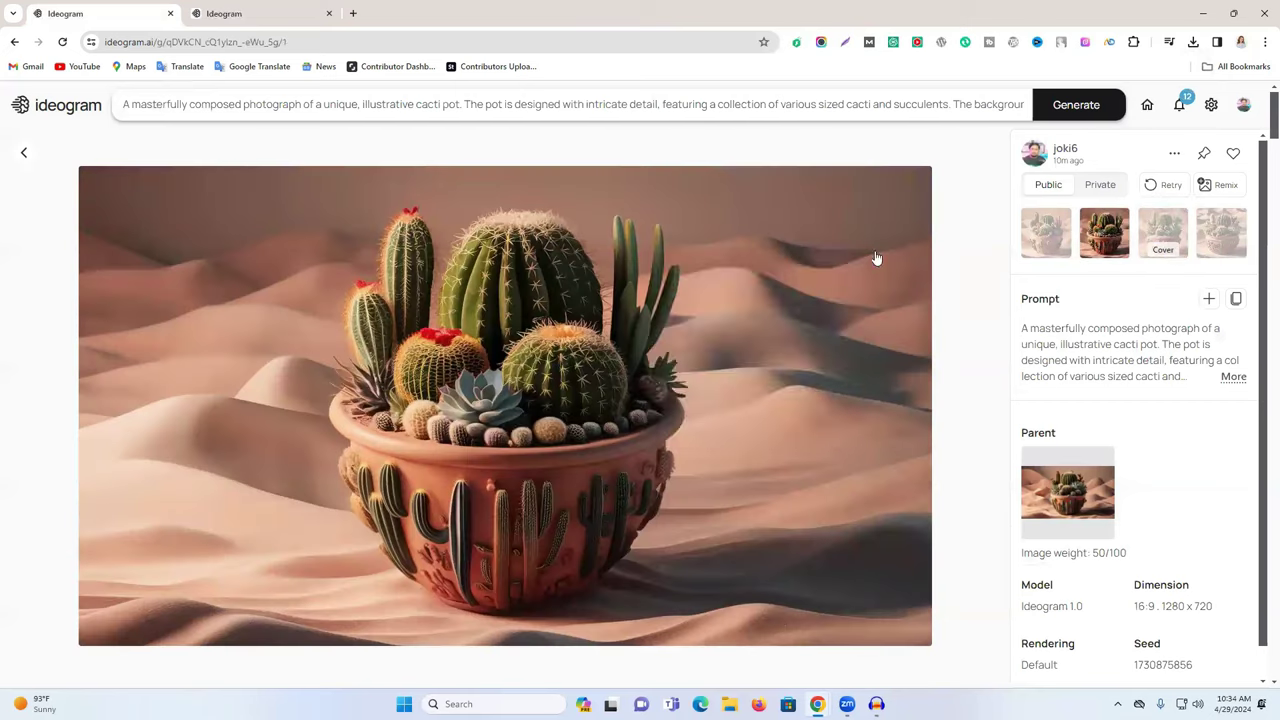
right_click(645, 259)
left_click(725, 293)
left_click(526, 335)
Save the first cactus pot image to Downloads and generate a new batch from the same prompt
left_click(1024, 256)
right_click(652, 291)
left_click(727, 323)
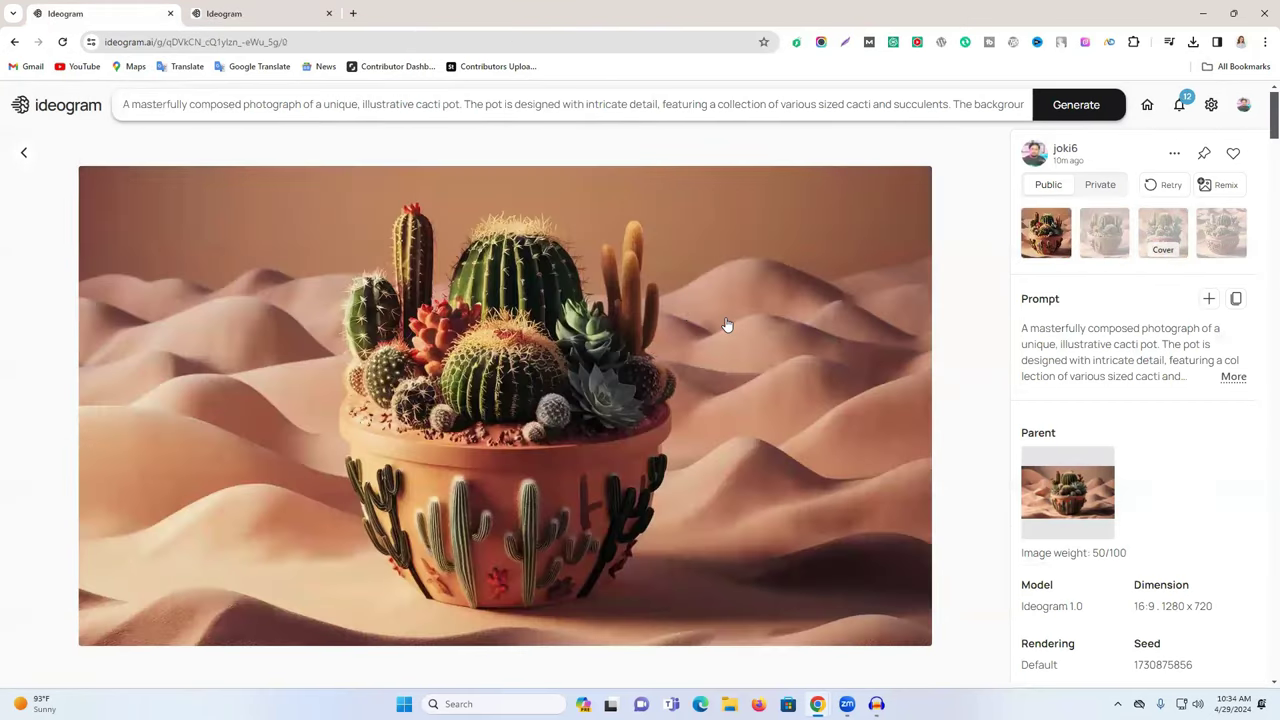
left_click(542, 342)
left_click(1088, 107)
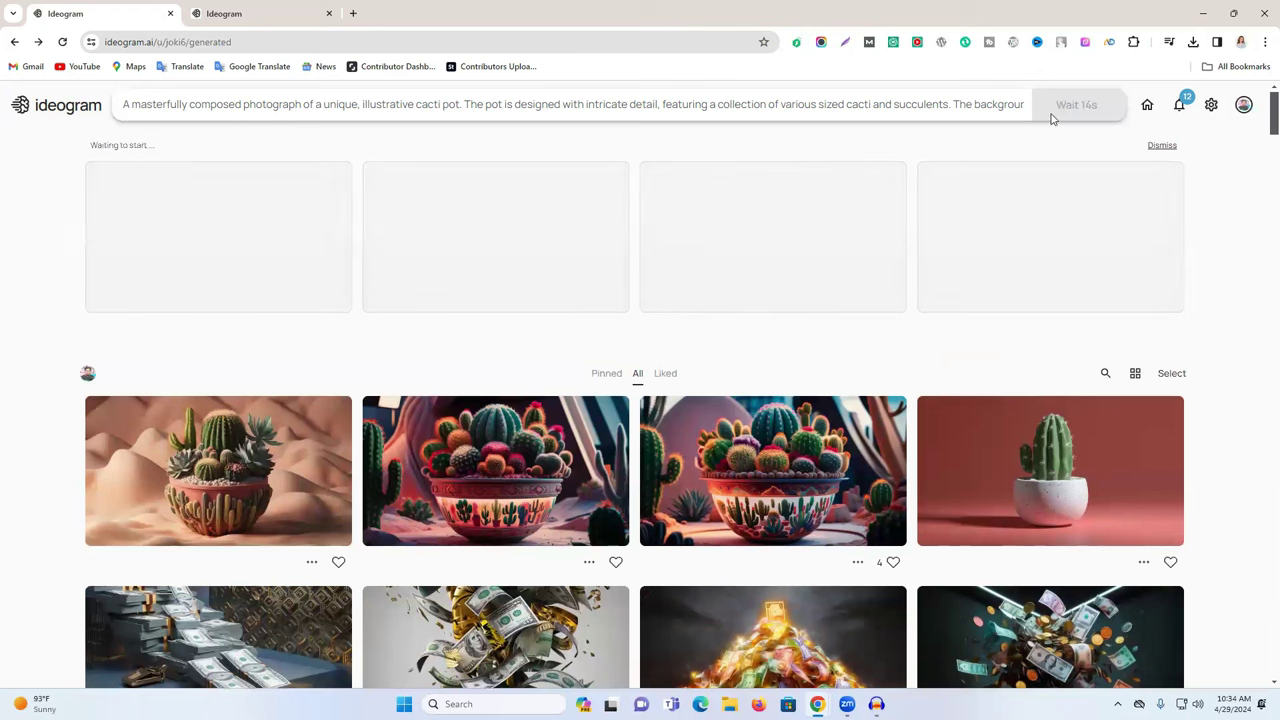
Switch to the Freepik Contributor dashboard, open the file upload area and browse the Downloads folder without choosing a file
key("super+Down")
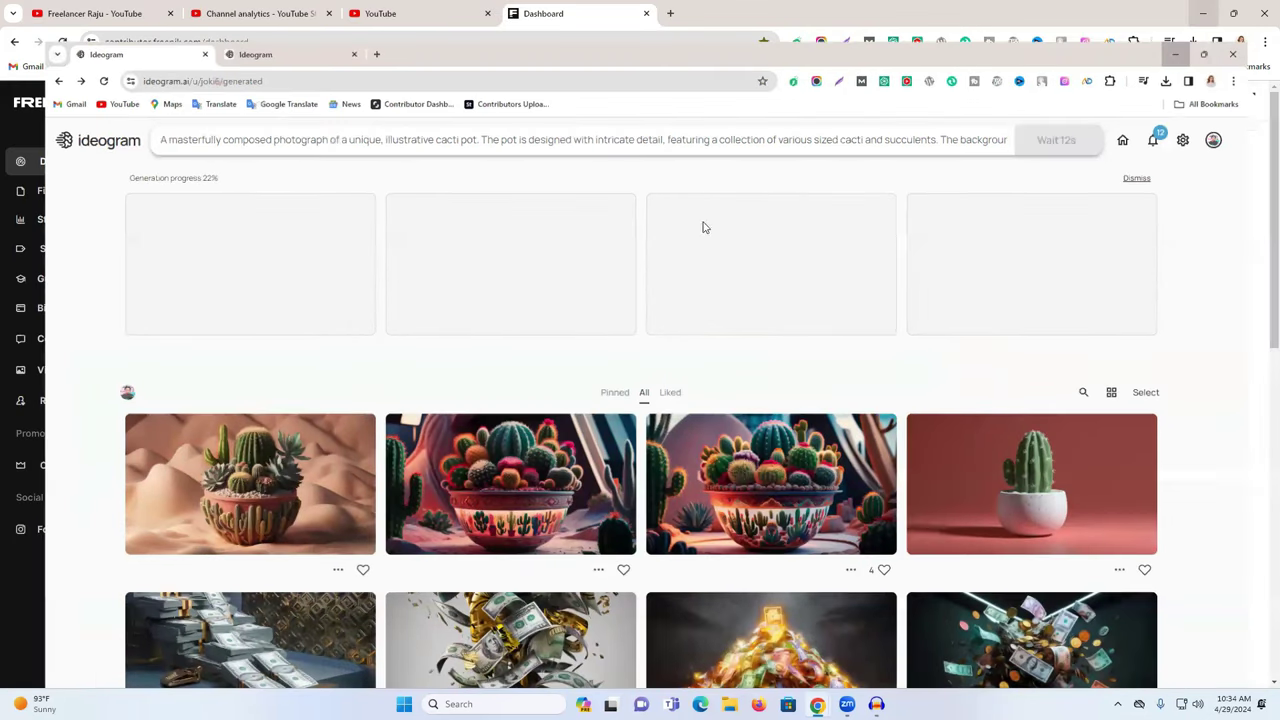
key("super+Down")
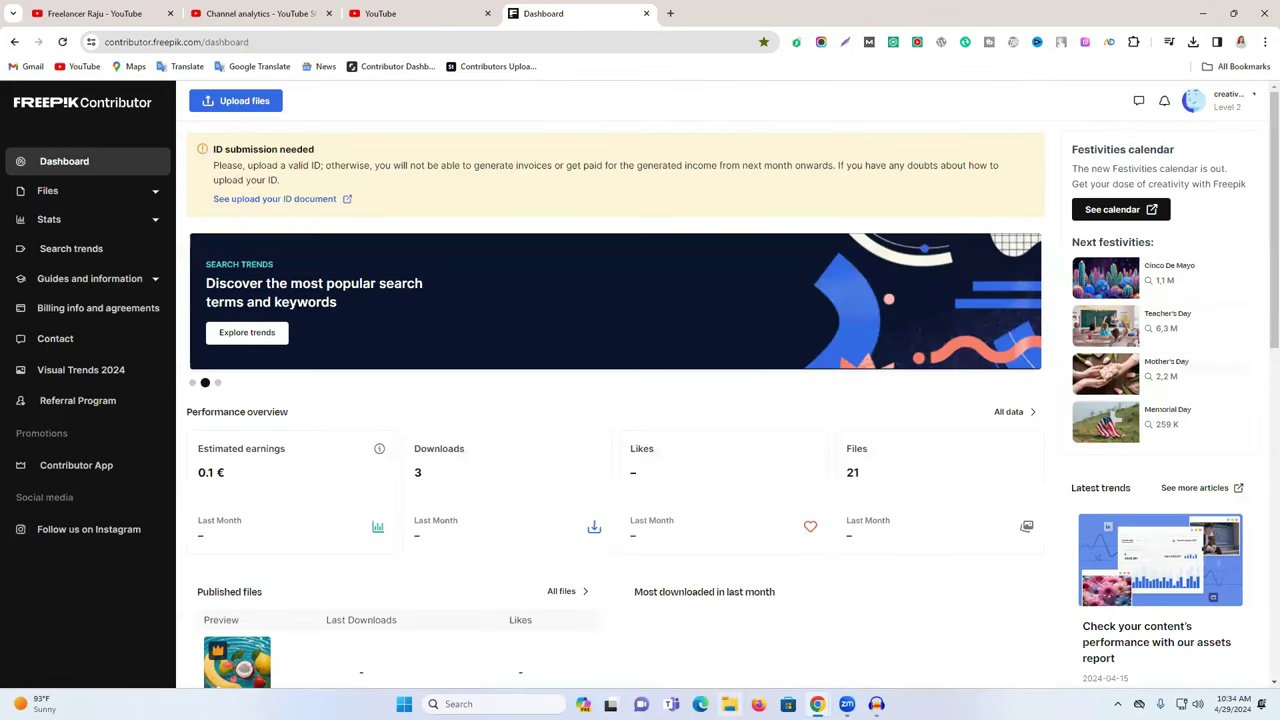
left_click(244, 103)
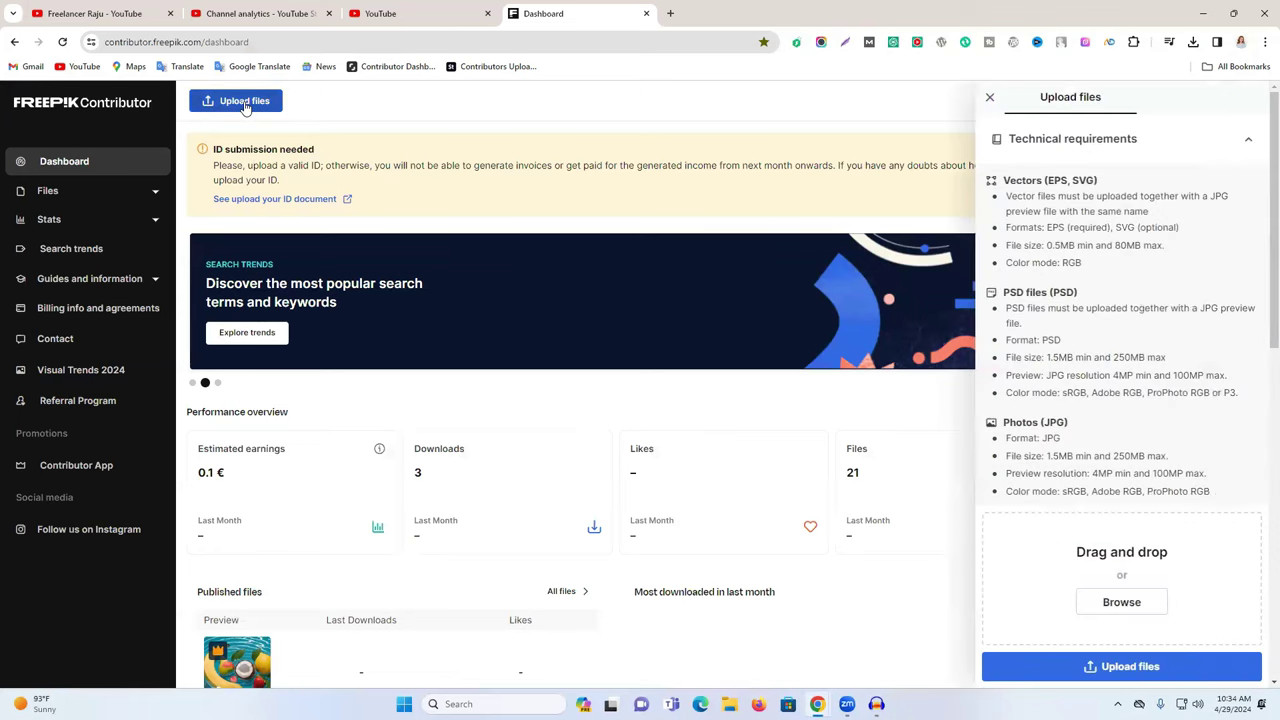
left_click(1121, 603)
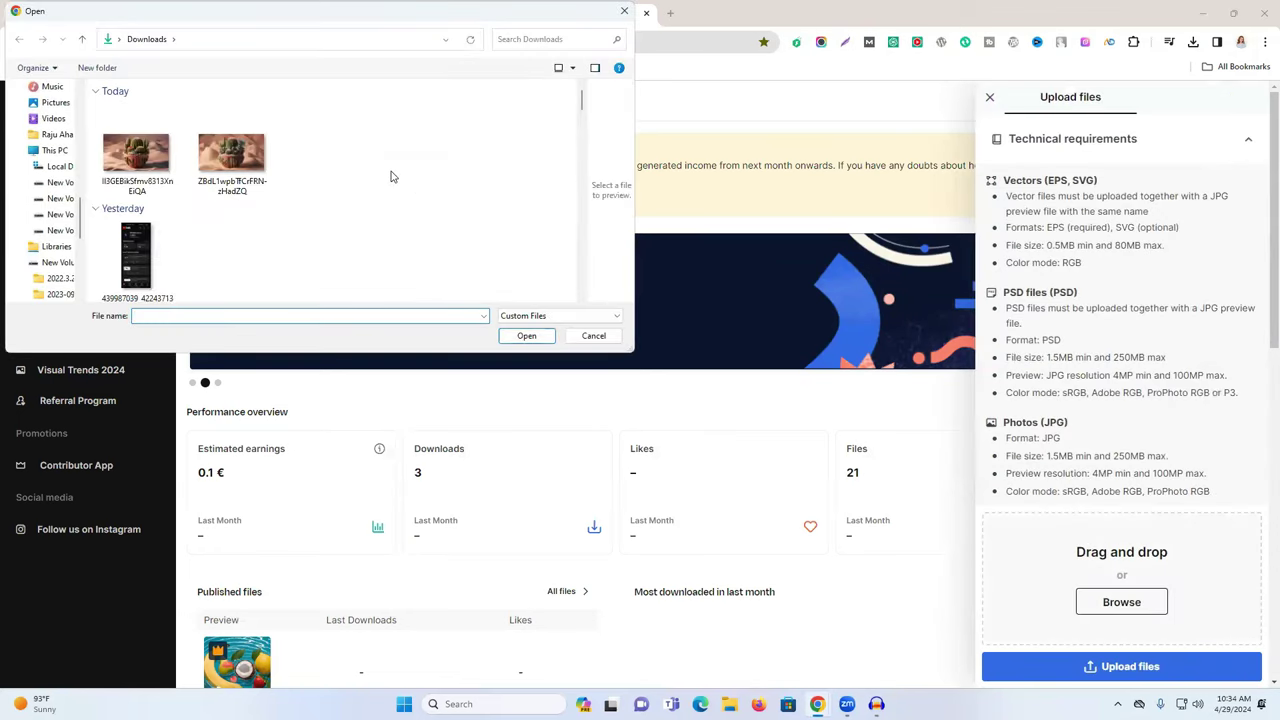
left_click(622, 12)
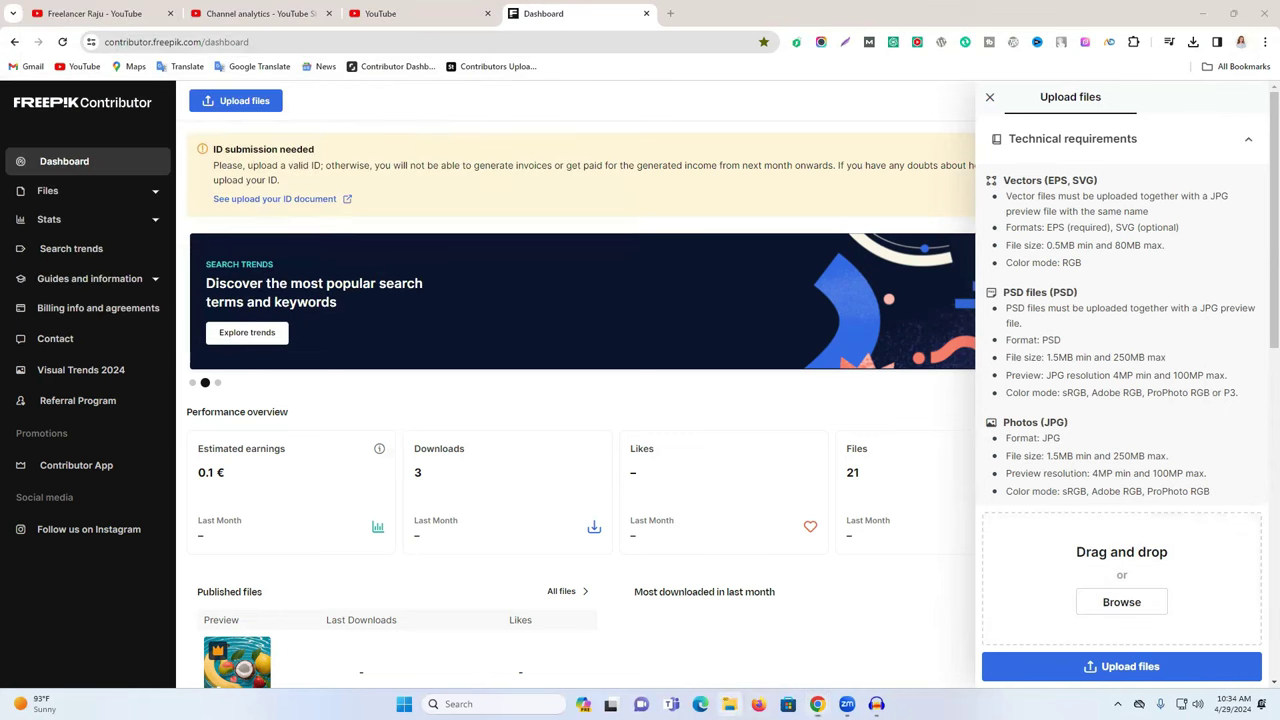
Try to add the four saved cactus images from the Downloads folder to the Freepik upload, and close the upload area
key("super+e")
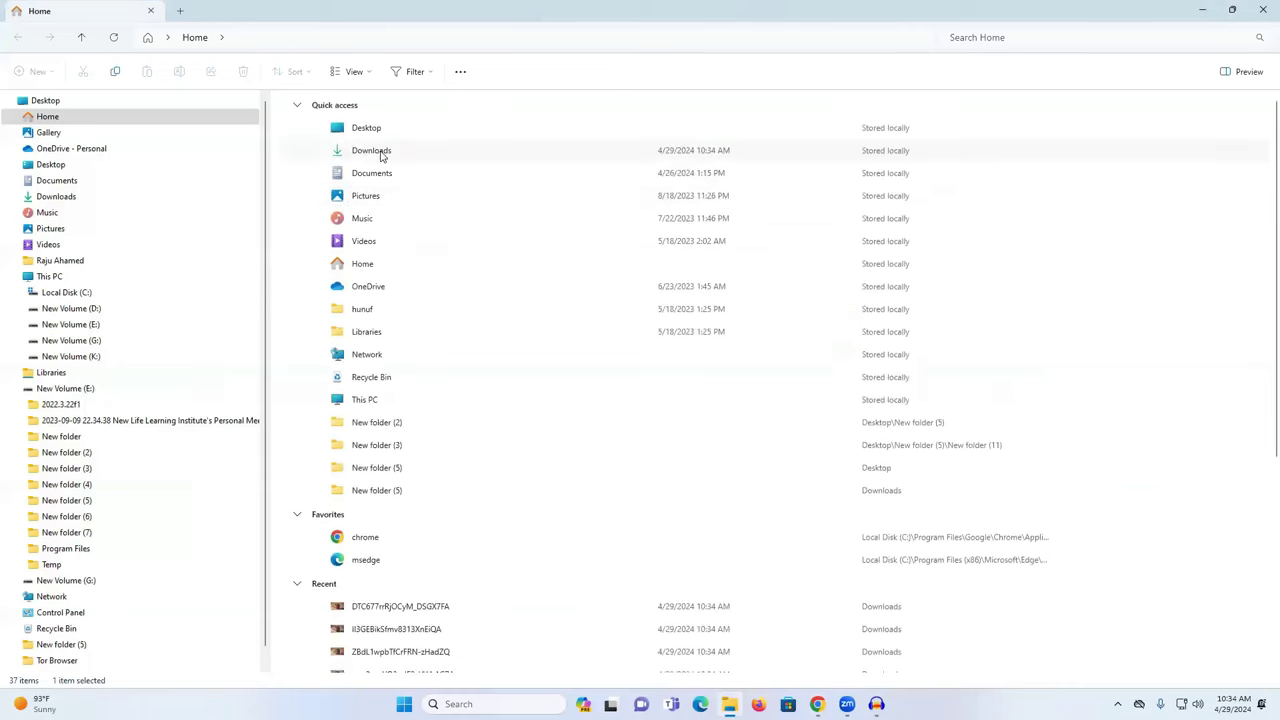
double_click(378, 152)
left_click_drag(697, 160, 288, 118)
left_click_drag(318, 160, 776, 650)
left_click_drag(810, 693, 1066, 577)
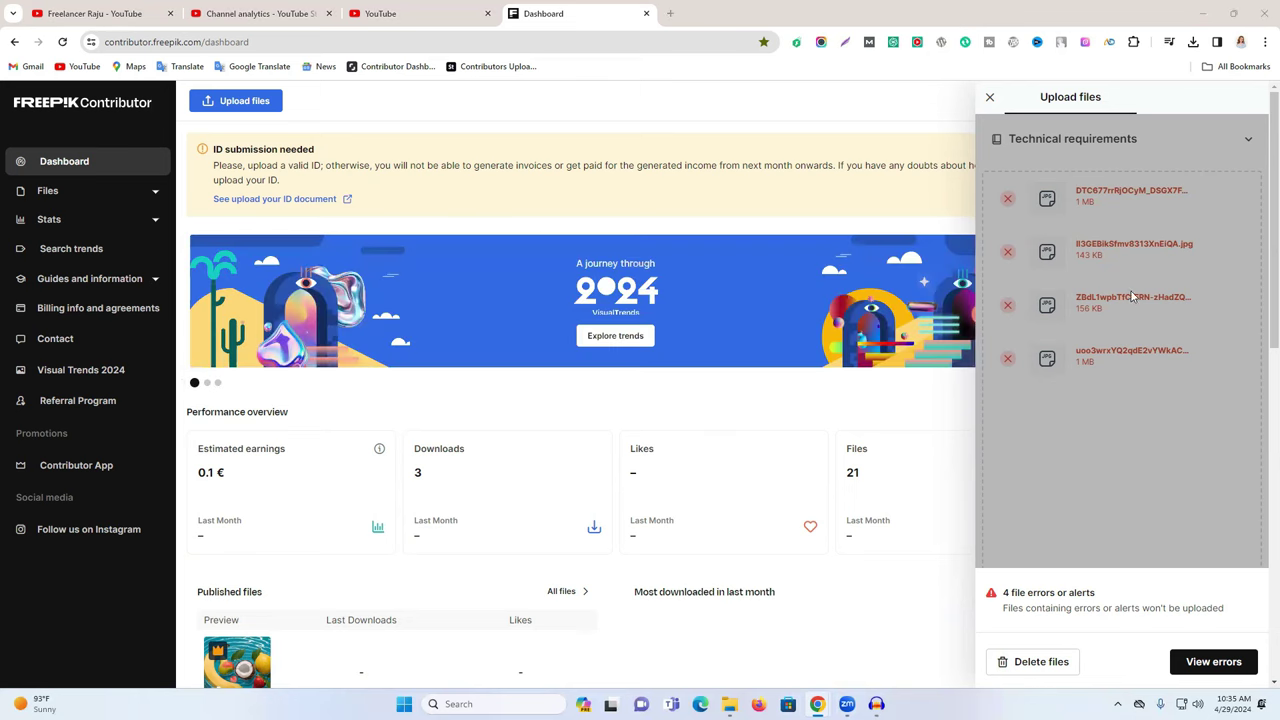
left_click(990, 100)
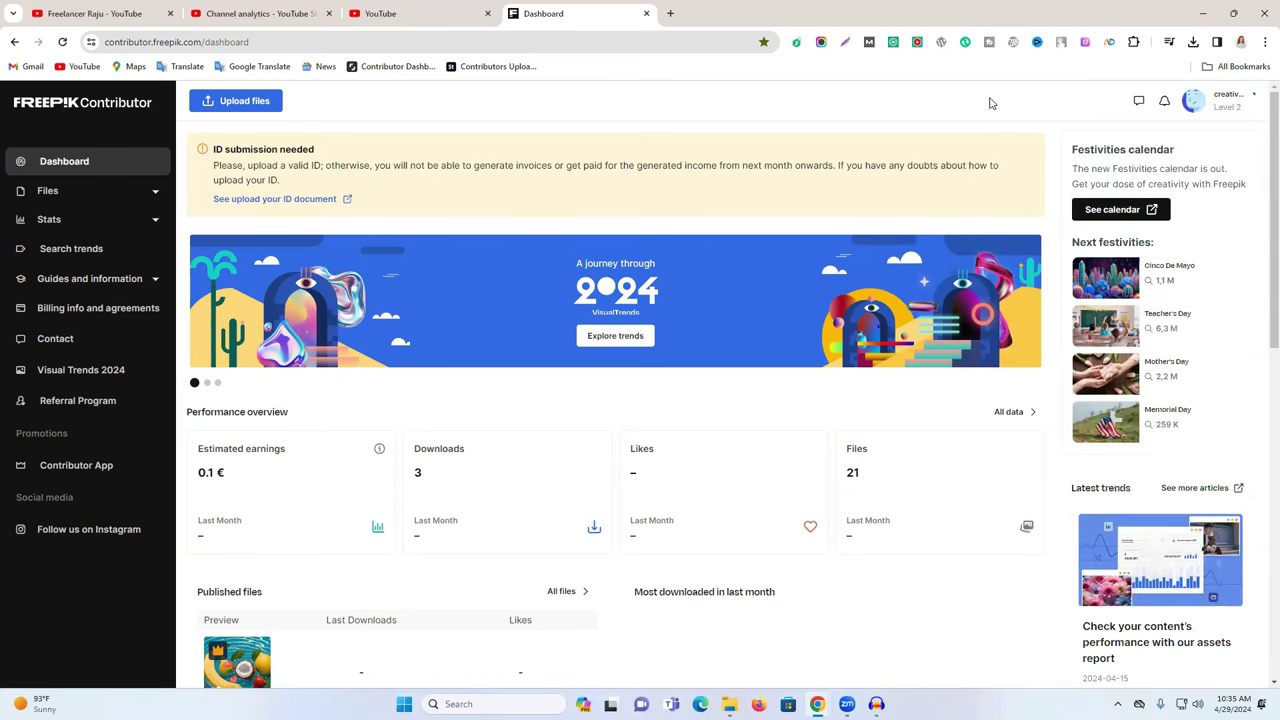
Minimize the open browser windows to reach the desktop and launch Adobe Photoshop 2020
scroll(860, 480, "down", 1)
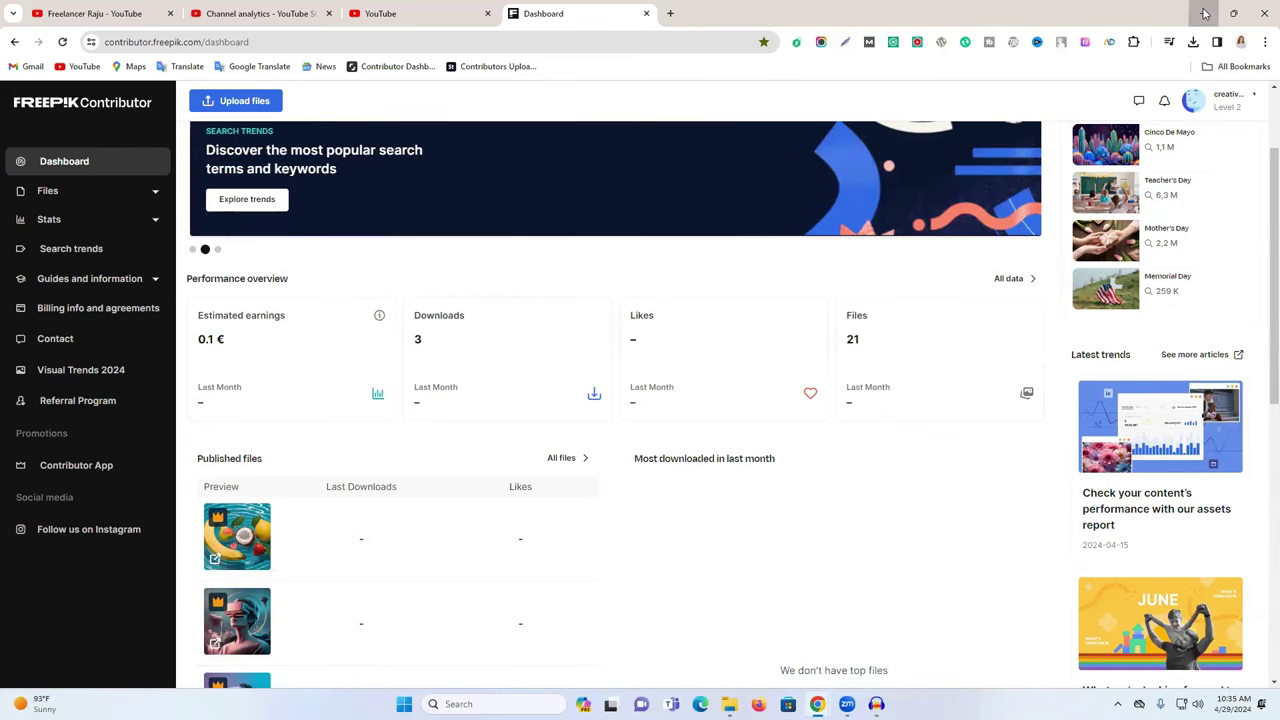
left_click(1233, 13)
left_click(1183, 41)
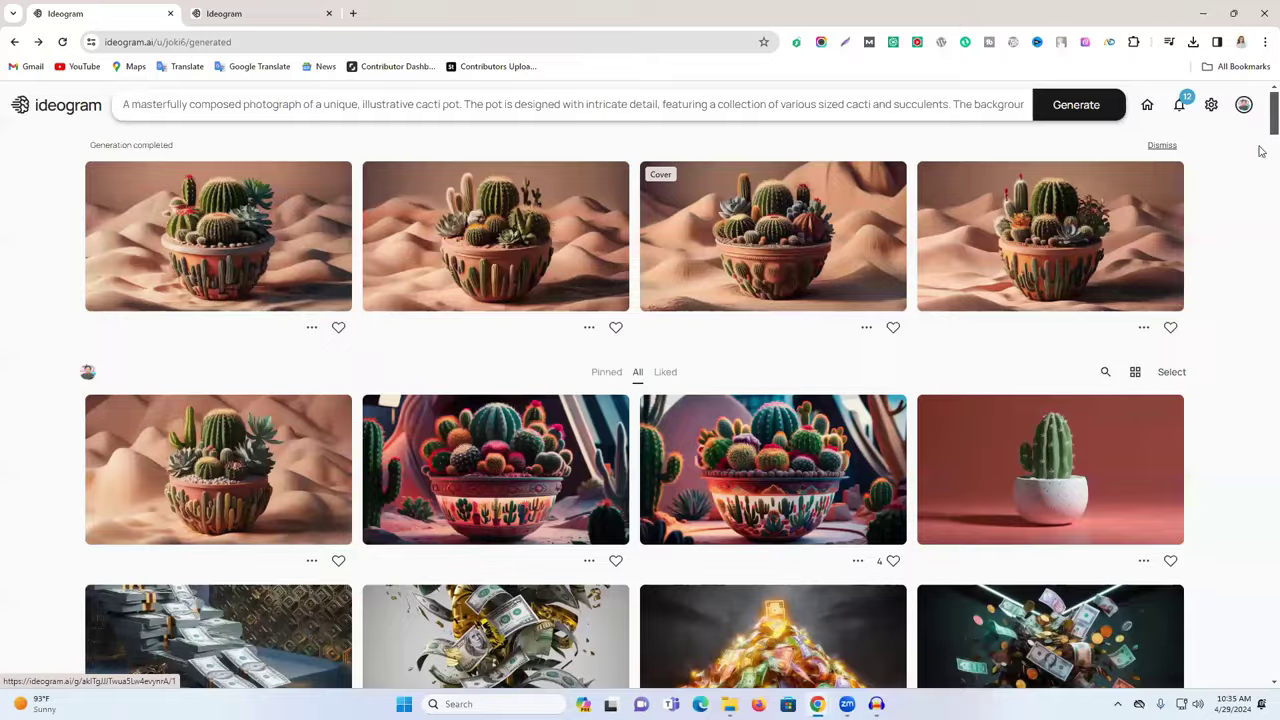
left_click(1200, 10)
key("super+d")
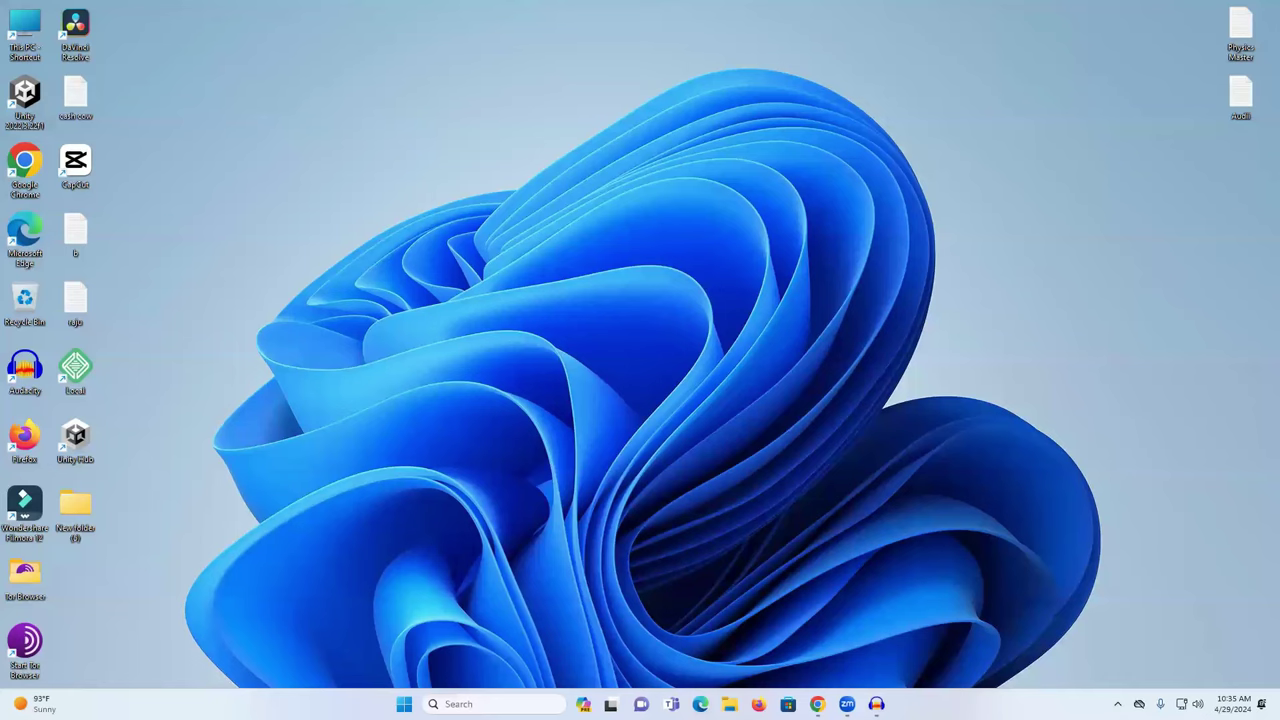
key("super")
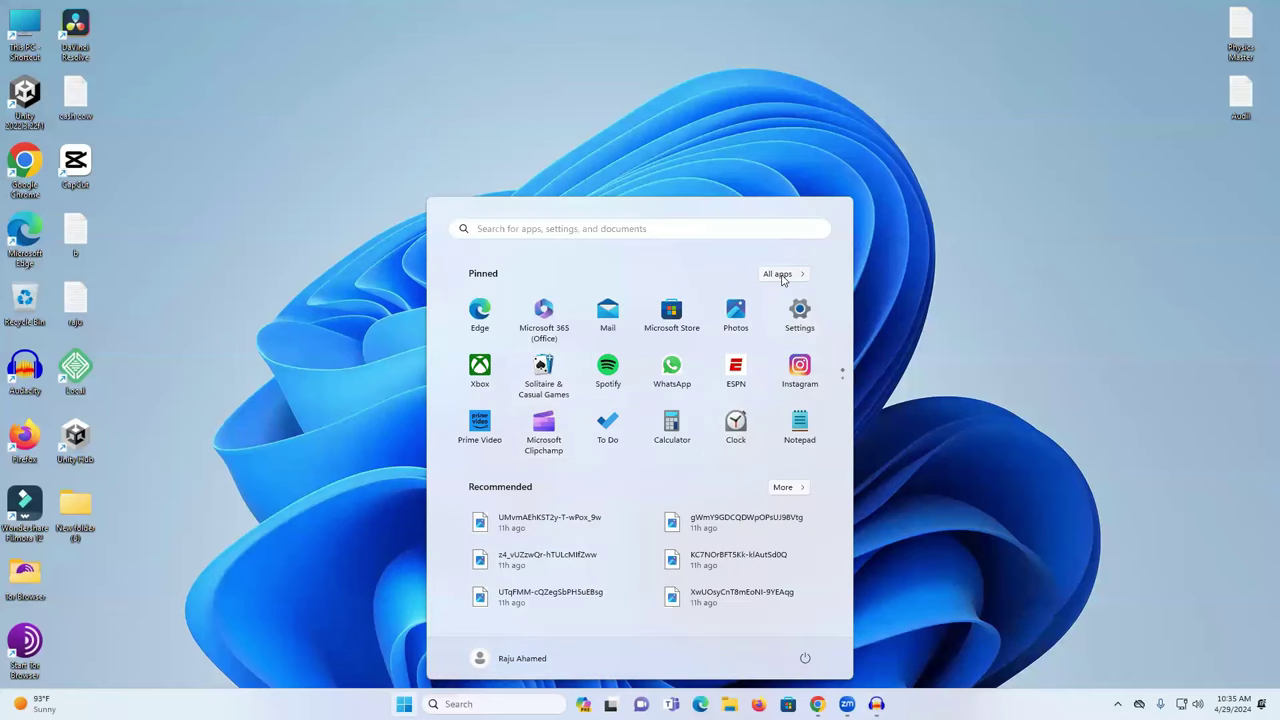
left_click(780, 276)
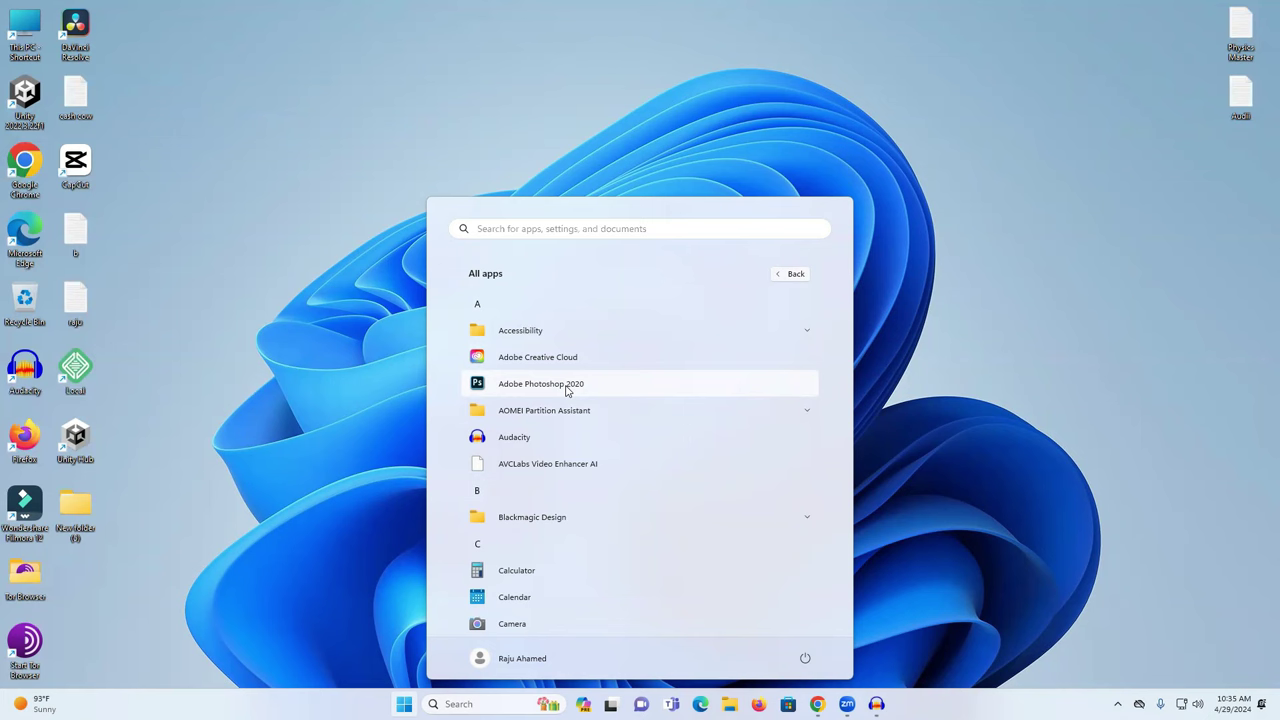
left_click(556, 387)
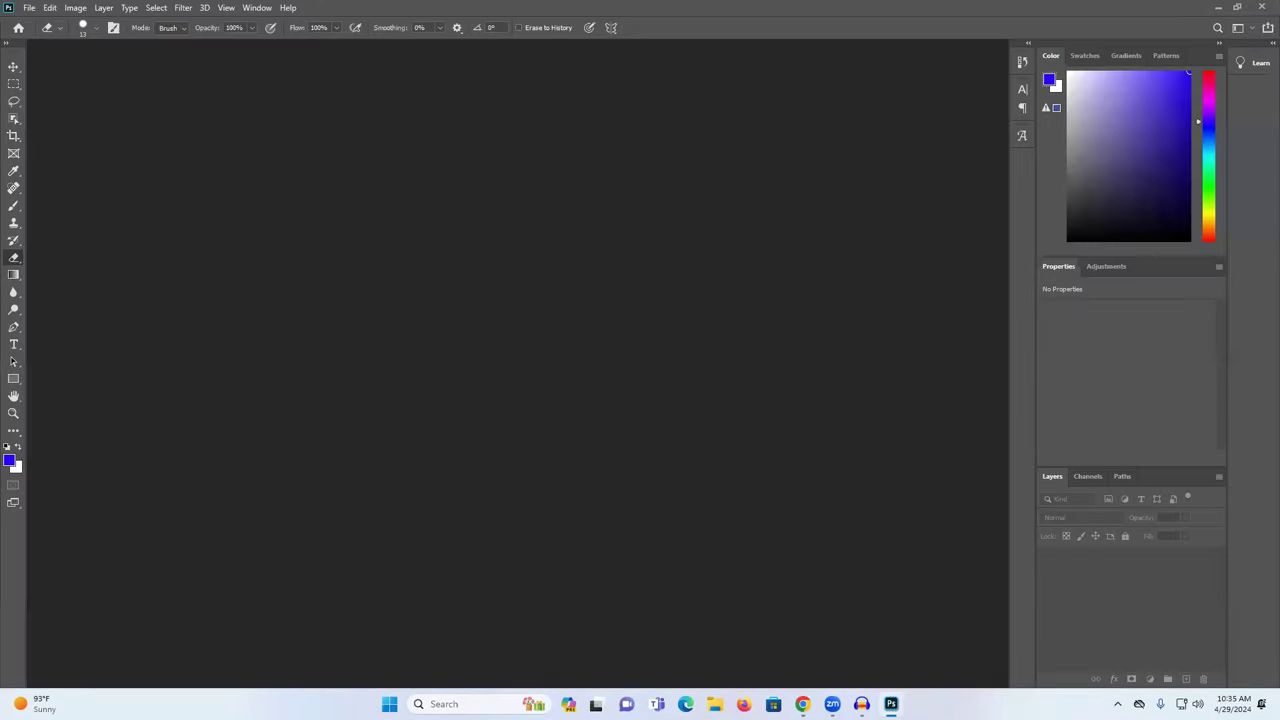
Open the four saved cactus images from the Downloads folder in Photoshop
left_click(715, 704)
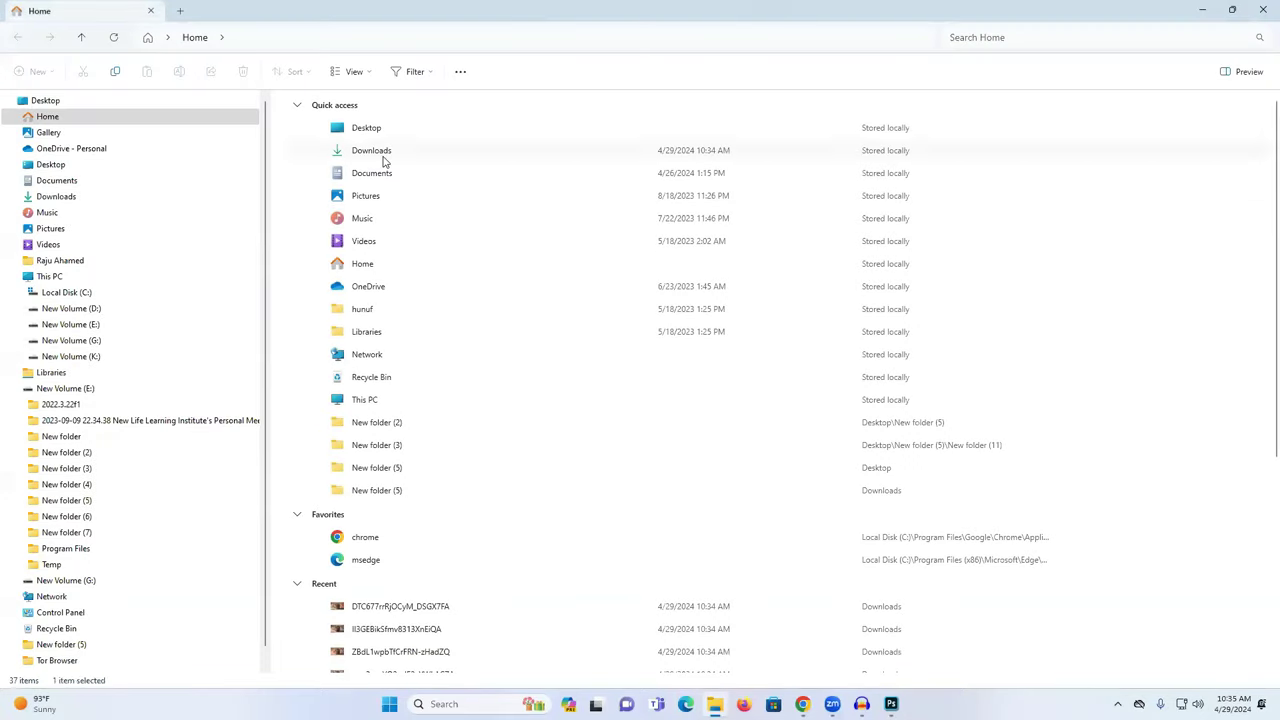
double_click(386, 162)
left_click_drag(646, 154, 500, 252)
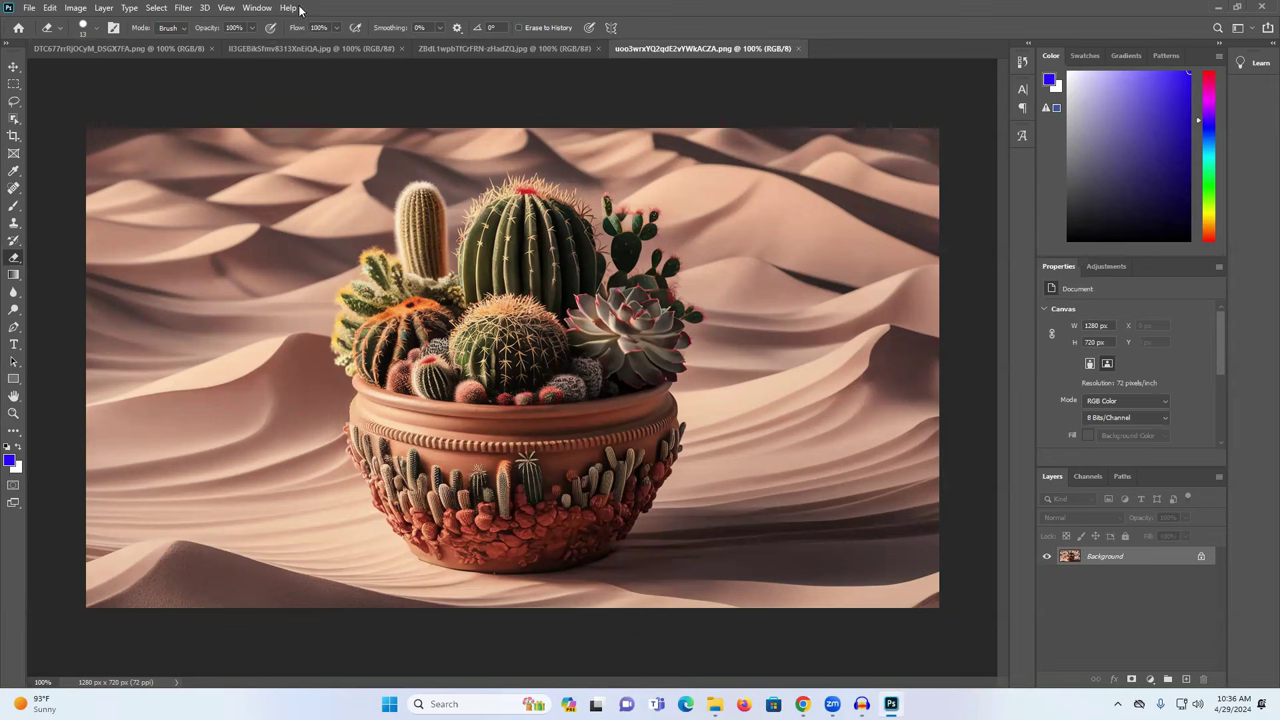
Resize the active cactus image to 5333 × 3000 pixels at 300 pixels/inch with Preserve Details (enlargement) resampling
left_click(75, 8)
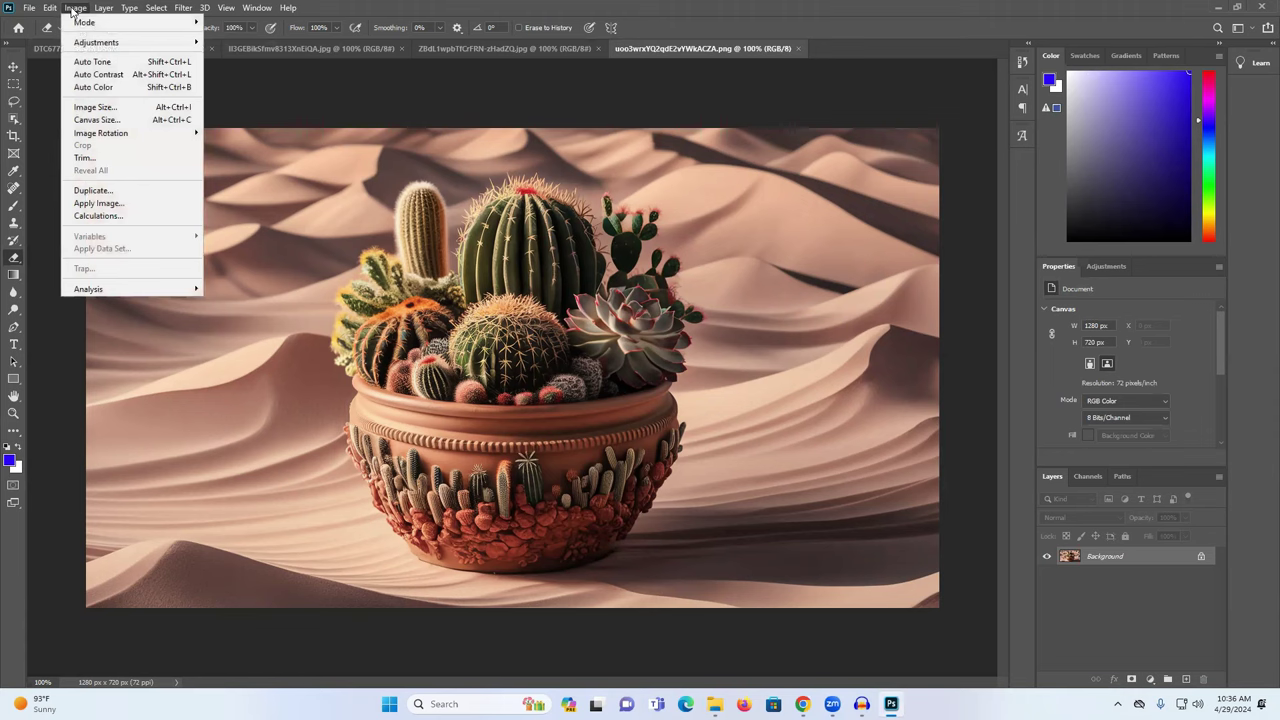
left_click(106, 110)
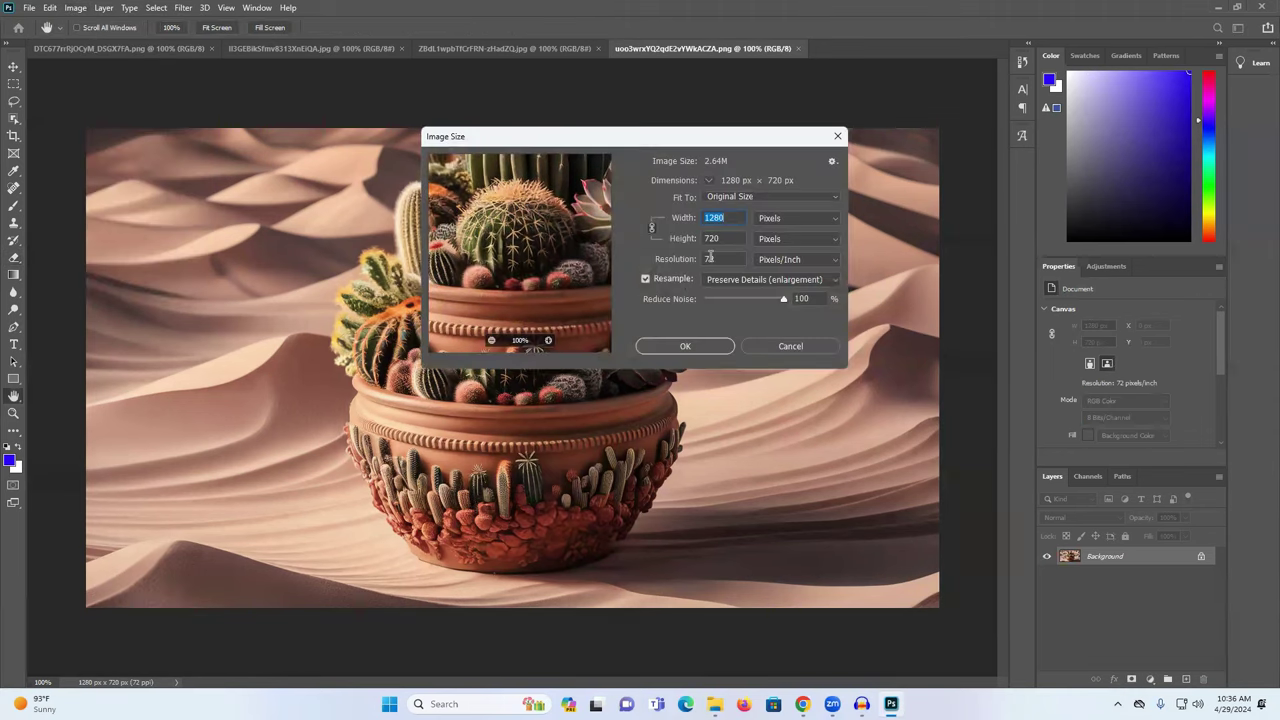
double_click(709, 258)
type("300")
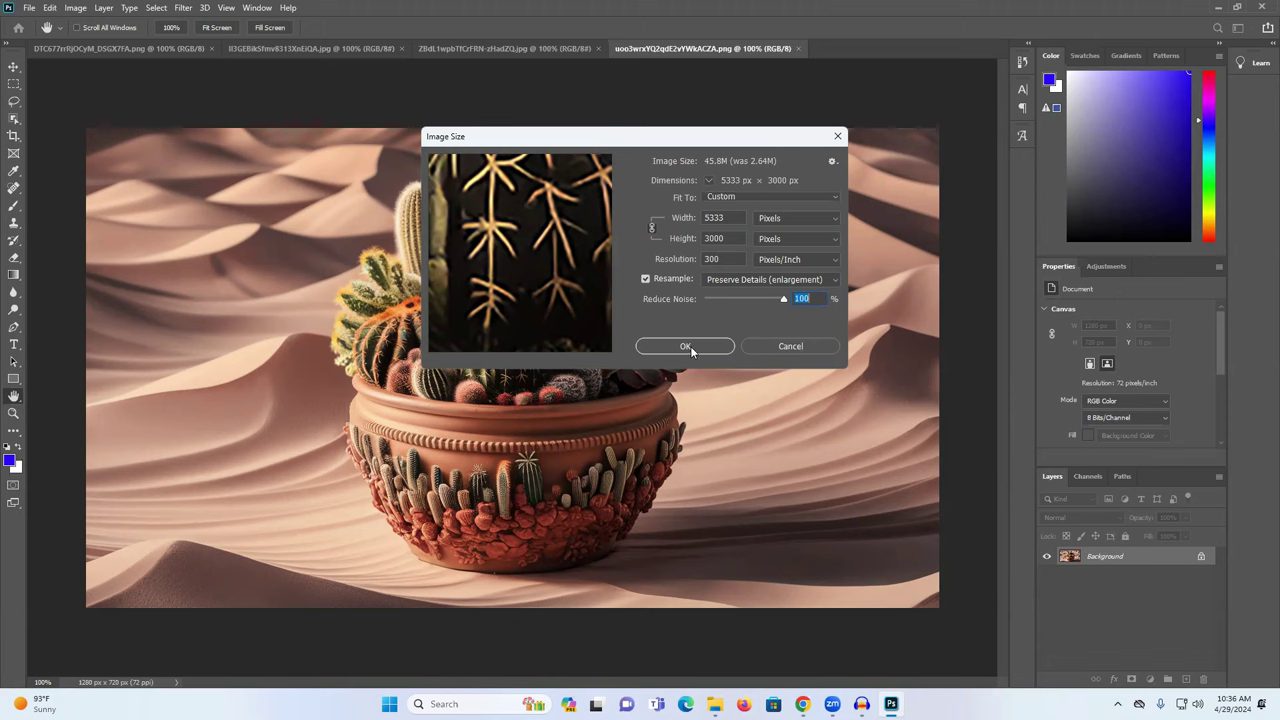
left_click(666, 346)
key("e")
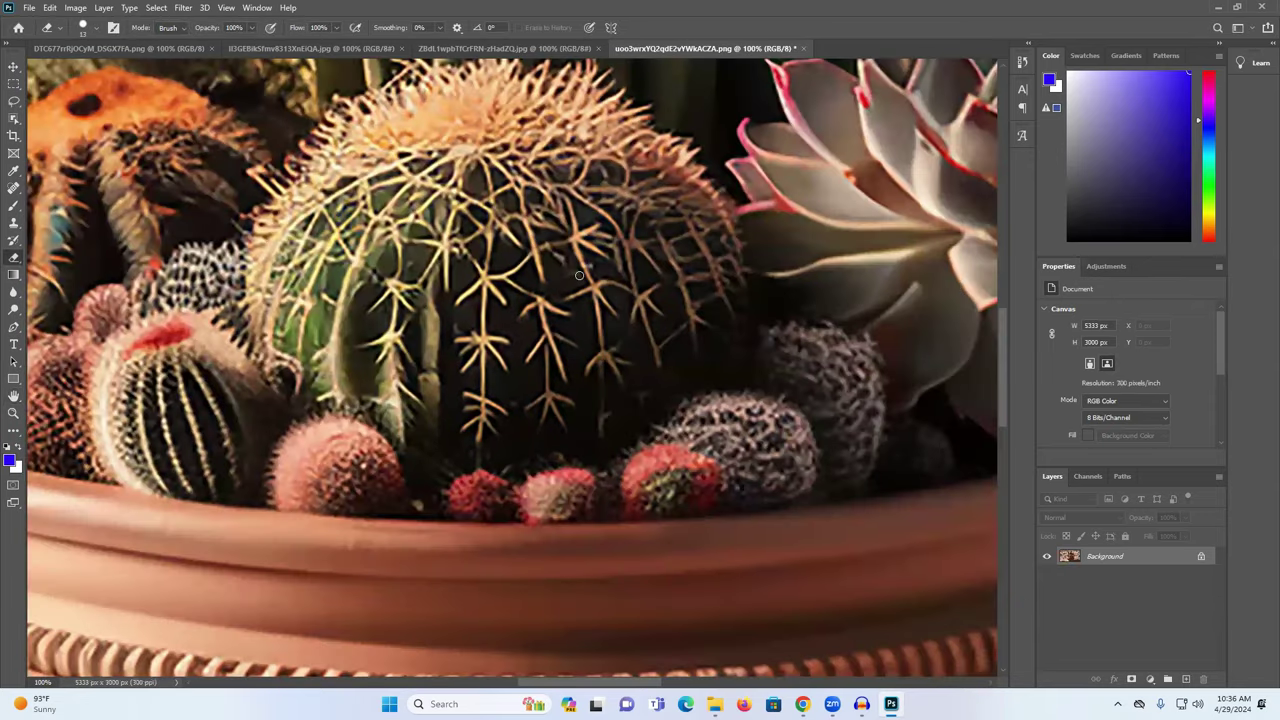
Unlock the Background layer and add an Exposure adjustment layer with exposure -0.22 and gamma correction 0.94
scroll(579, 275, "down", 3)
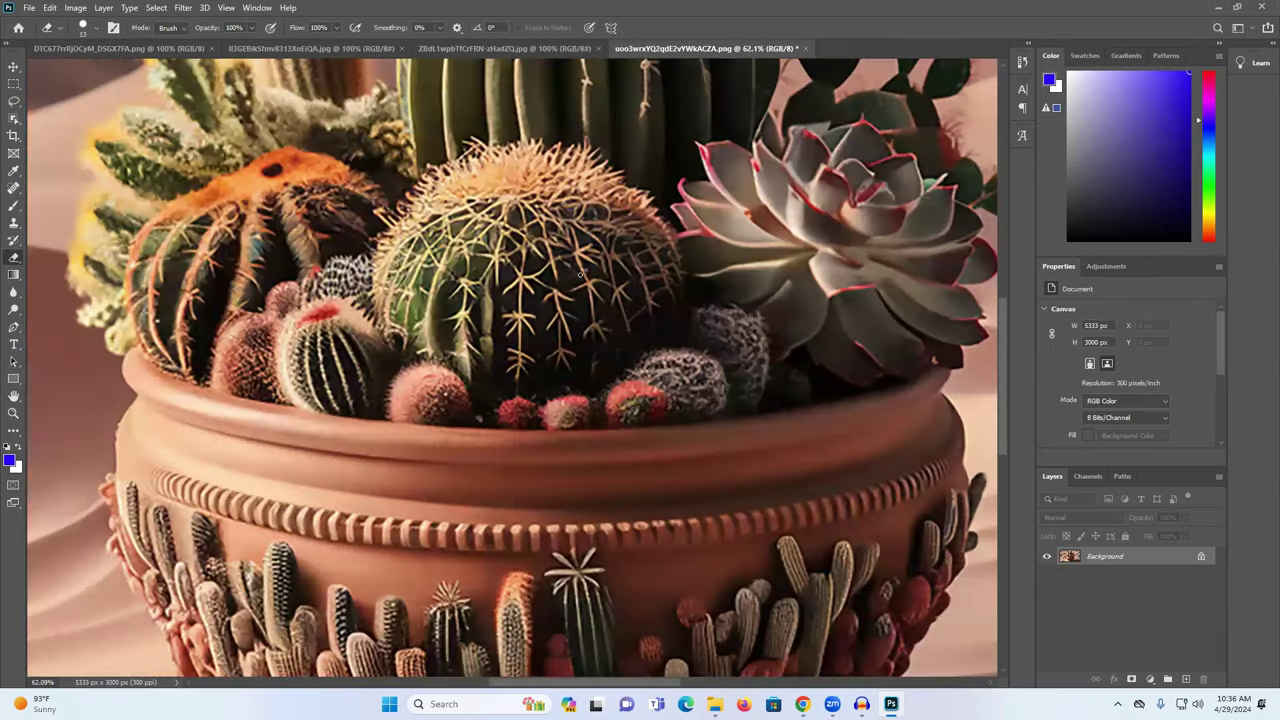
scroll(579, 275, "down", 3)
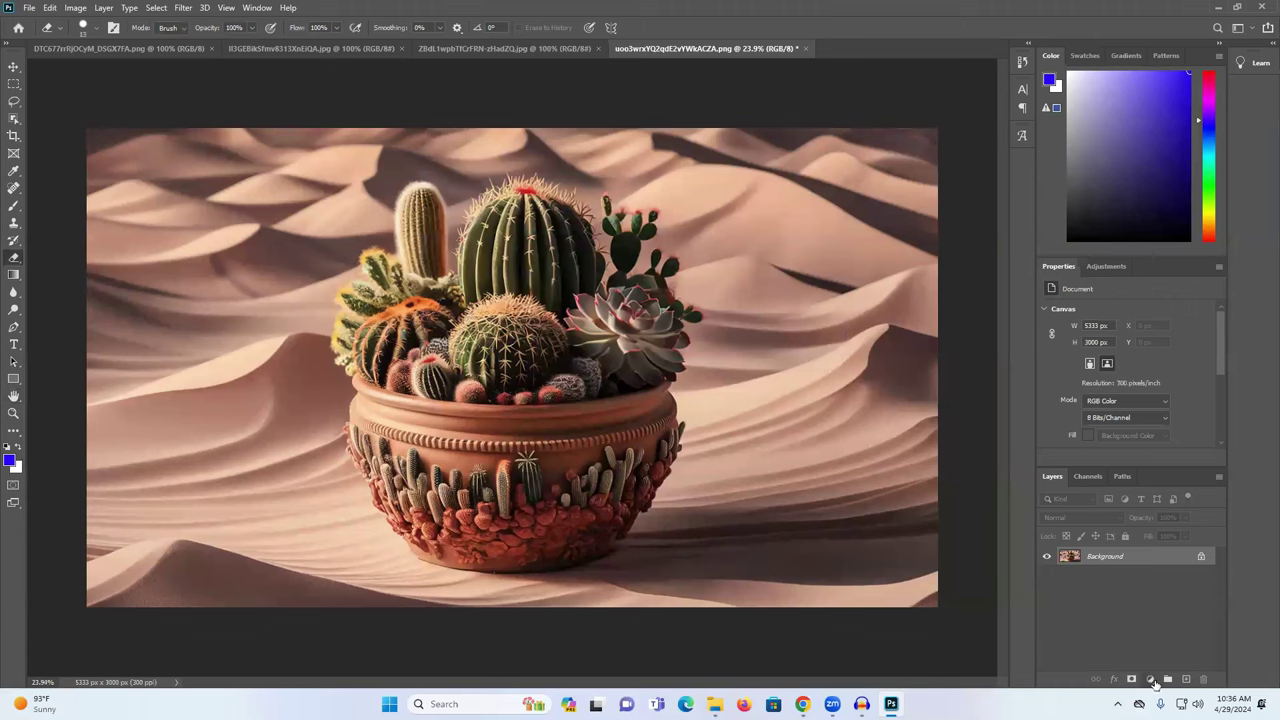
left_click(1201, 556)
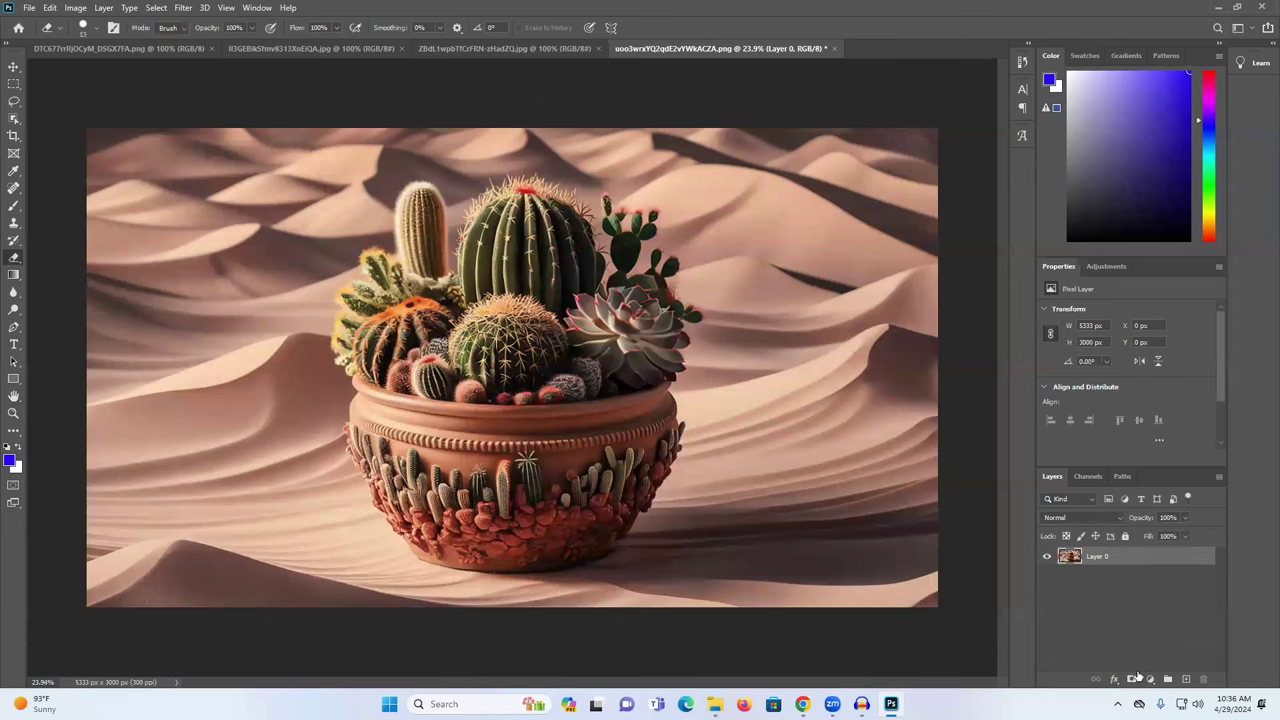
left_click(1150, 679)
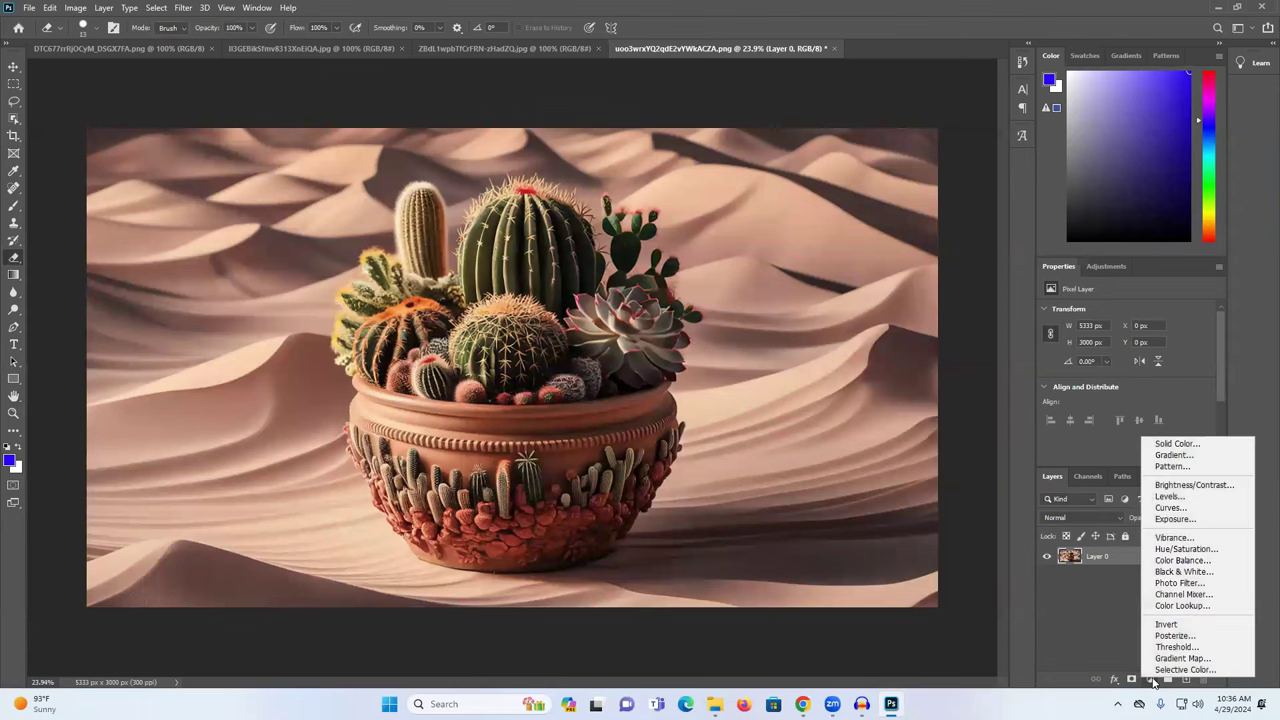
left_click(1192, 520)
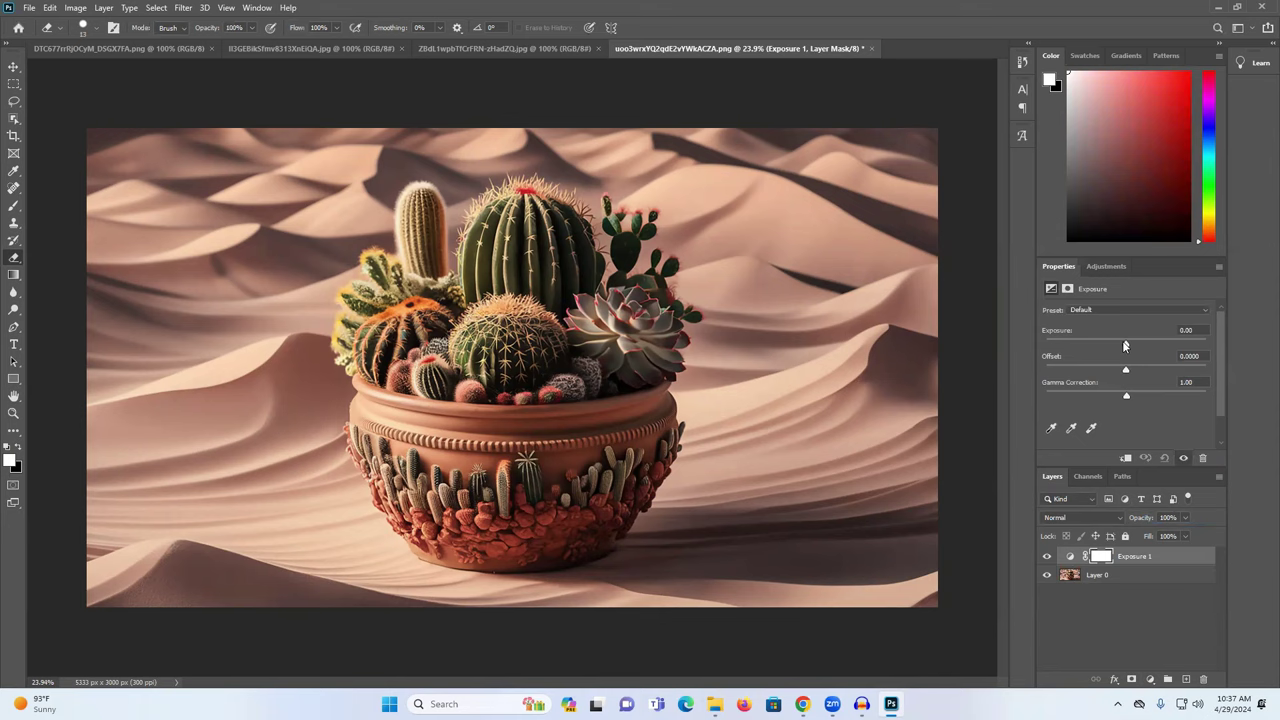
left_click_drag(1124, 346, 1123, 347)
left_click_drag(1126, 396, 1129, 396)
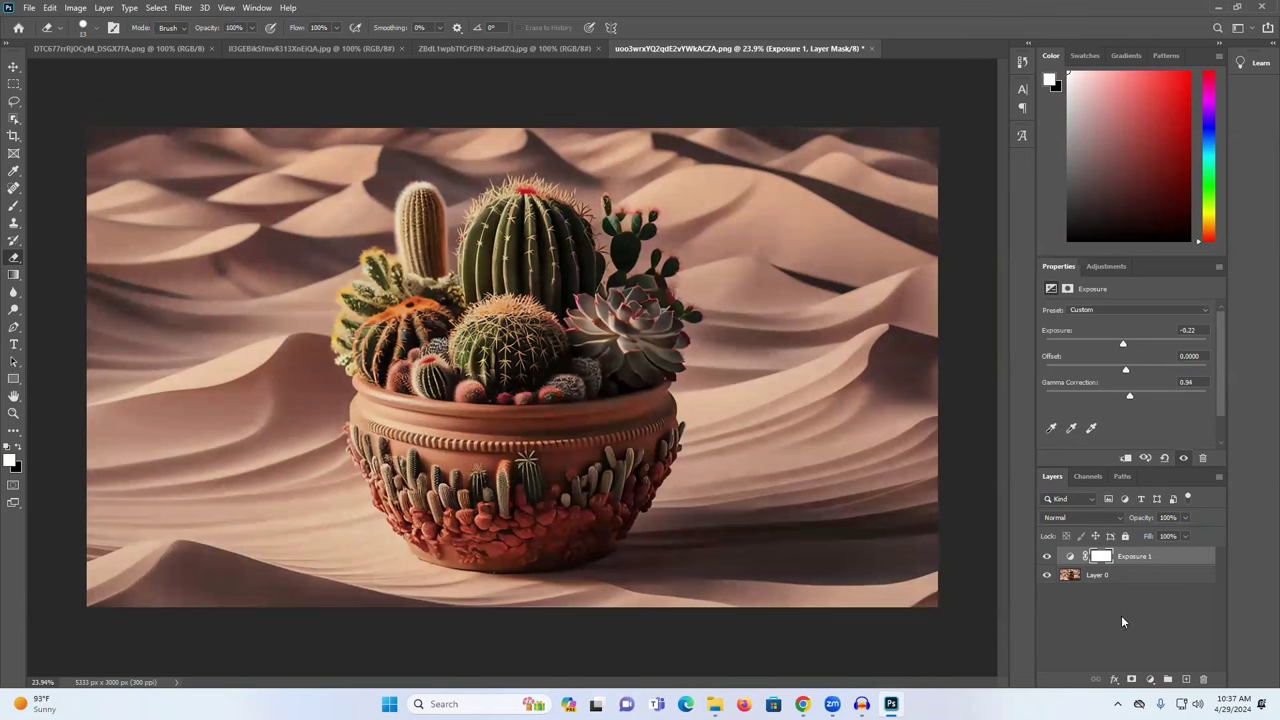
Add a Hue/Saturation adjustment layer with hue +2, saturation +13 and lightness -4
left_click(1150, 679)
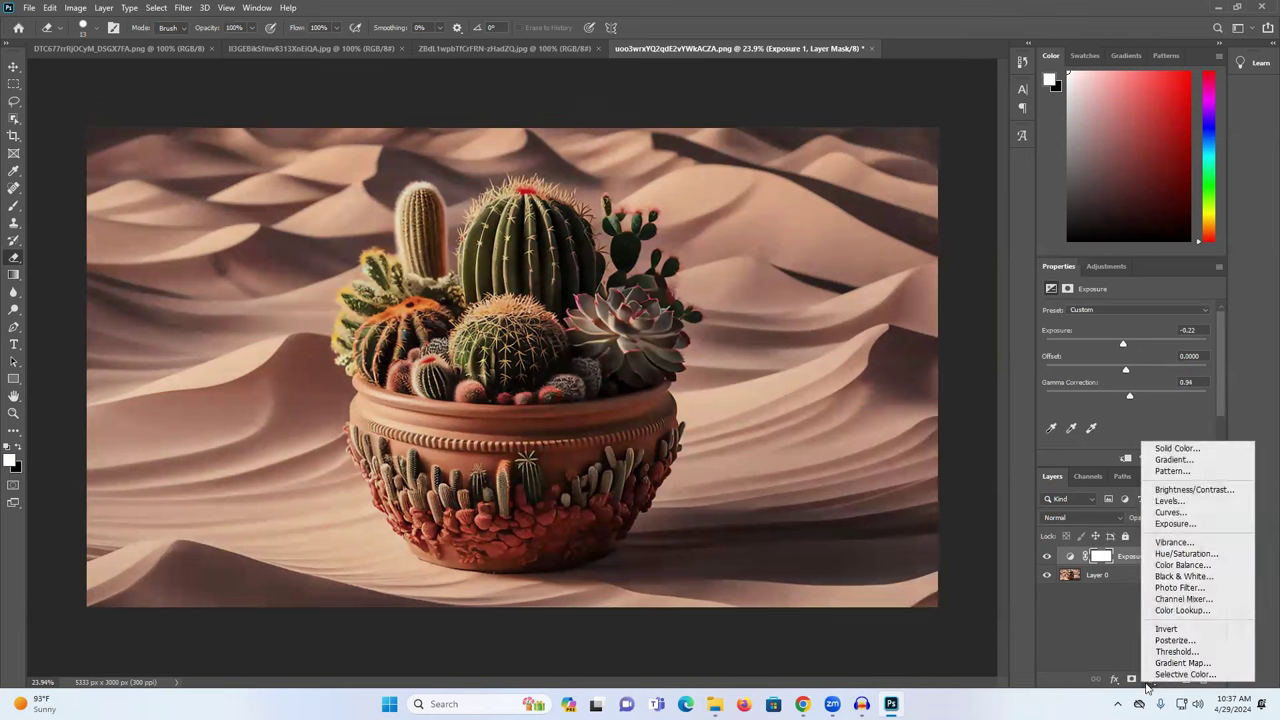
left_click(1184, 554)
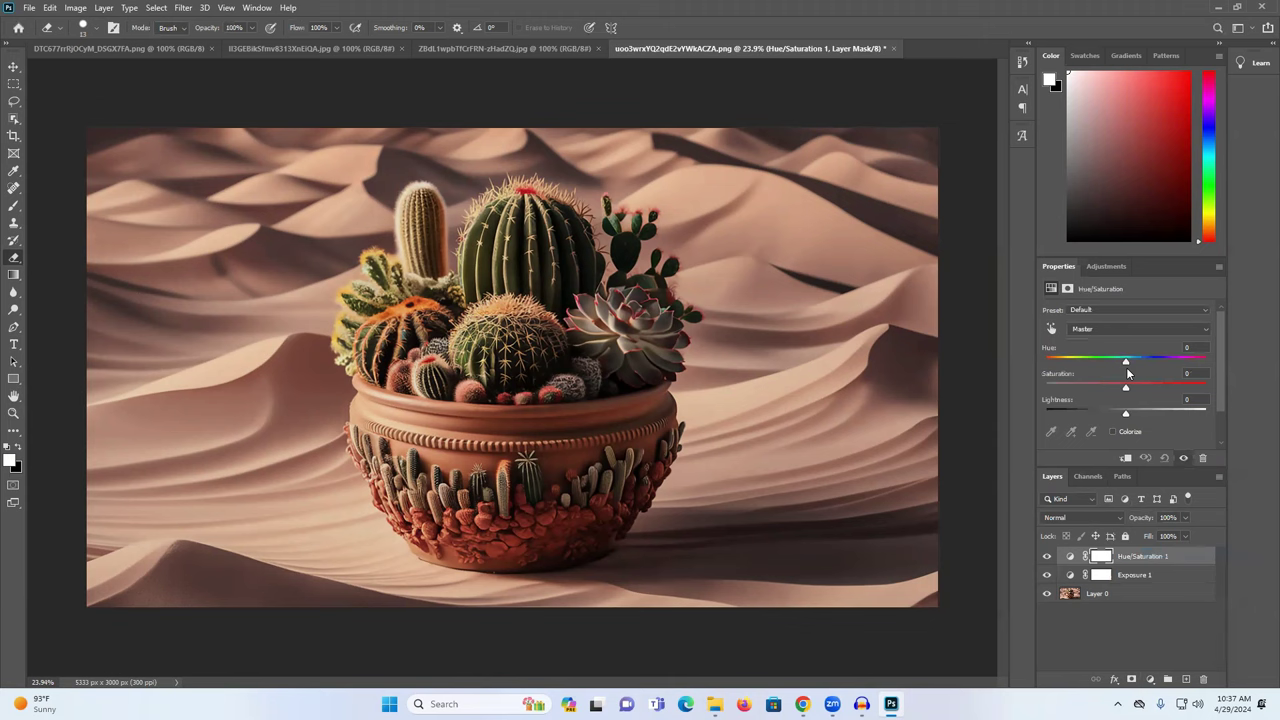
left_click_drag(1127, 362, 1122, 416)
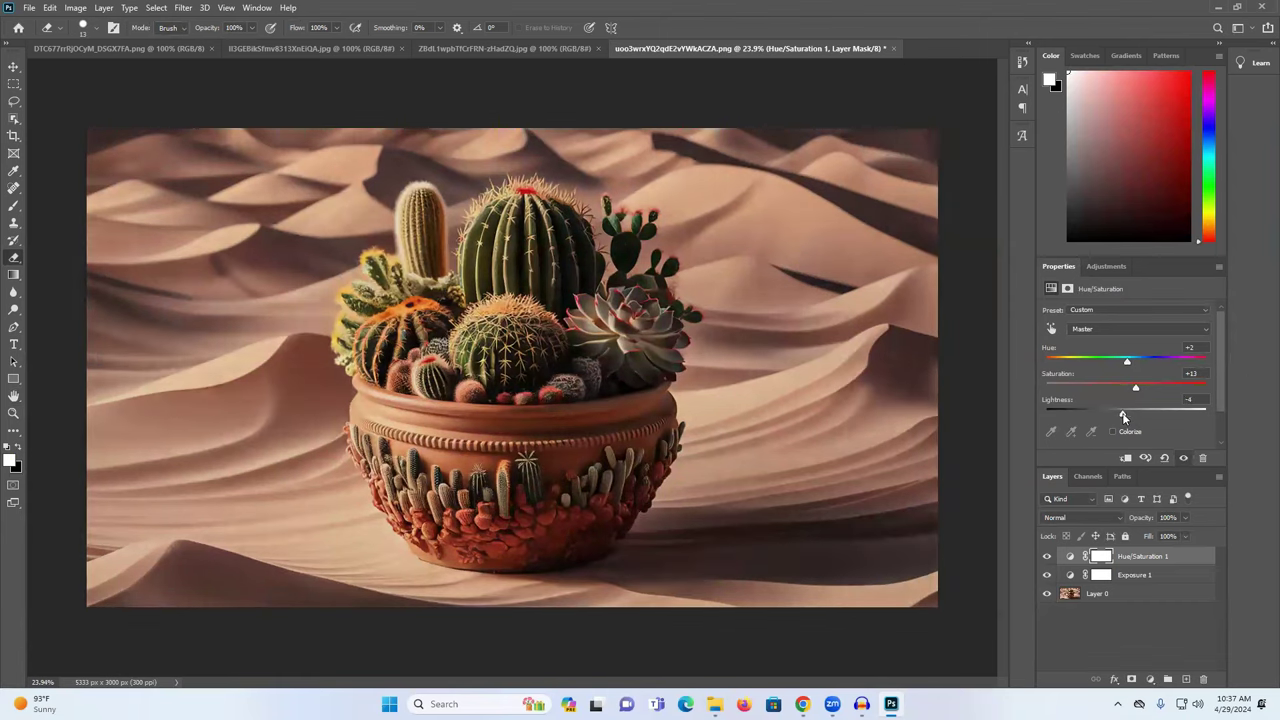
Add a Color Balance adjustment layer with midtones at Cyan-Red -3, Magenta-Green -4 and Yellow-Blue -9
left_click(1150, 679)
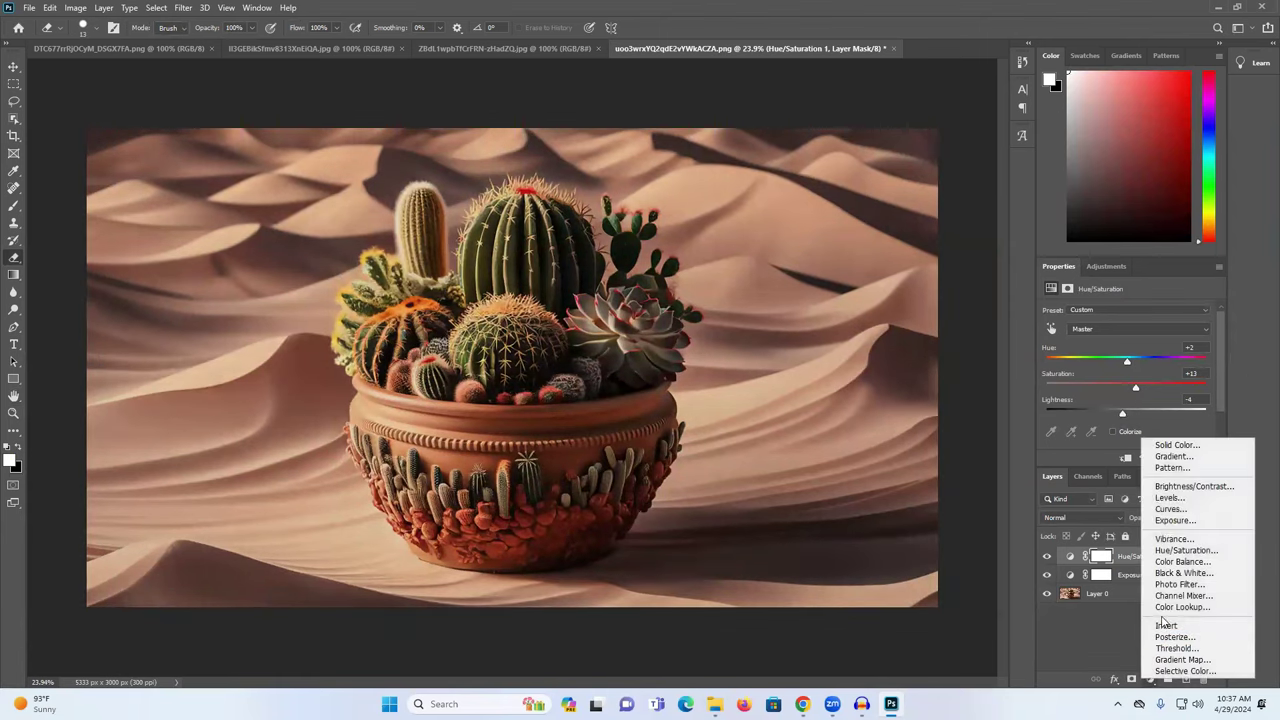
left_click(1183, 562)
mouse_move(1108, 344)
left_mouse_down()
mouse_move(1117, 361)
mouse_move(1106, 343)
left_mouse_up()
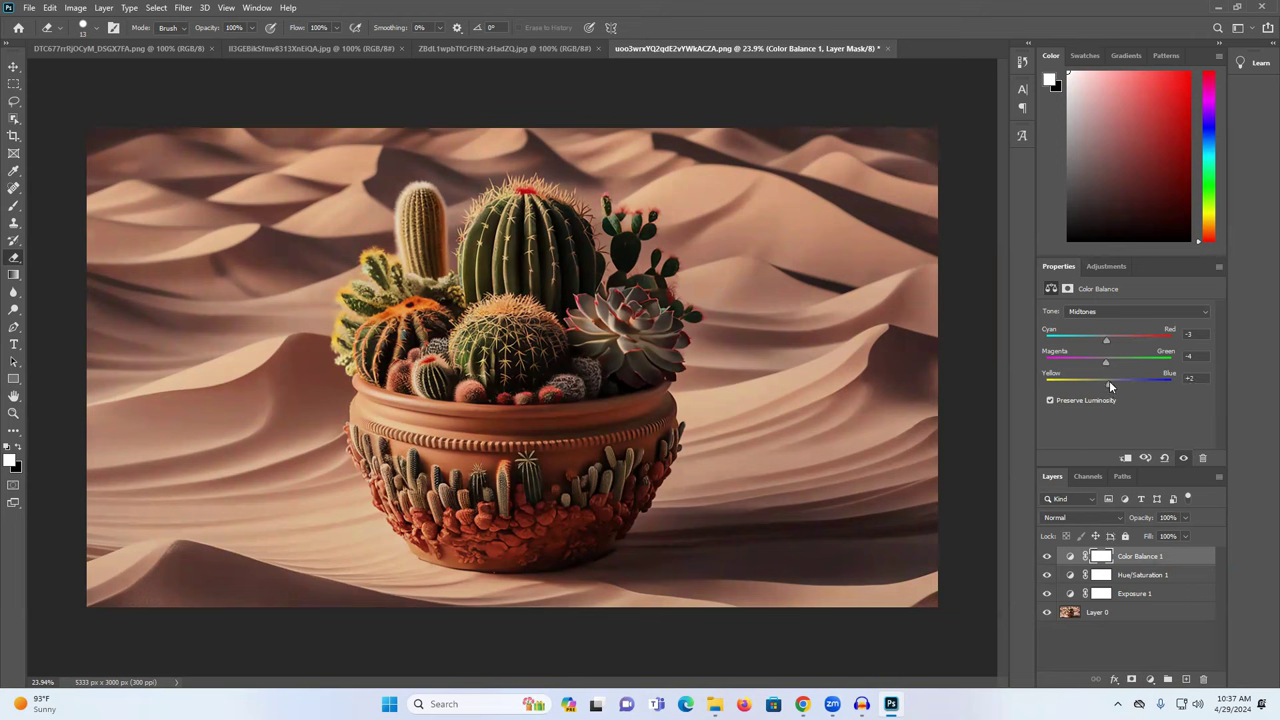
left_click_drag(1111, 387, 1102, 386)
Add a Brightness/Contrast adjustment layer with brightness 11
left_click(1150, 679)
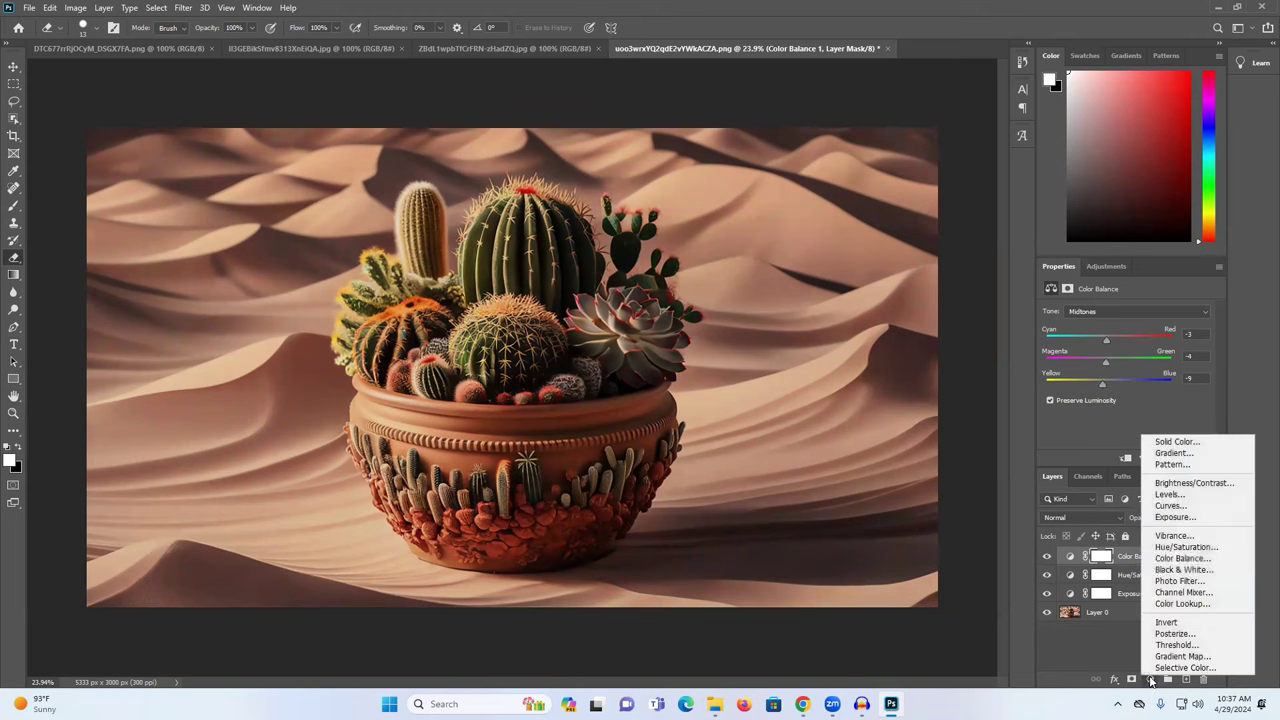
left_click(1185, 483)
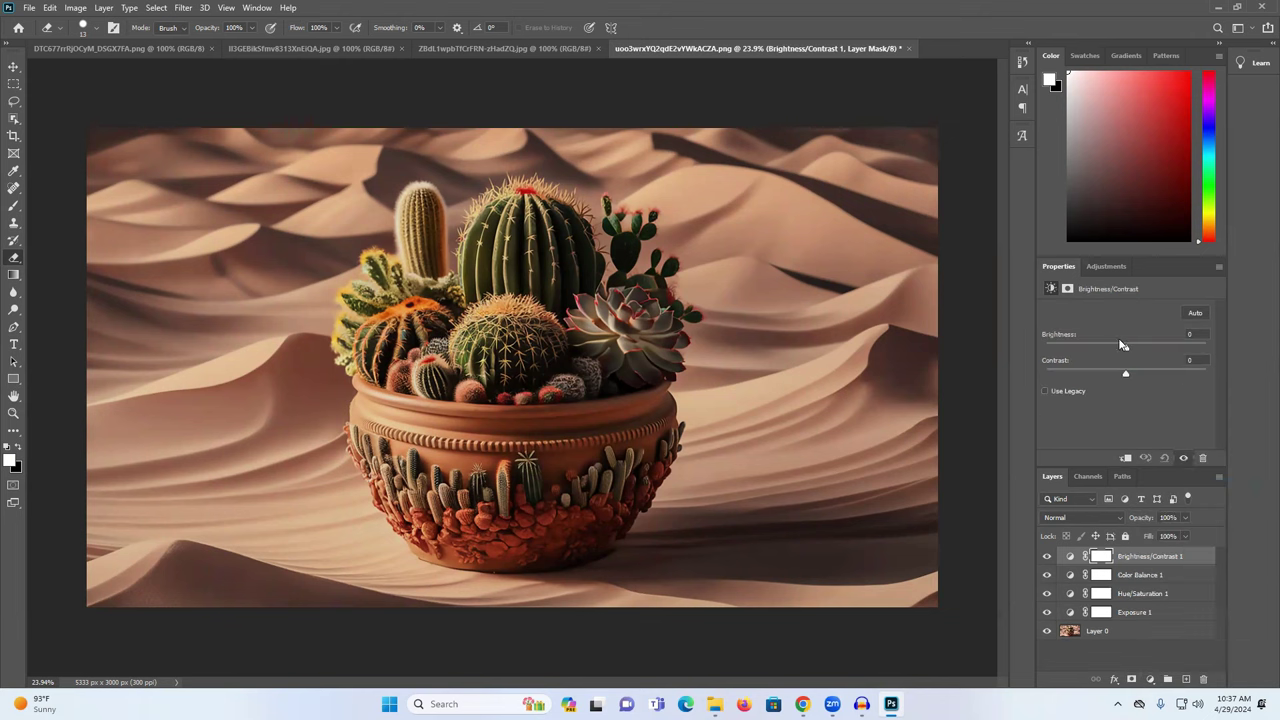
left_click_drag(1127, 347, 1133, 347)
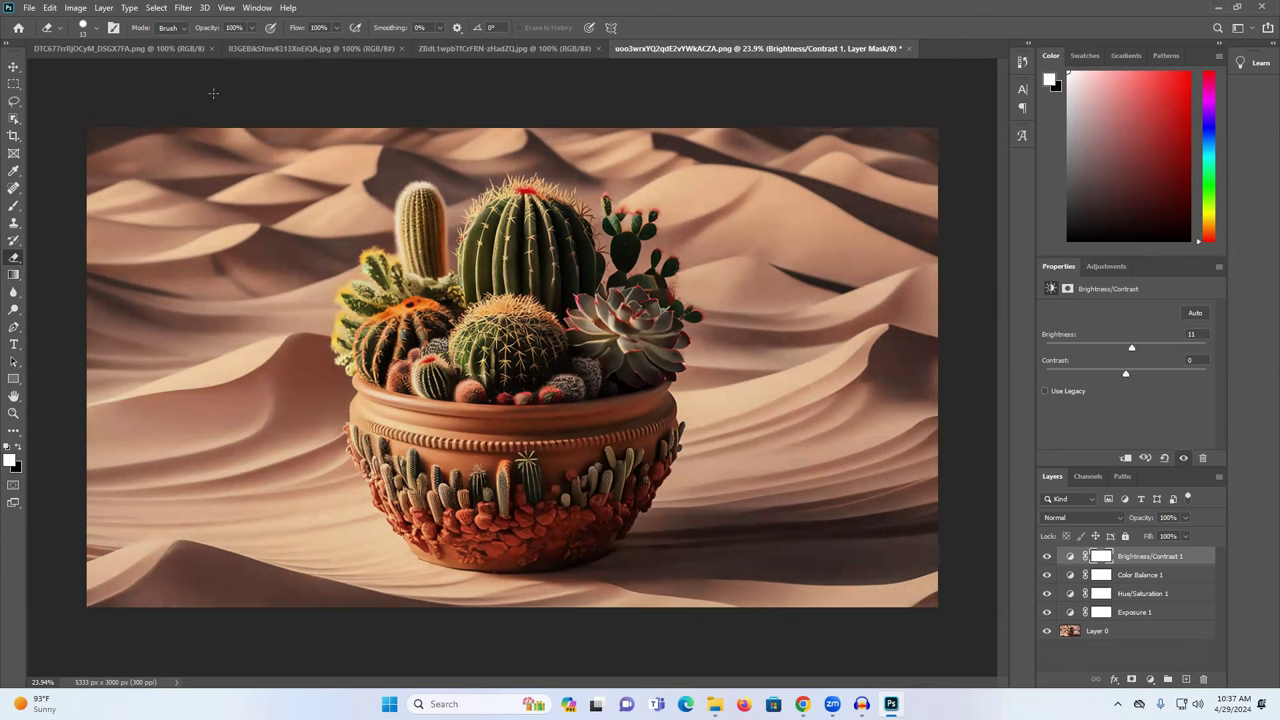
Open the Save for Web (Legacy) export for the adjusted cactus image
left_click(29, 8)
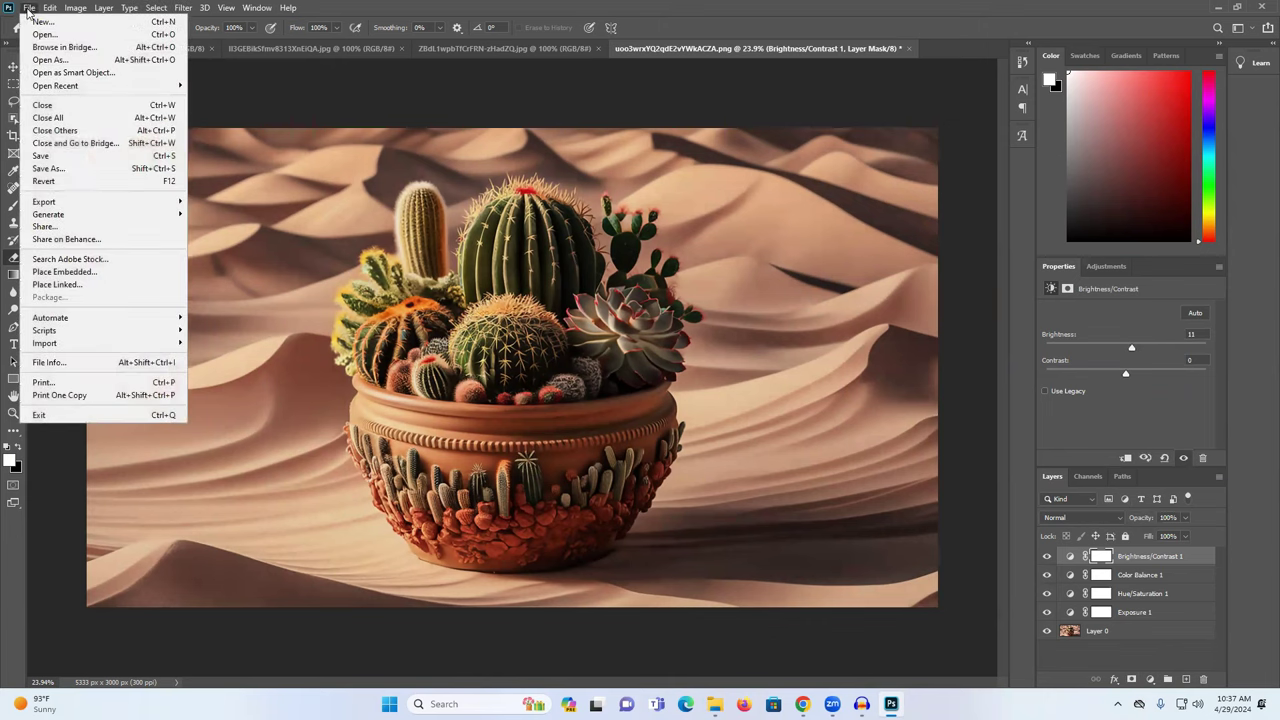
mouse_move(76, 203)
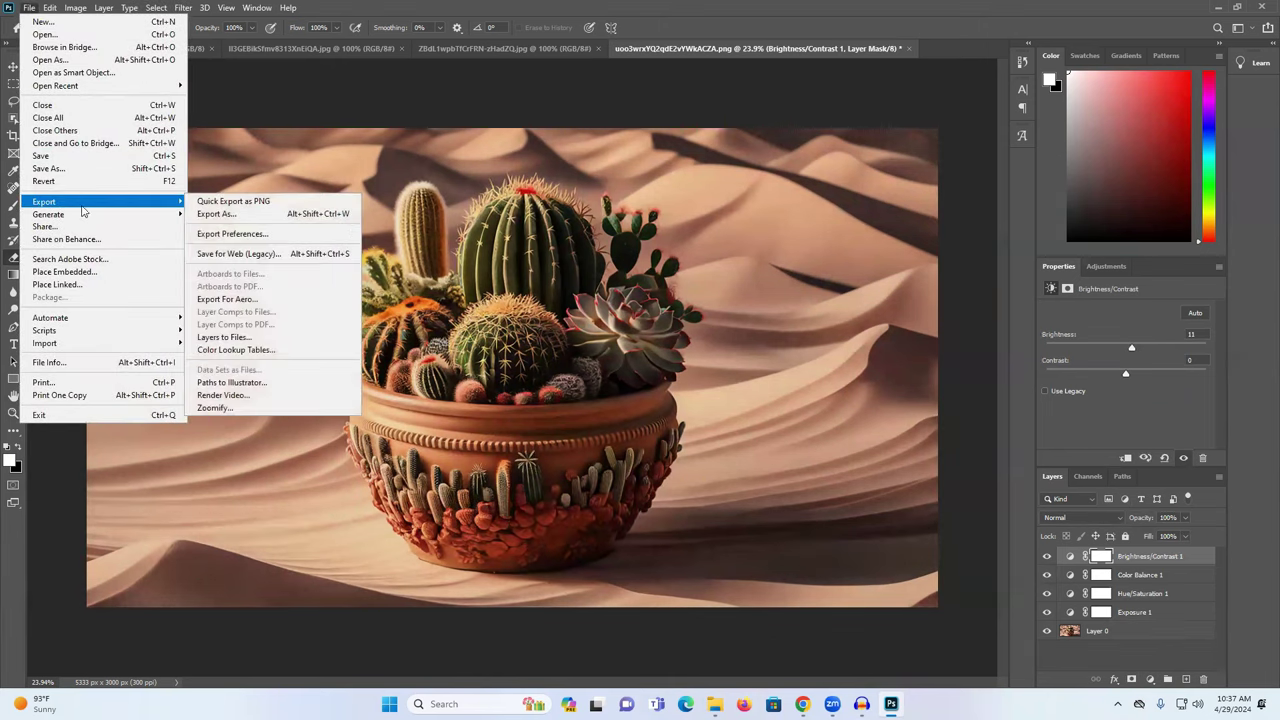
left_click(259, 254)
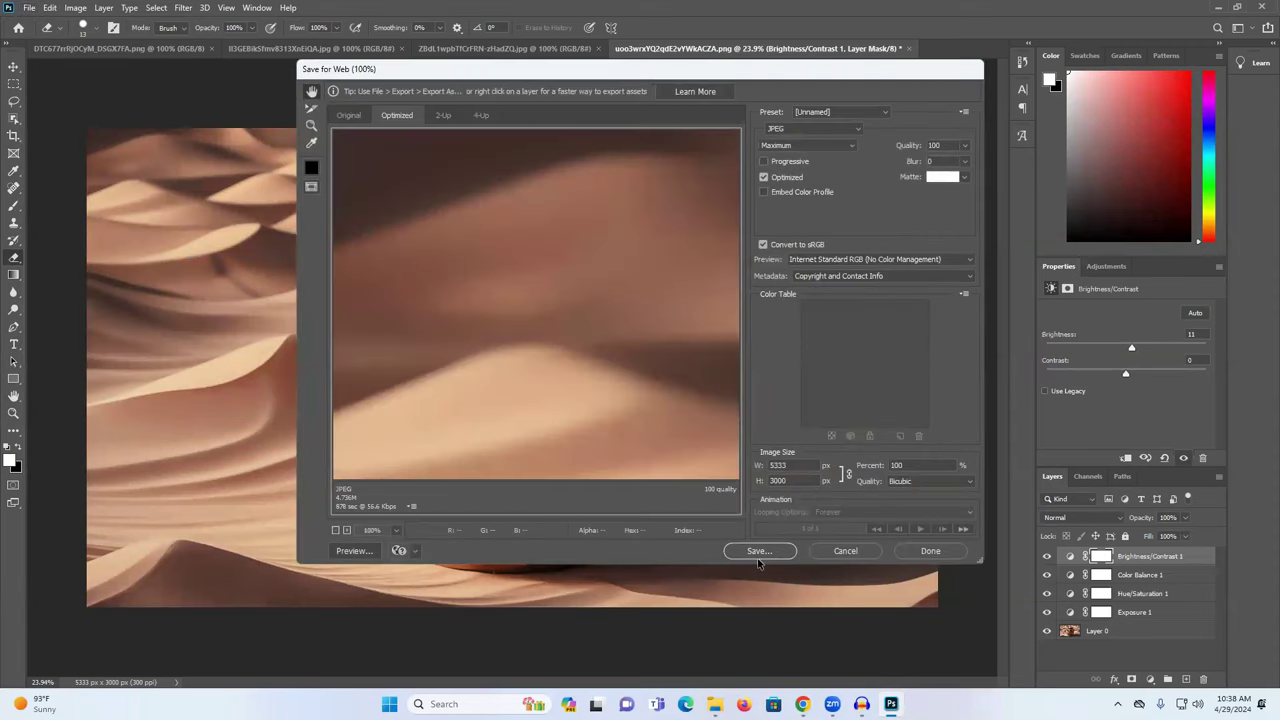
Switch to the Freepik Contributor dashboard in Chrome and open the list of files under revision
mouse_move(802, 704)
left_click(751, 659)
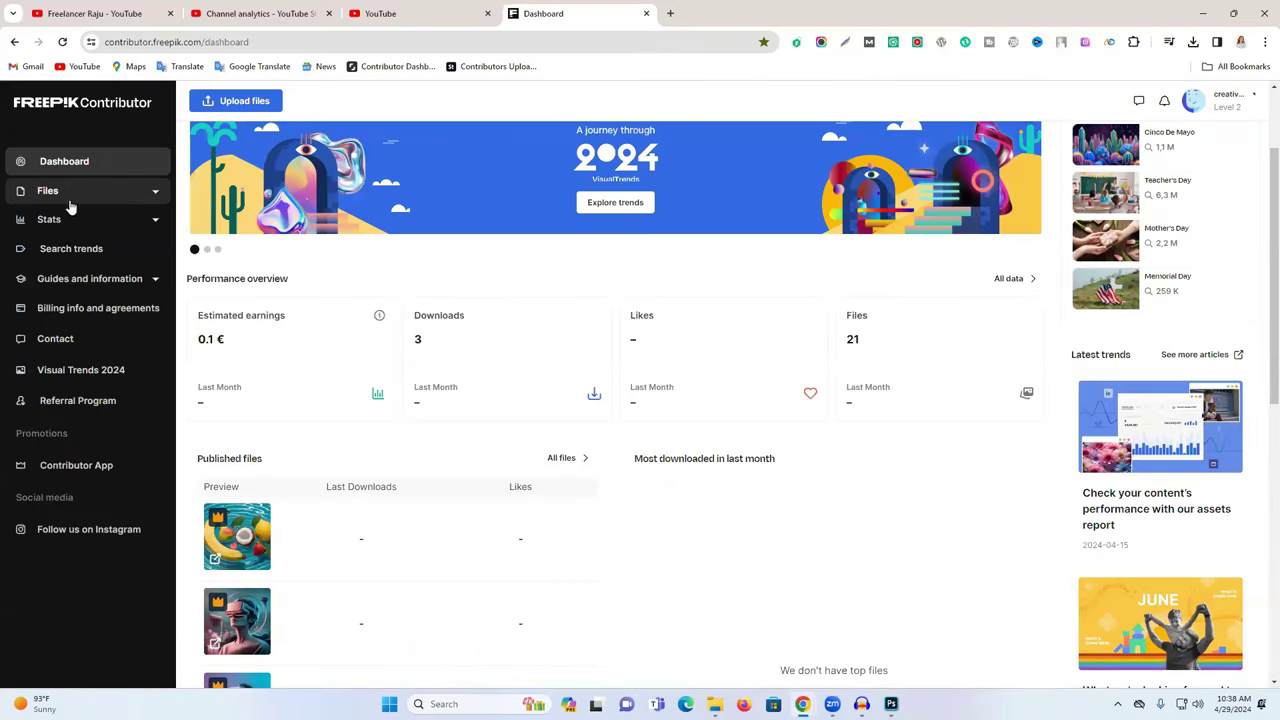
left_click(70, 200)
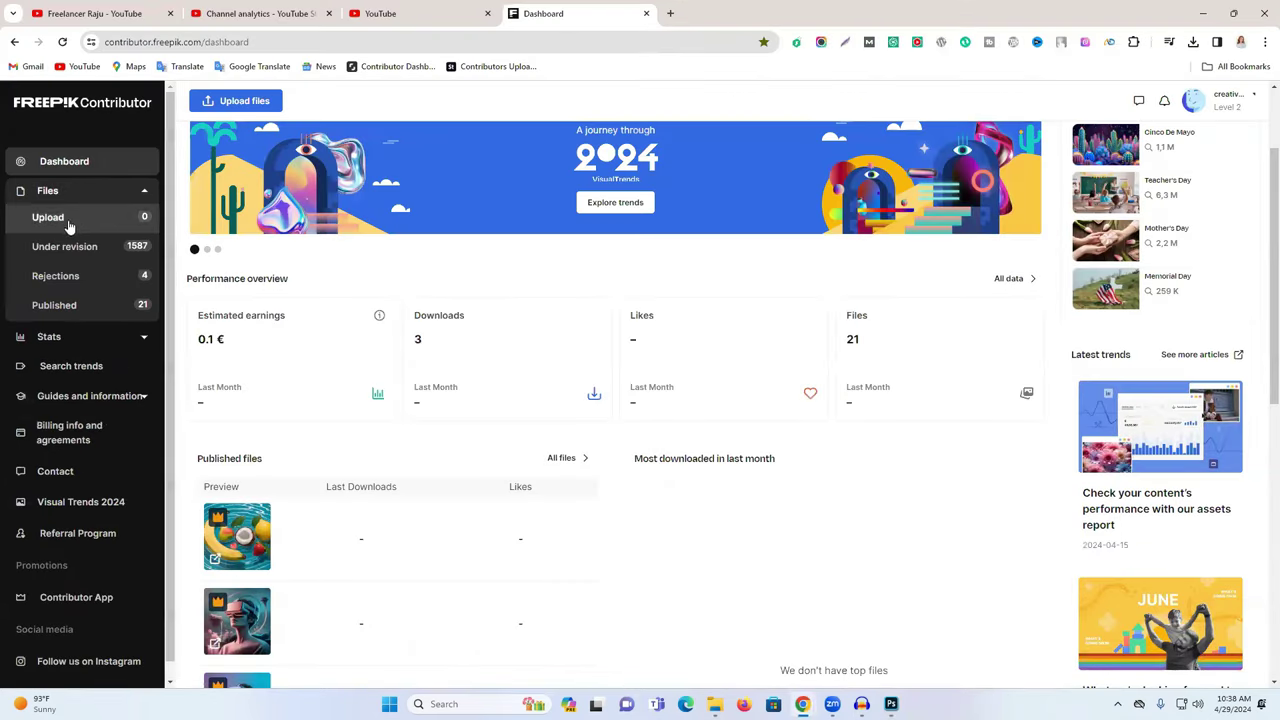
left_click(93, 306)
left_click(75, 247)
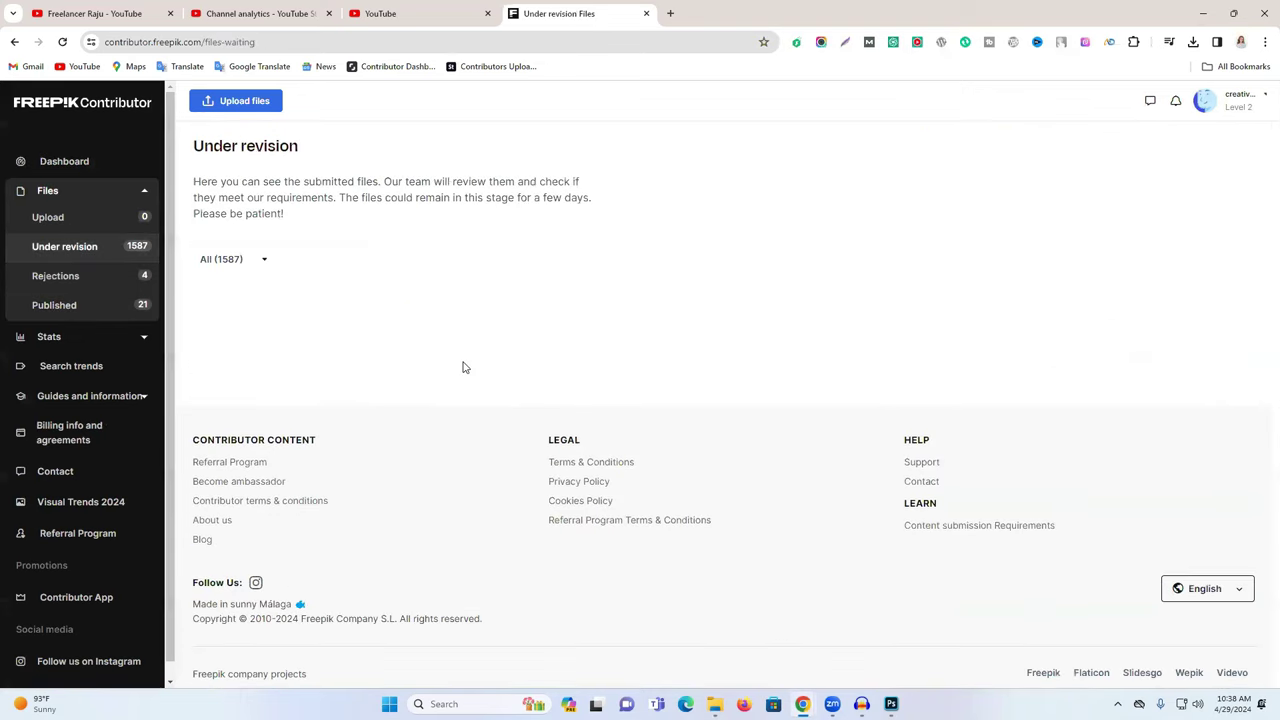
Look through several pages of files under revision and highlight the descriptive title in a cactus image's file name
scroll(397, 386, "down", 7)
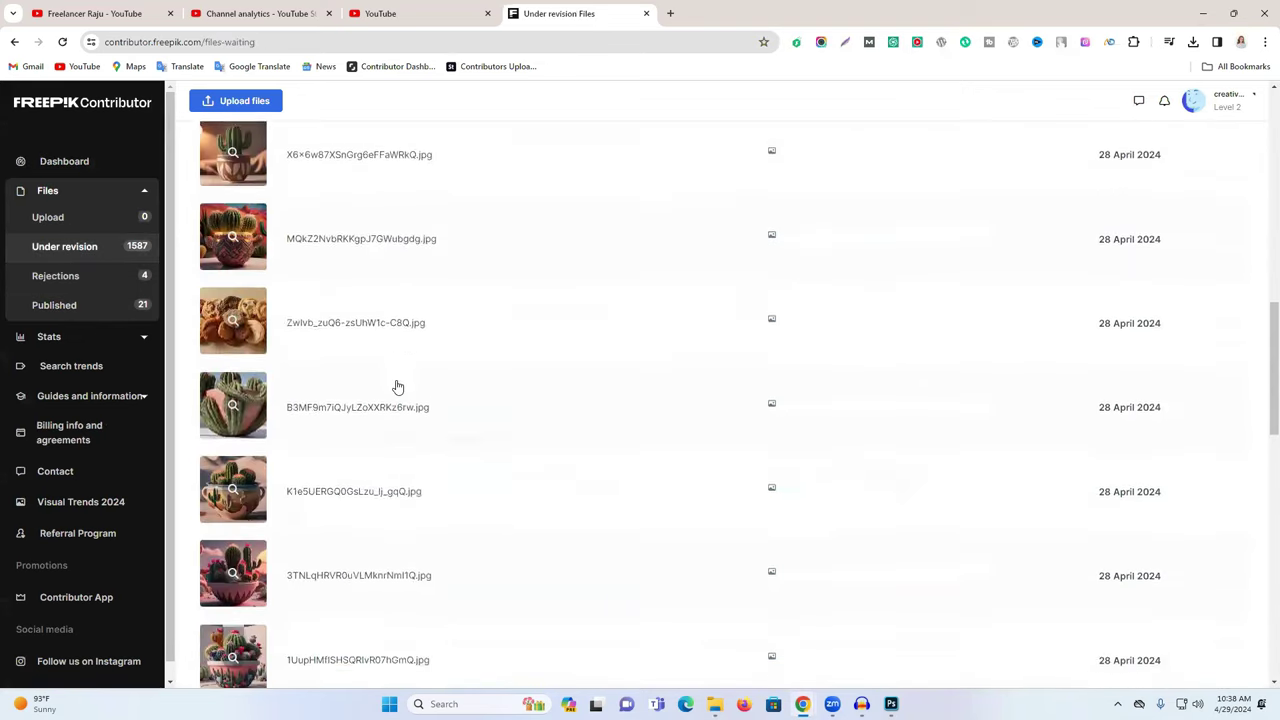
scroll(397, 386, "down", 10)
left_click_drag(1186, 382, 1162, 384)
type("2")
key("Return")
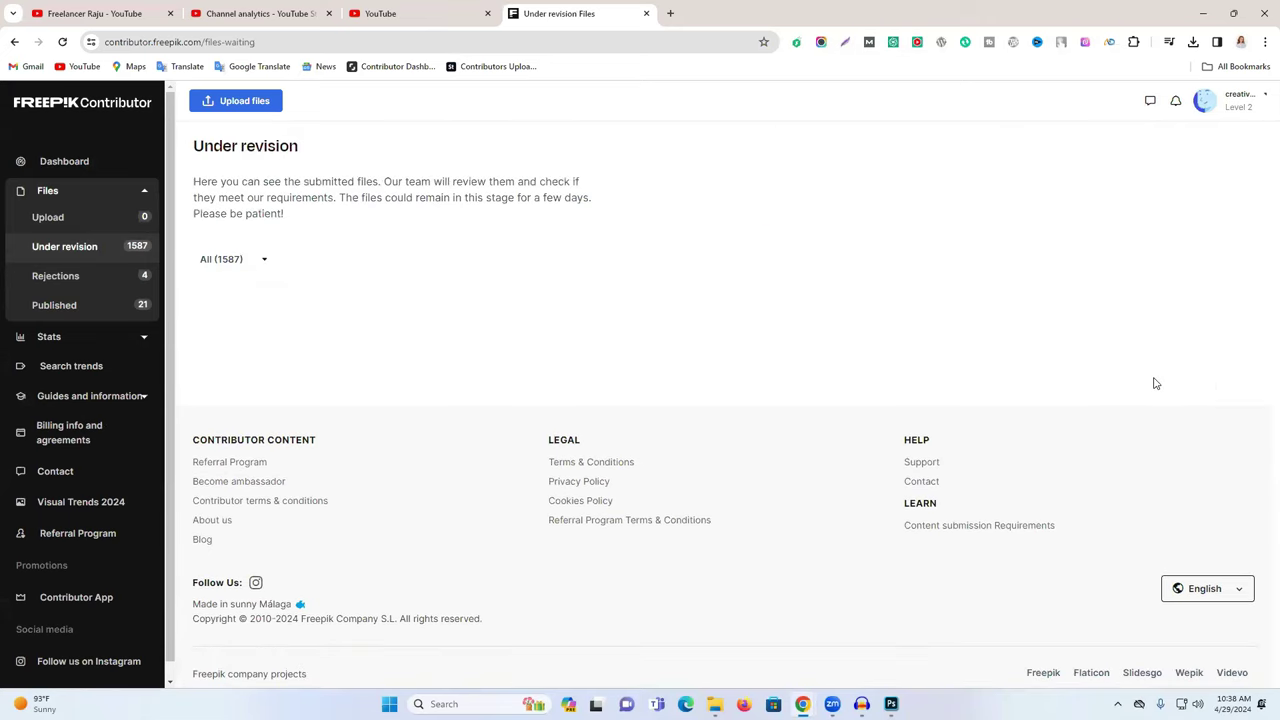
scroll(451, 394, "down", 10)
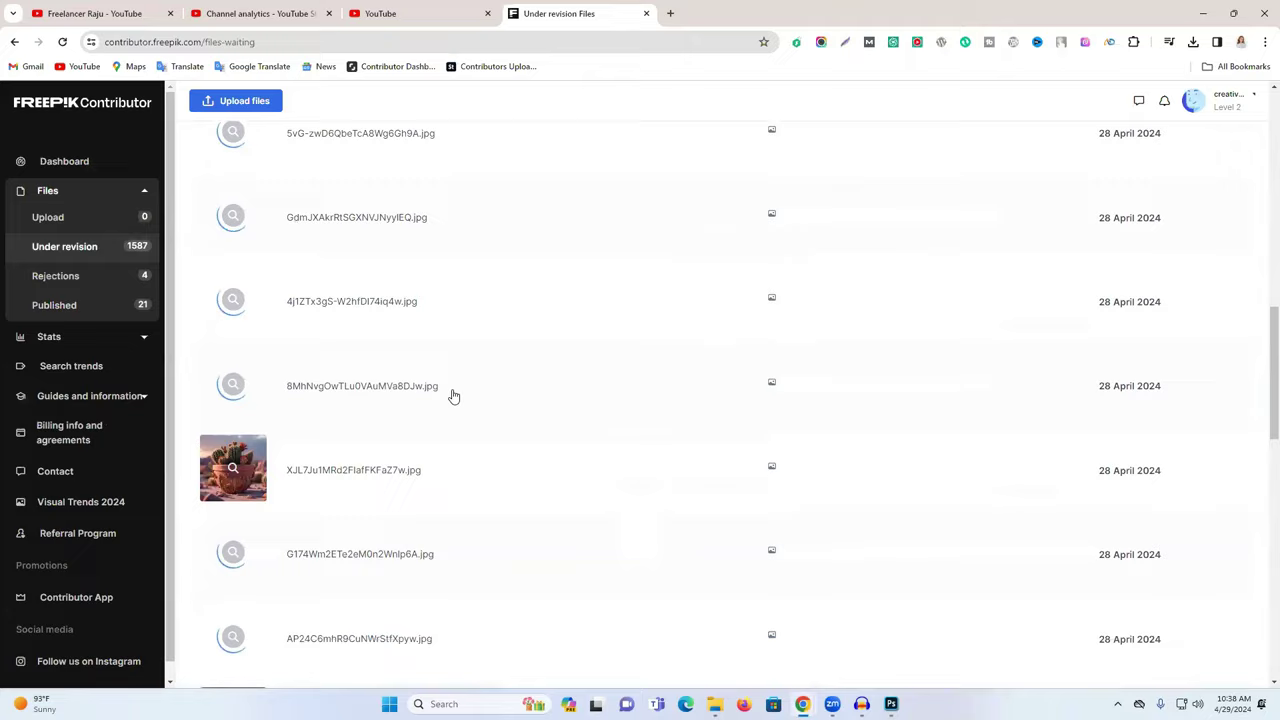
left_click_drag(1192, 383, 1153, 385)
key("Return")
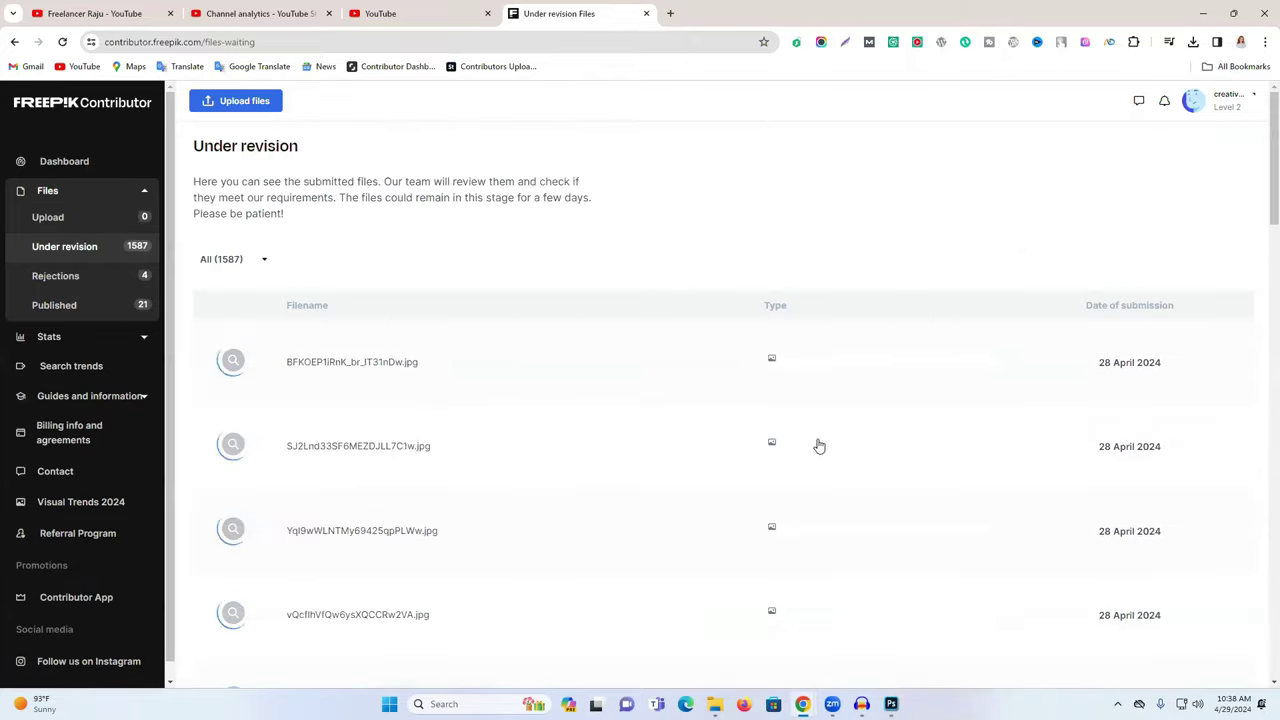
scroll(414, 443, "down", 5)
scroll(420, 444, "down", 10)
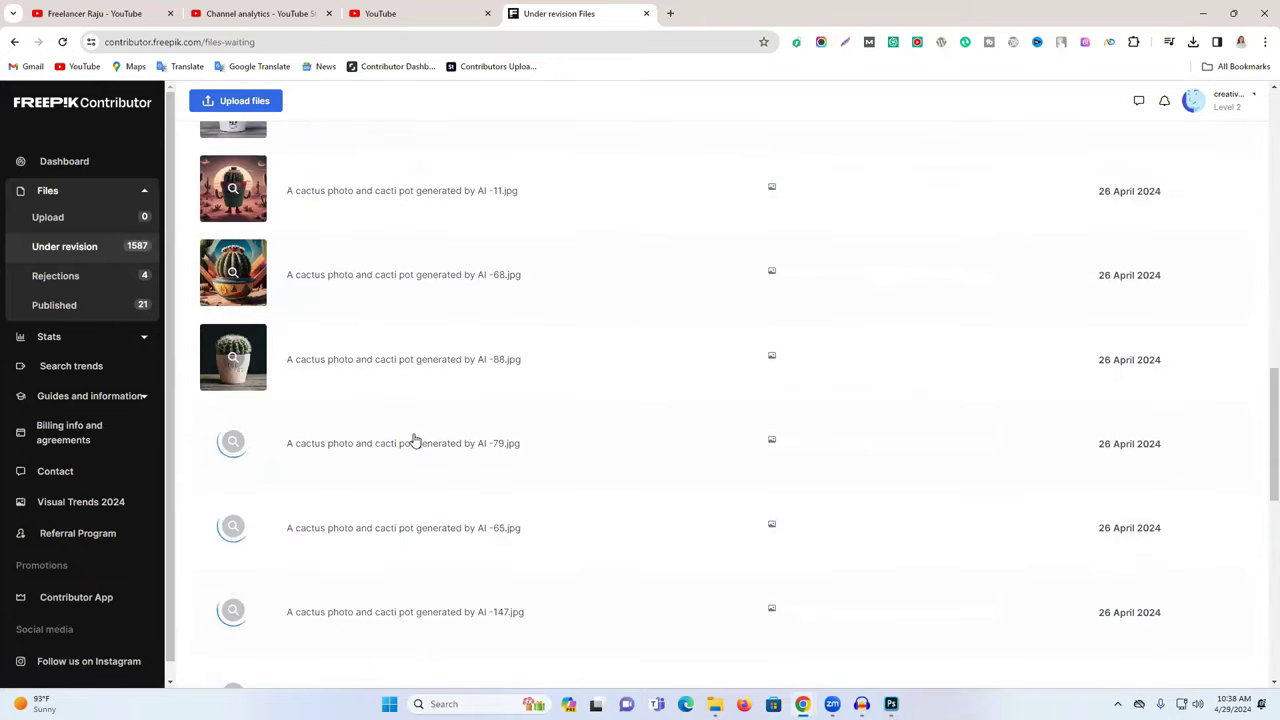
left_click_drag(287, 449, 489, 448)
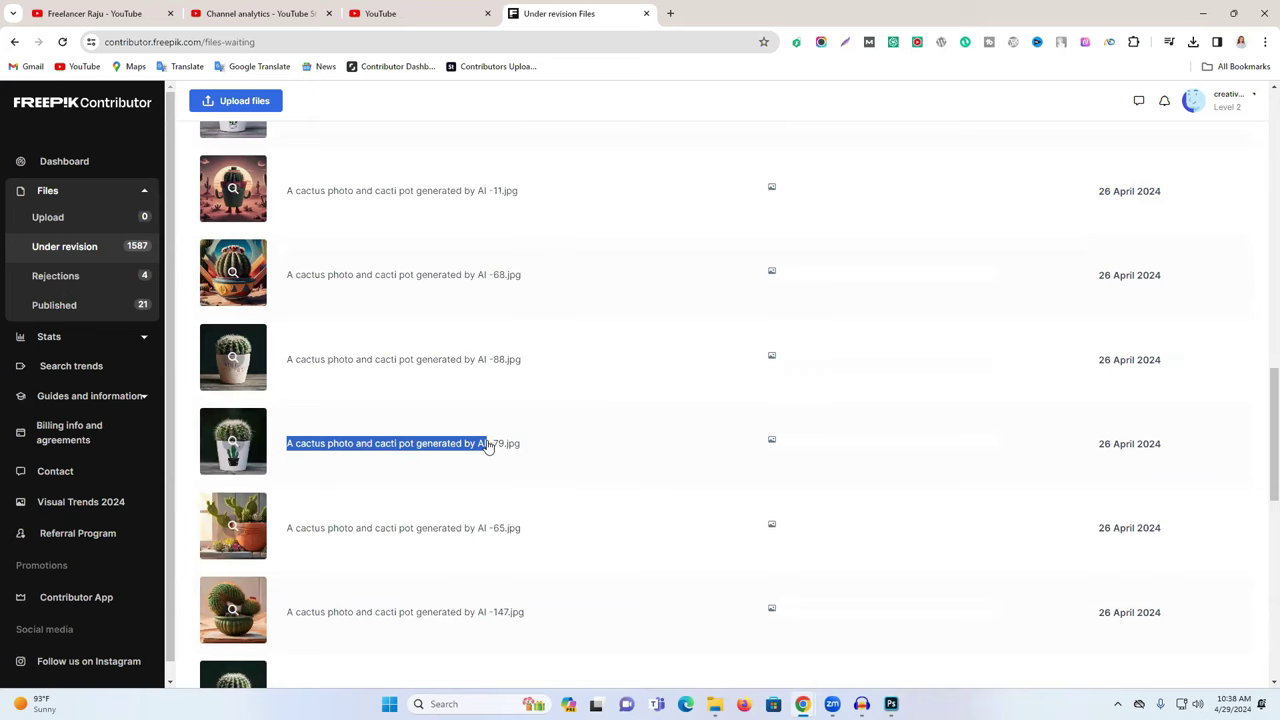
Back in Photoshop, save the optimized JPEG to Downloads under the creator's first name and close the document without saving changes
key("alt+Tab")
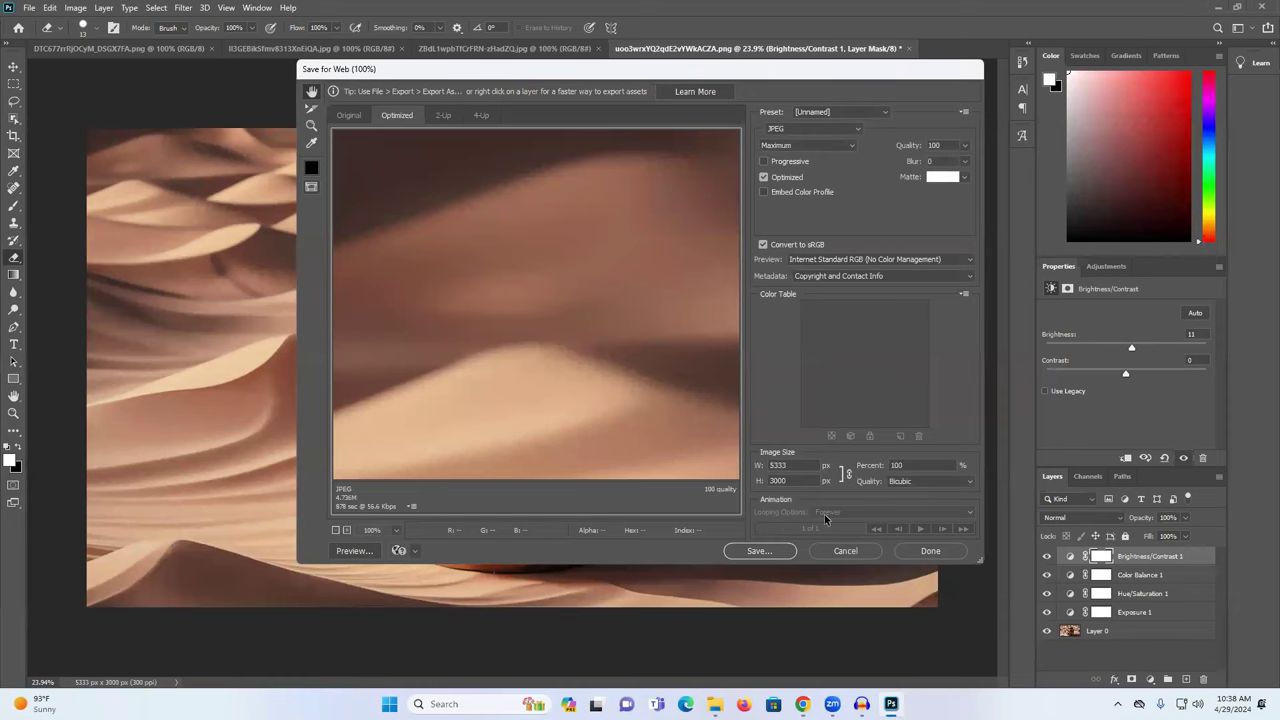
left_click(766, 551)
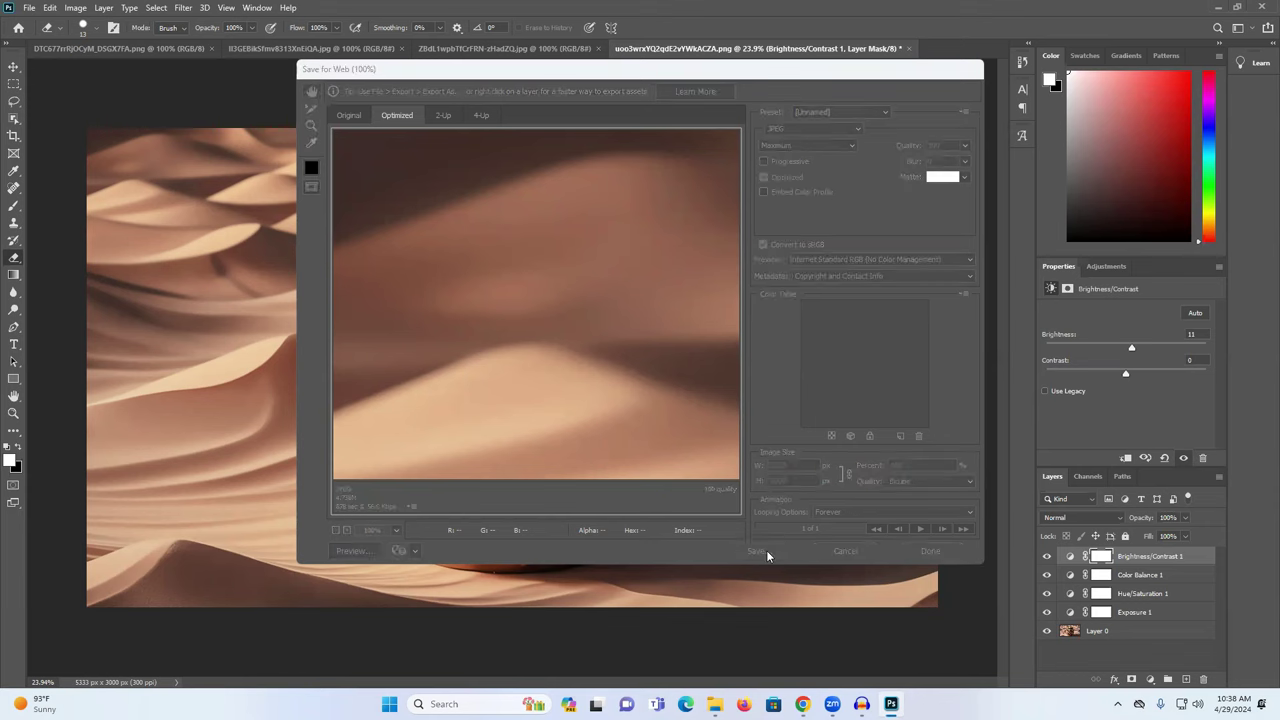
key("BackSpace")
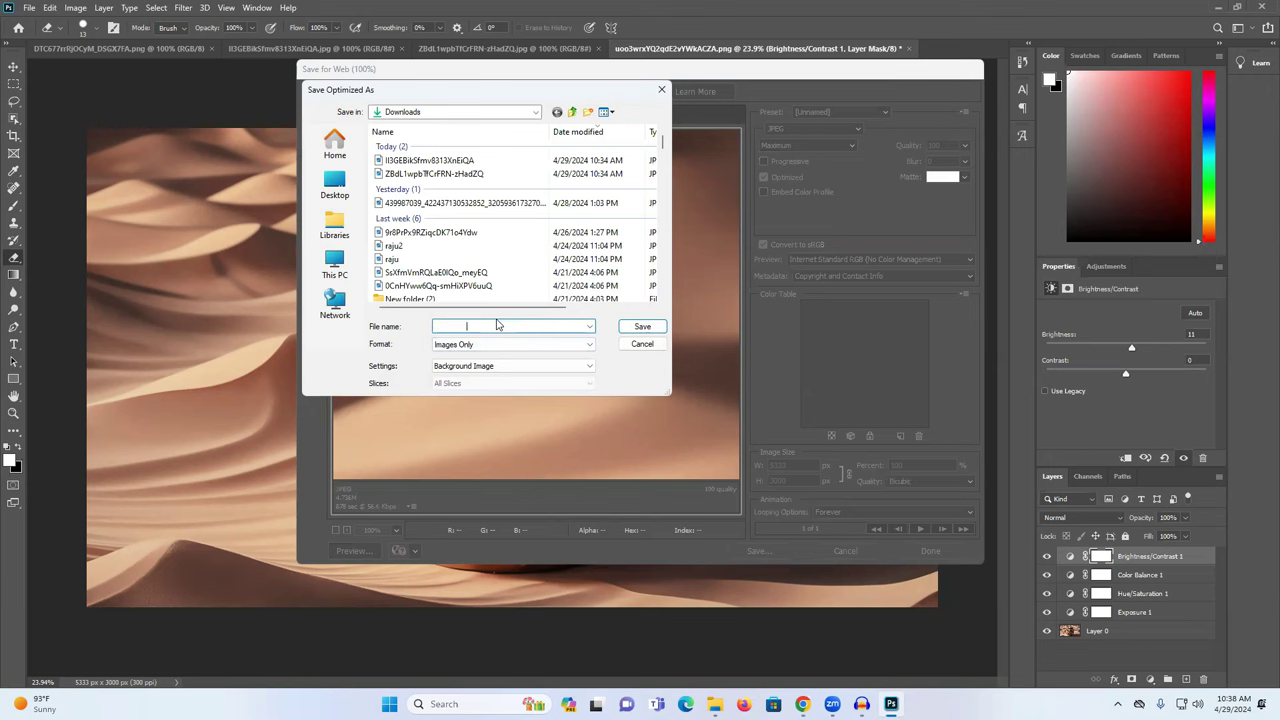
type("raju")
left_click(642, 326)
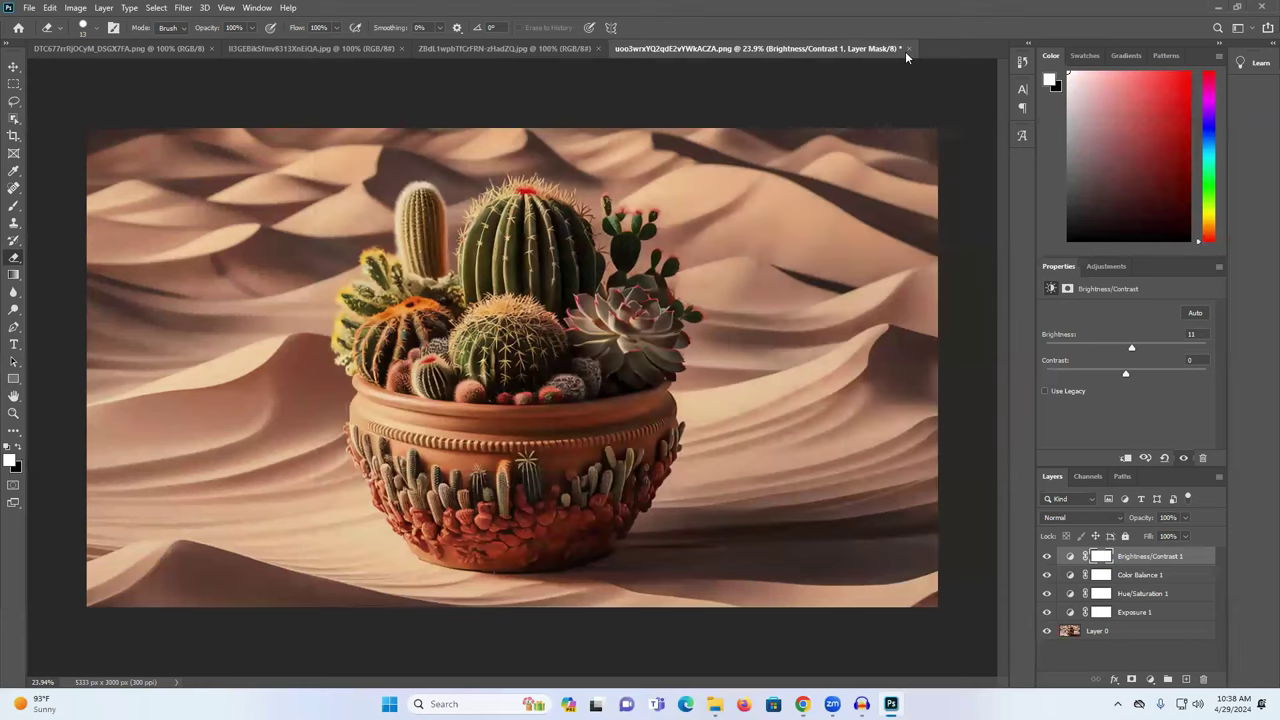
left_click(908, 48)
left_click(630, 262)
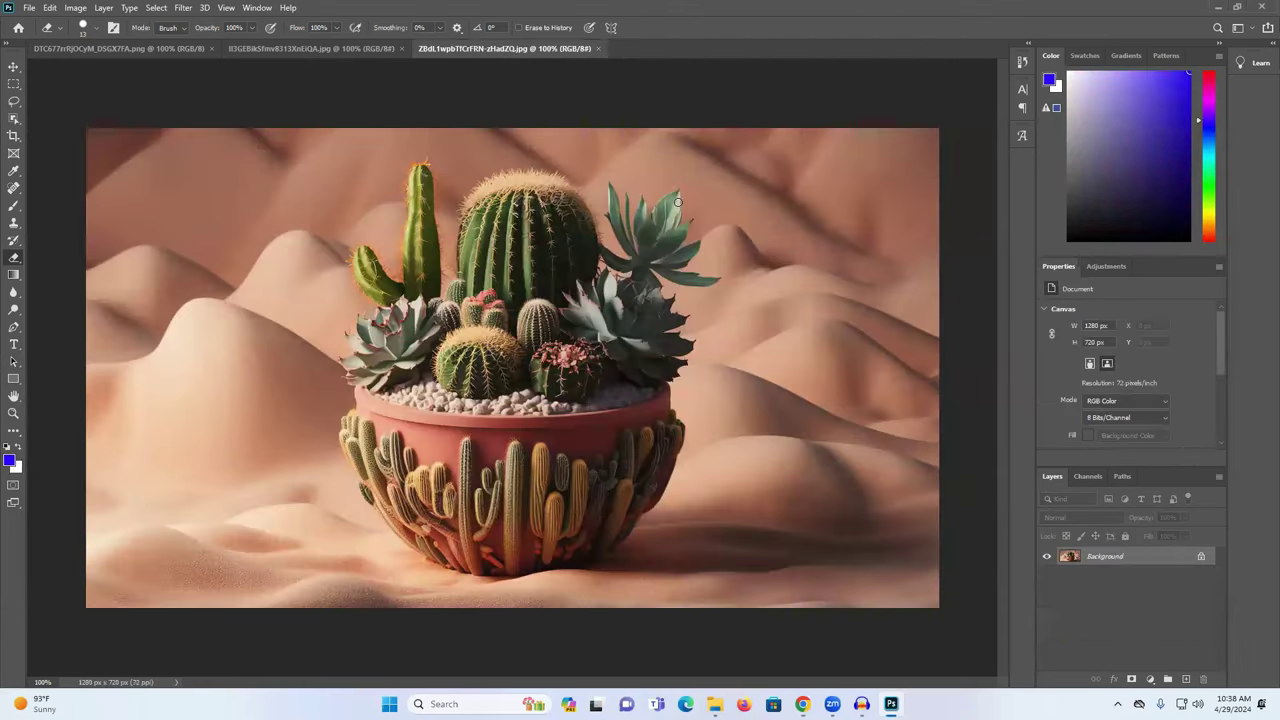
Unlock the next image's Background layer and resize it to 5333 × 3000 pixels at 300 pixels/inch with Preserve Details (enlargement)
left_click(1202, 557)
left_click(1150, 679)
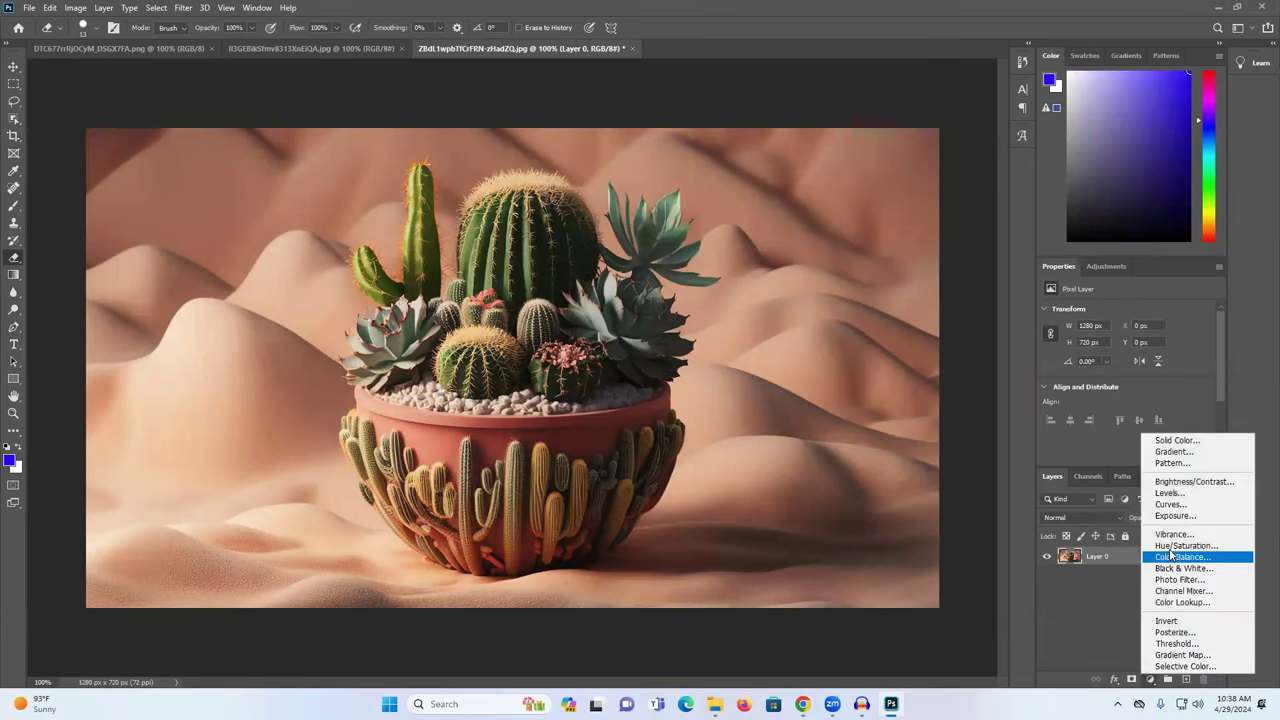
left_click(771, 434)
left_click(75, 7)
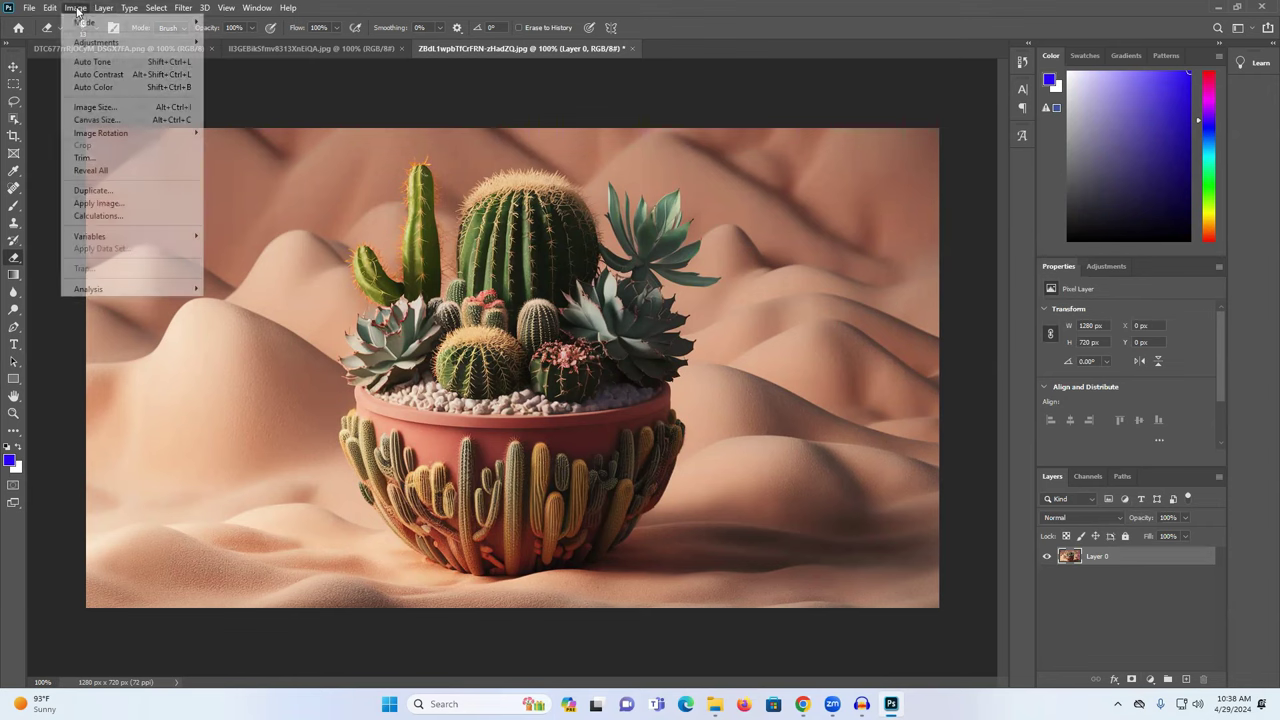
left_click(128, 110)
double_click(720, 259)
type("300")
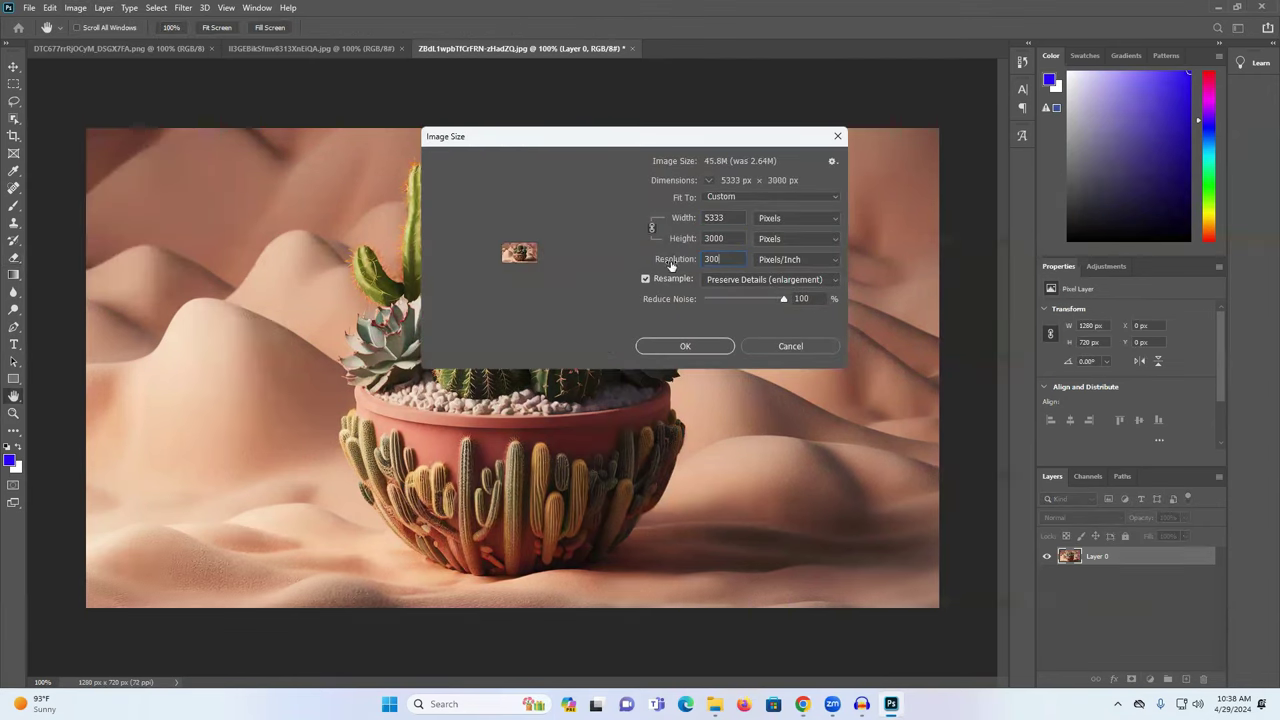
left_click(704, 343)
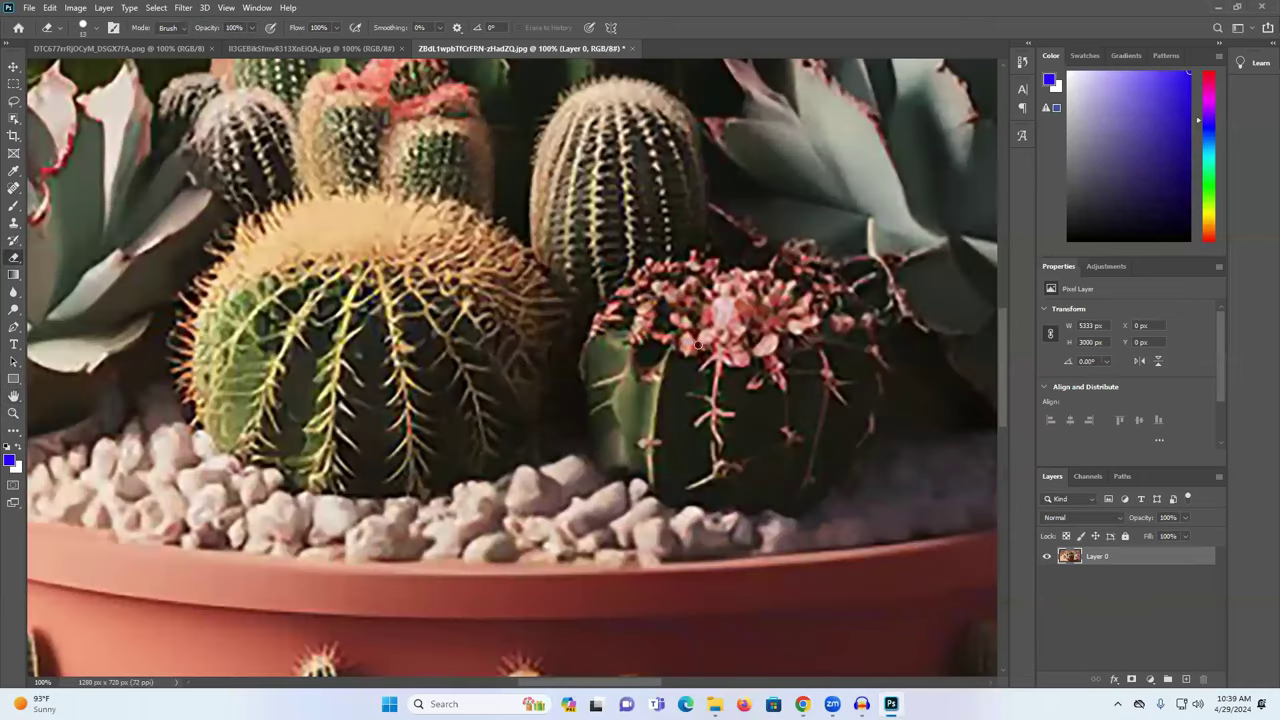
Export the enlarged image for web as a quality 100 JPEG named hhh and close the document without saving changes
left_click(29, 7)
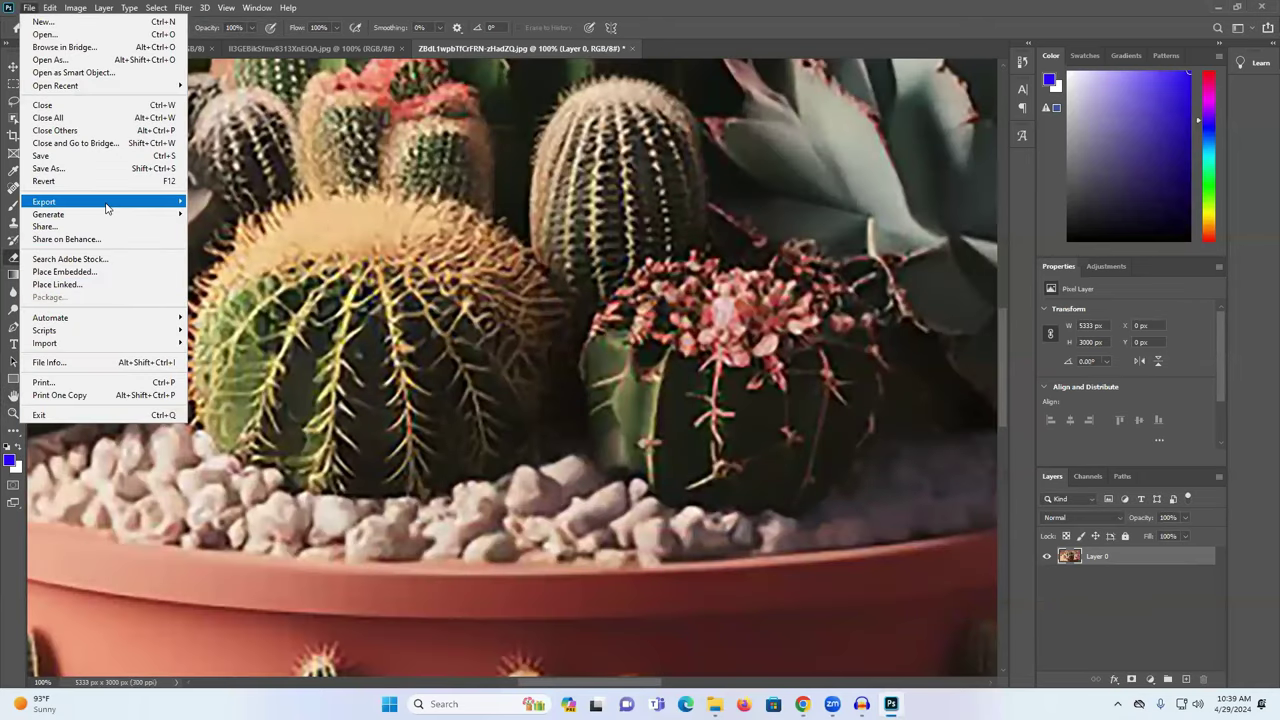
mouse_move(106, 207)
left_click(229, 254)
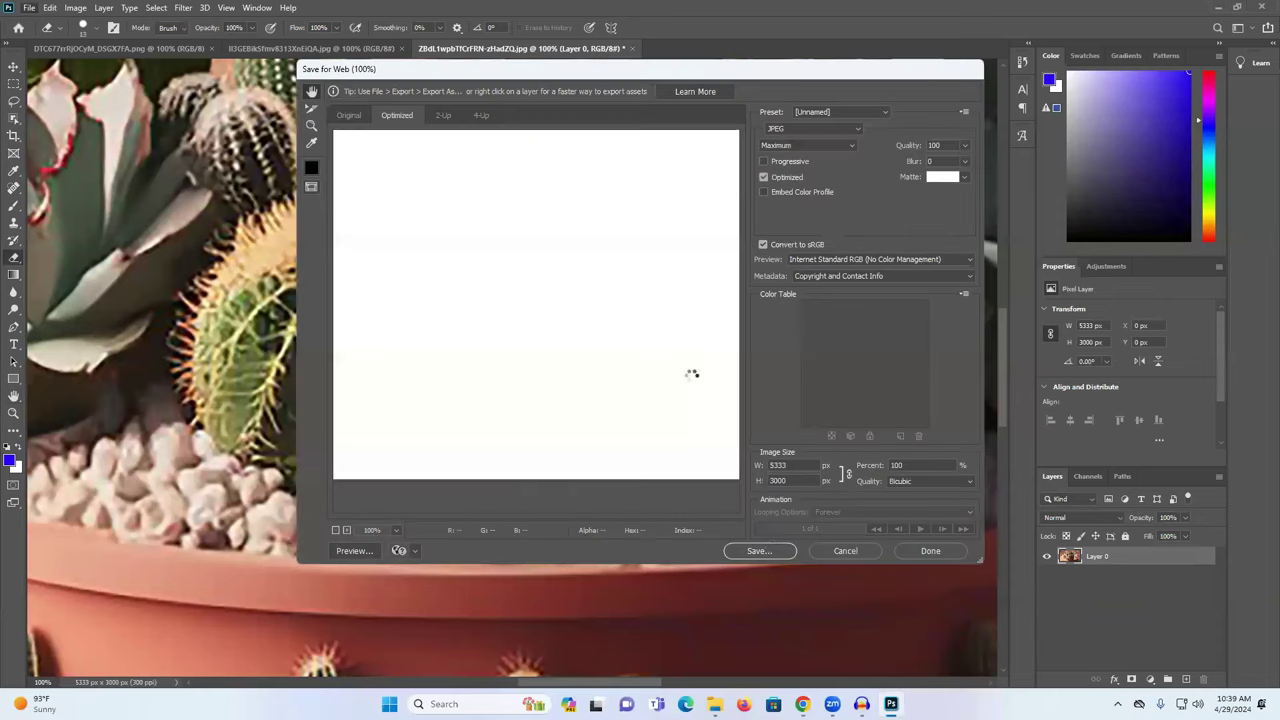
left_click(758, 551)
type("hhh")
left_click(632, 326)
left_click(716, 342)
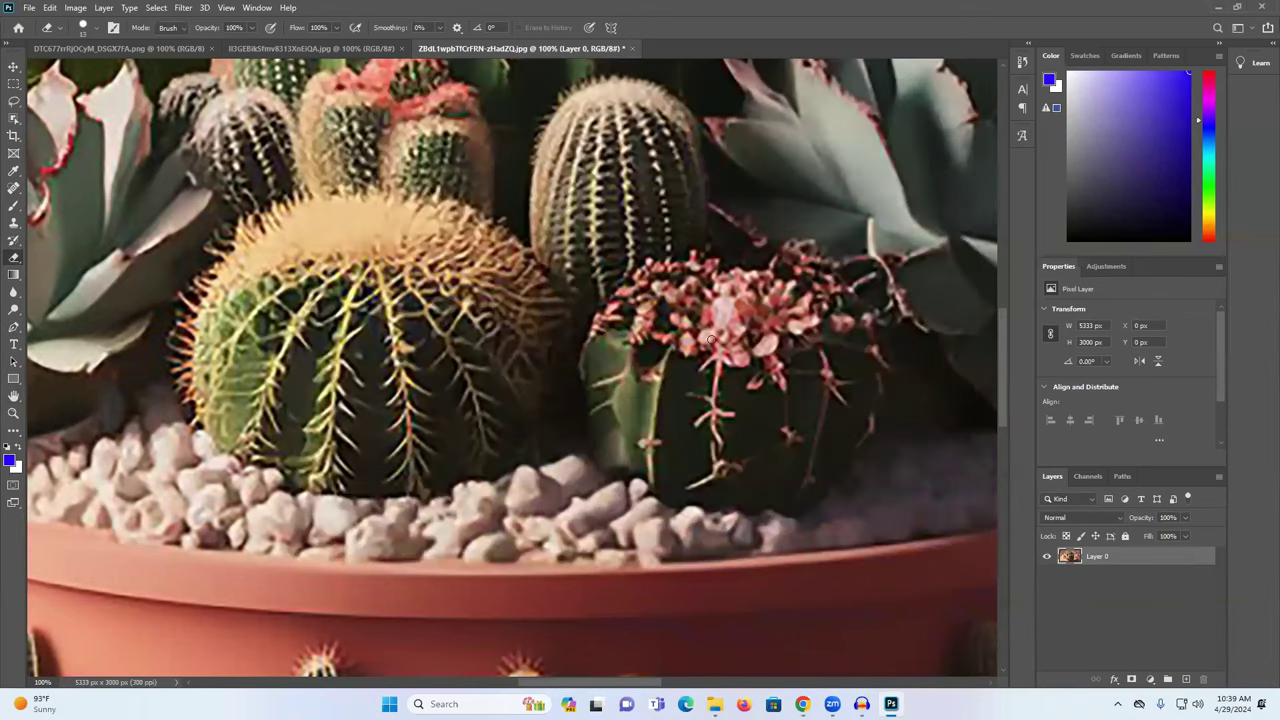
left_click(633, 47)
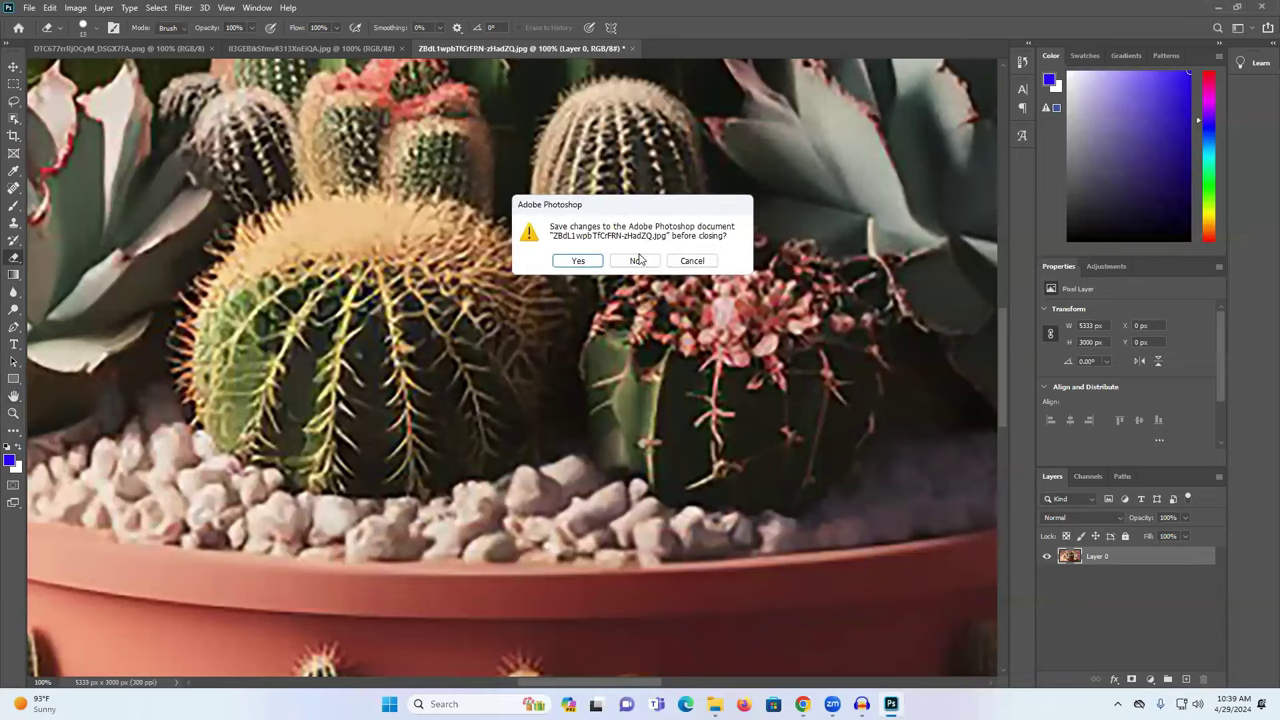
left_click(634, 260)
Resize the next open cactus image to 5333 × 3000 pixels at a resolution of 300 pixels/inch
left_click(29, 7)
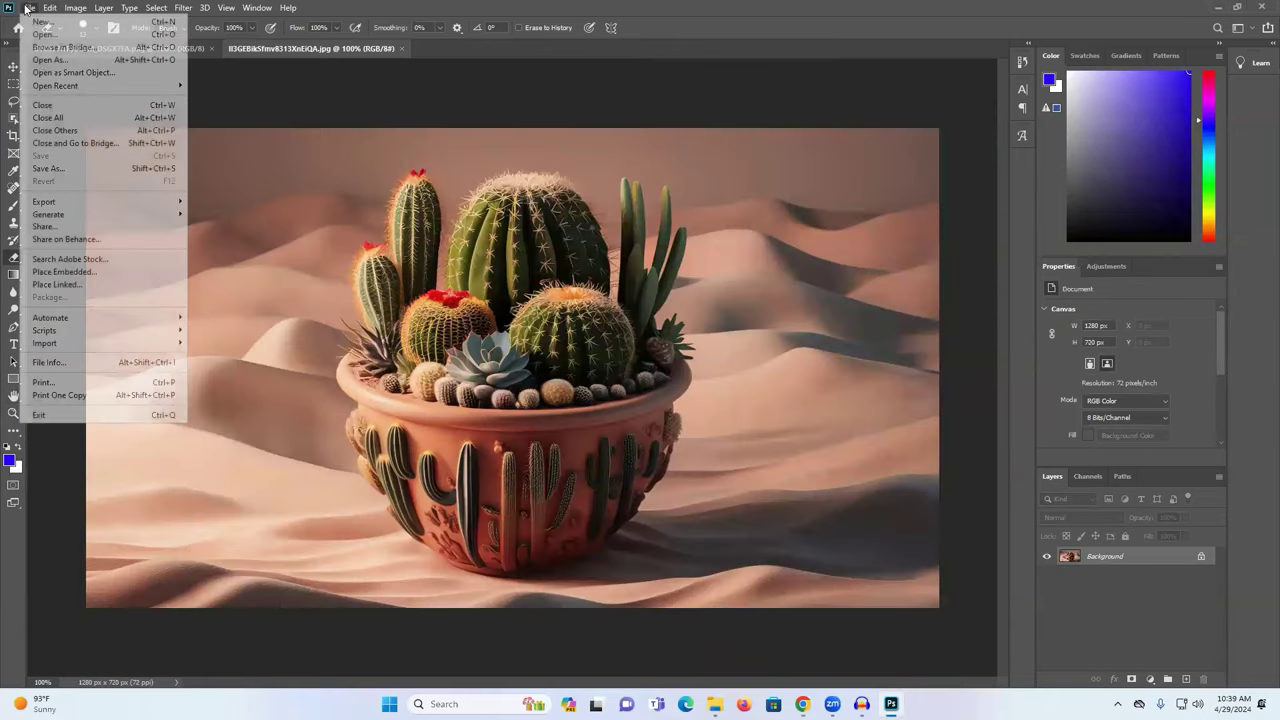
mouse_move(91, 203)
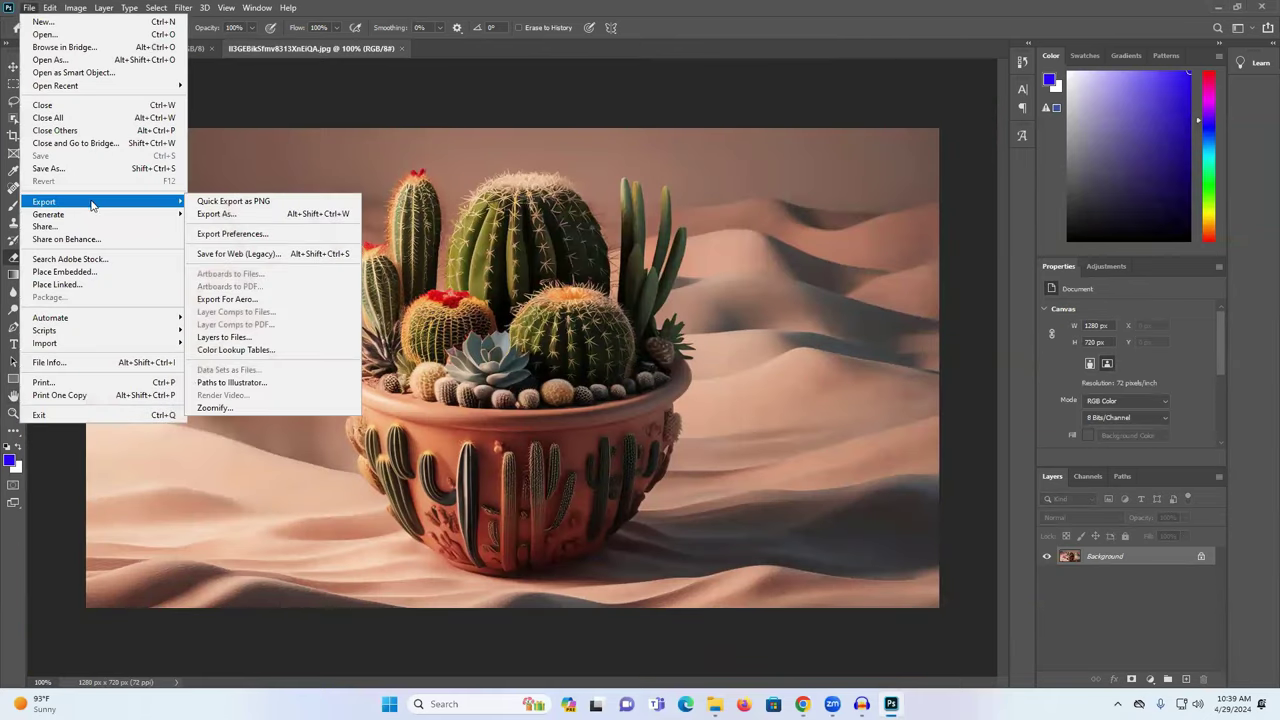
left_click(77, 7)
left_click(77, 7)
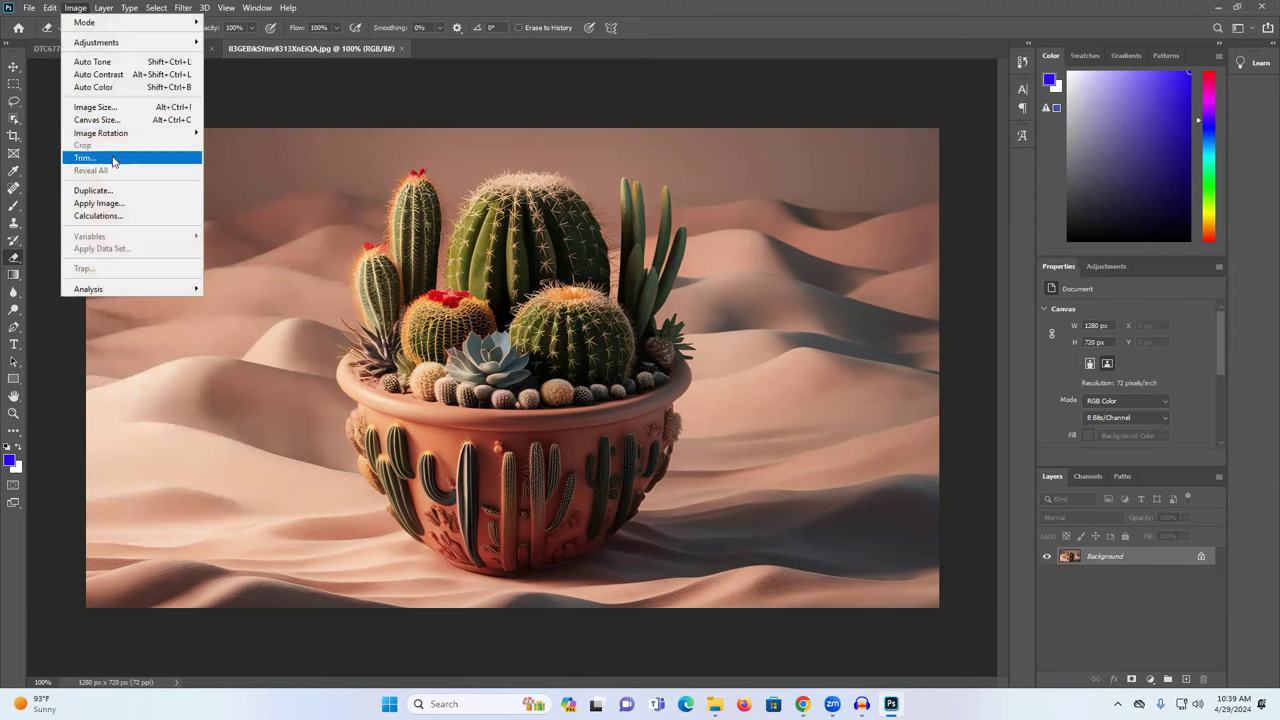
left_click(90, 105)
type("300")
left_click(685, 346)
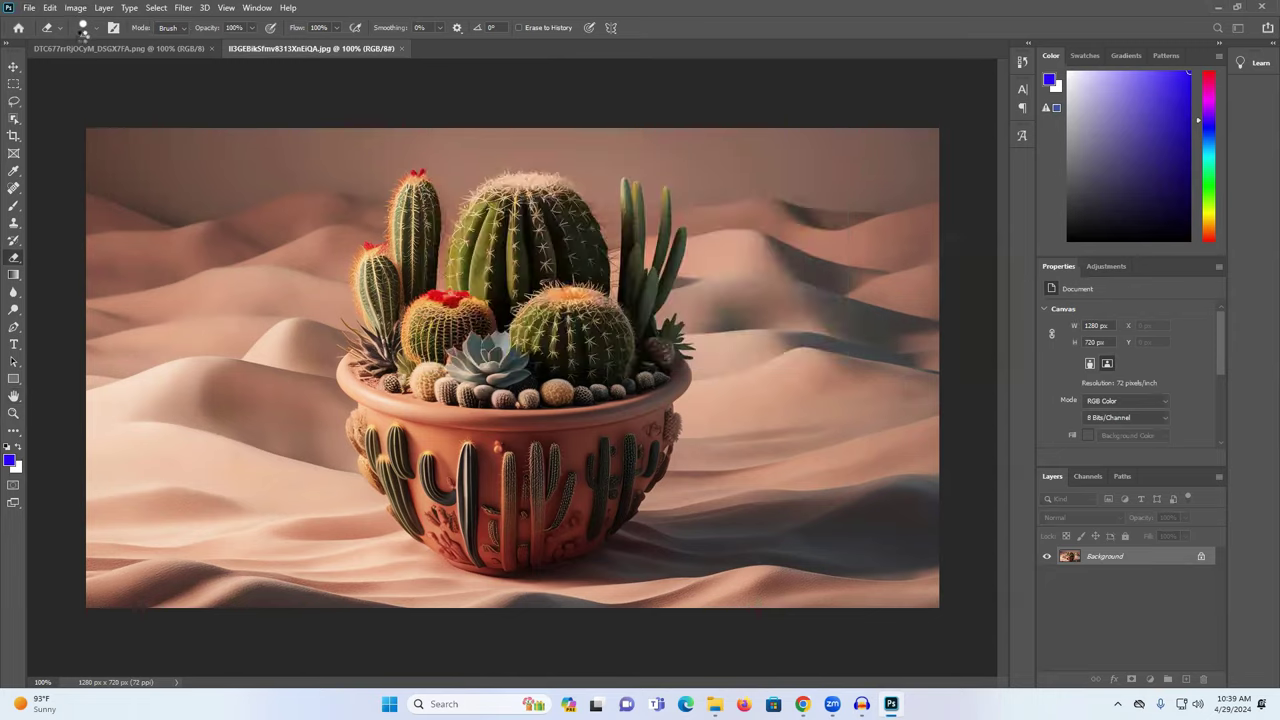
Export the enlarged image for web as a quality 100 JPEG named hhhghggfg in Downloads and close the document without saving changes
left_click(31, 9)
mouse_move(73, 207)
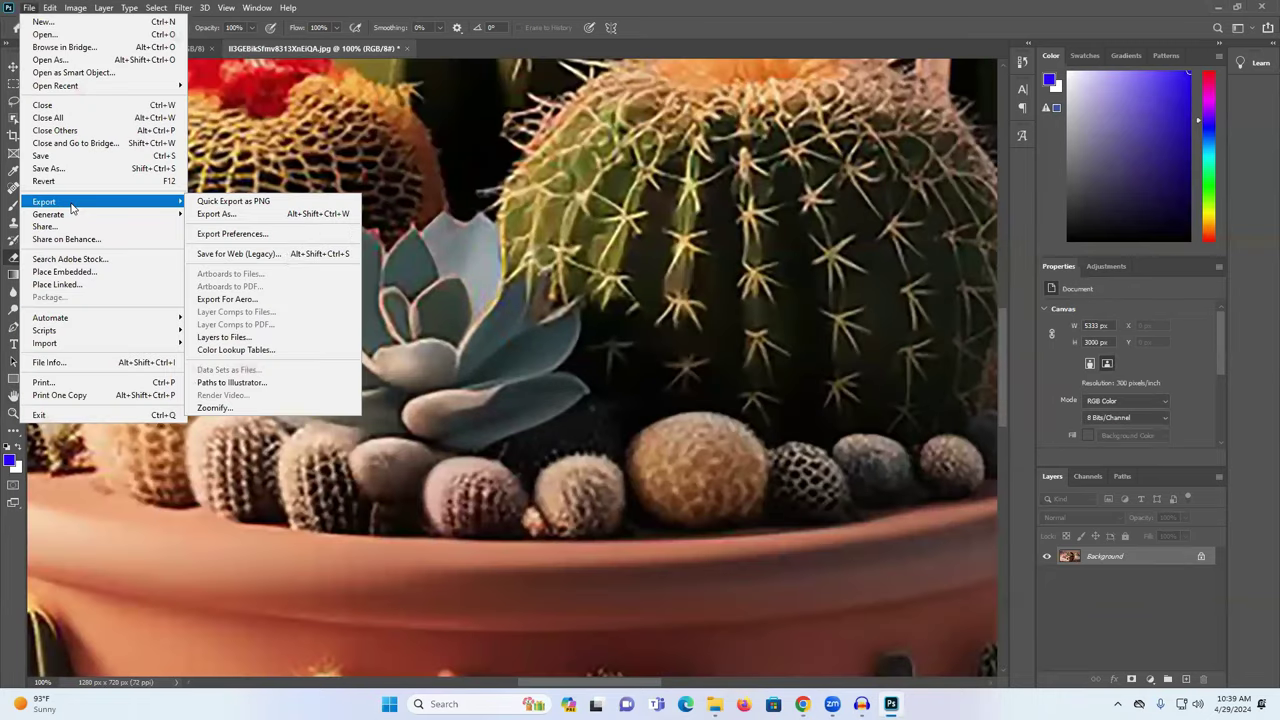
left_click(284, 254)
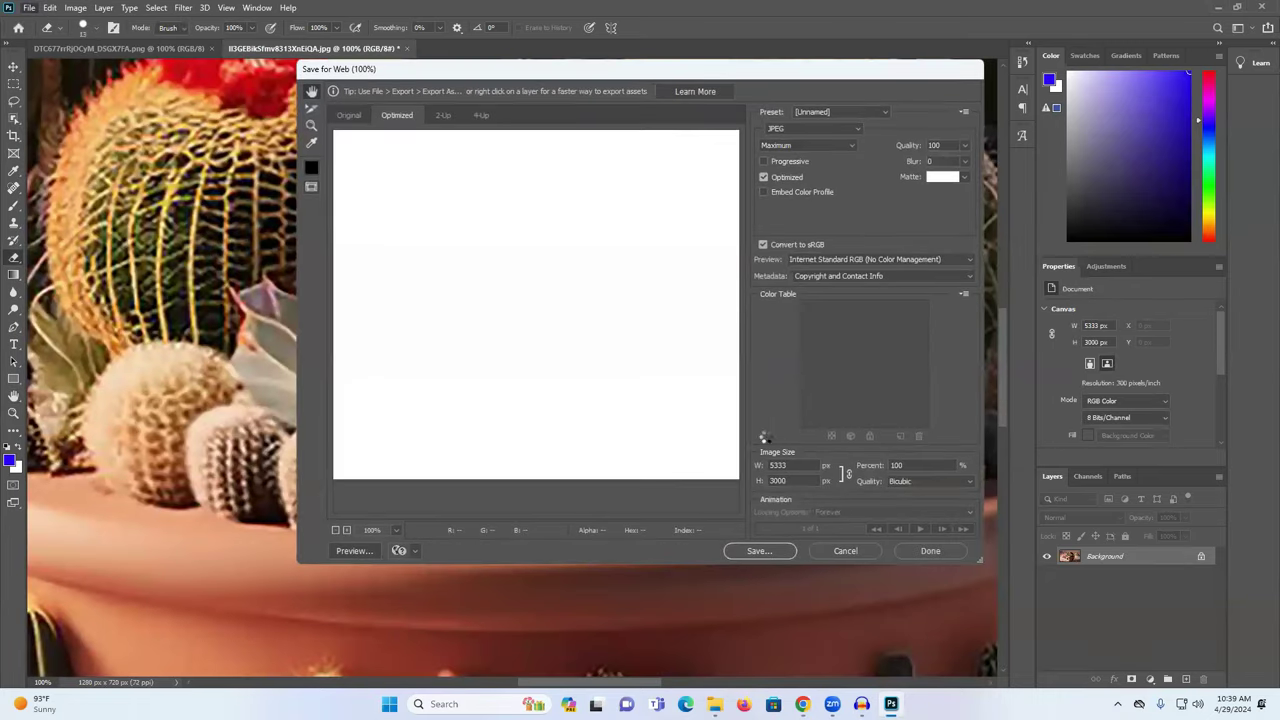
left_click(761, 555)
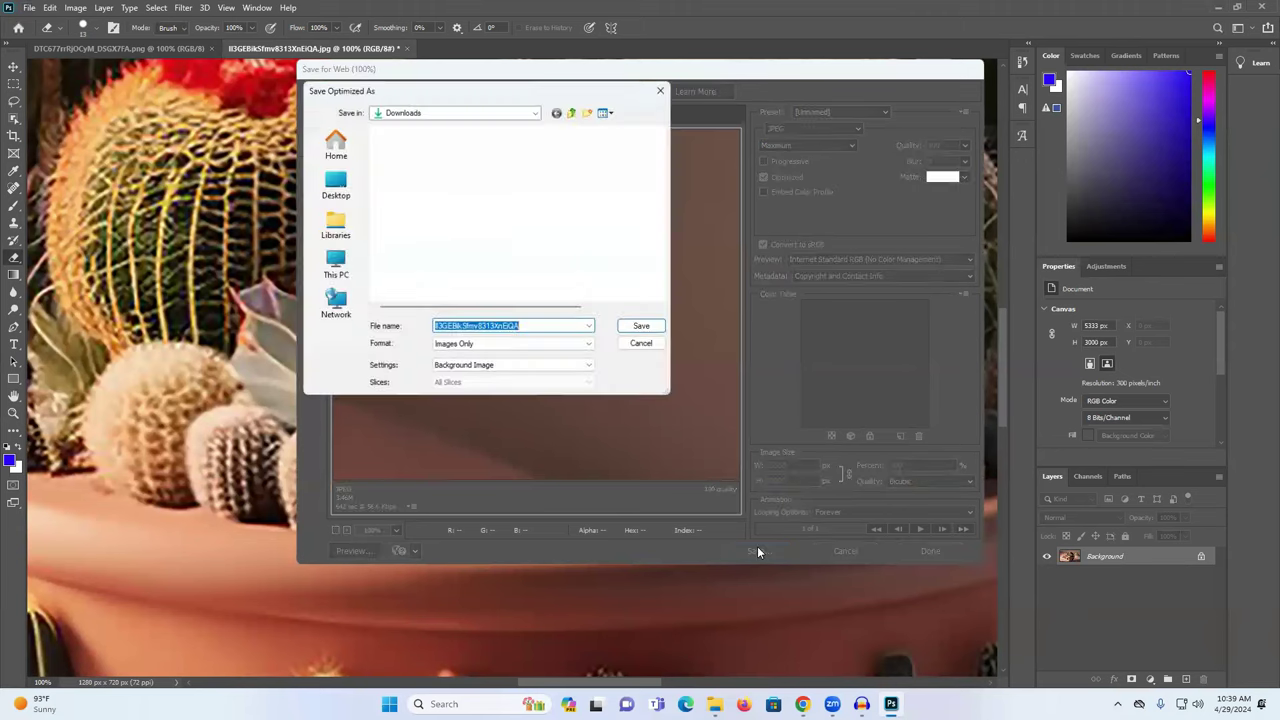
type("hhhghggfg")
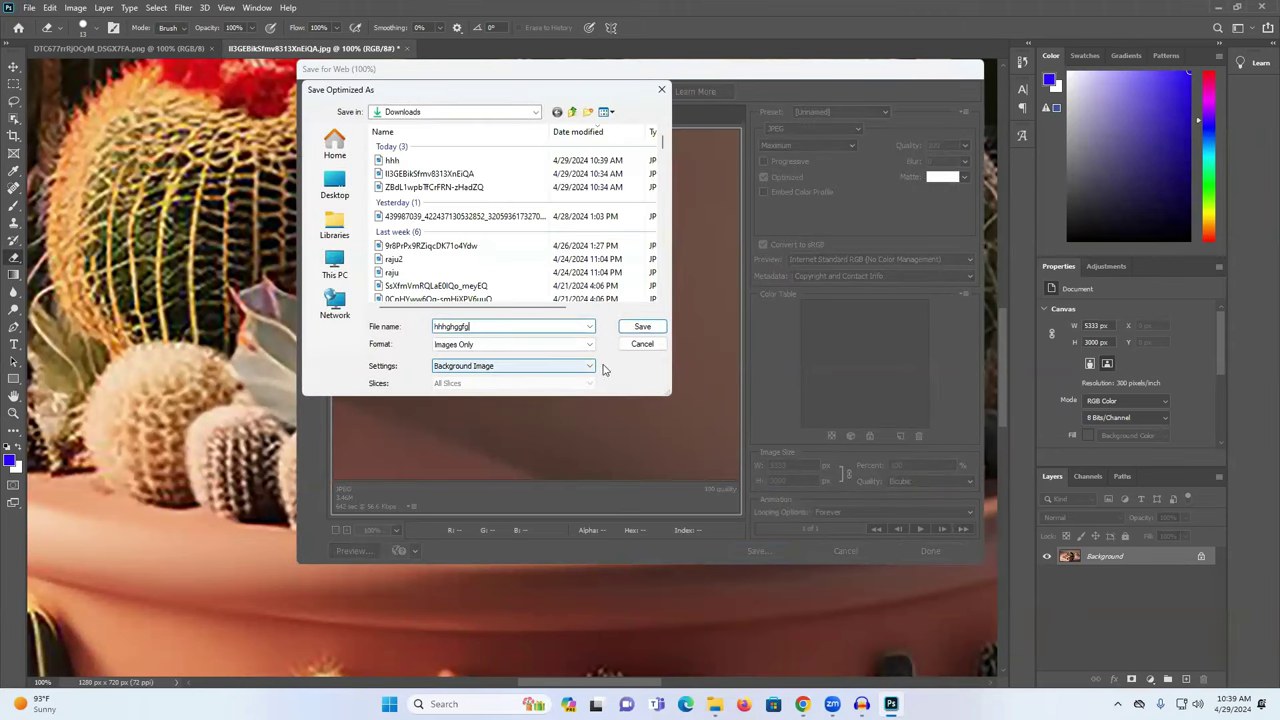
left_click(640, 327)
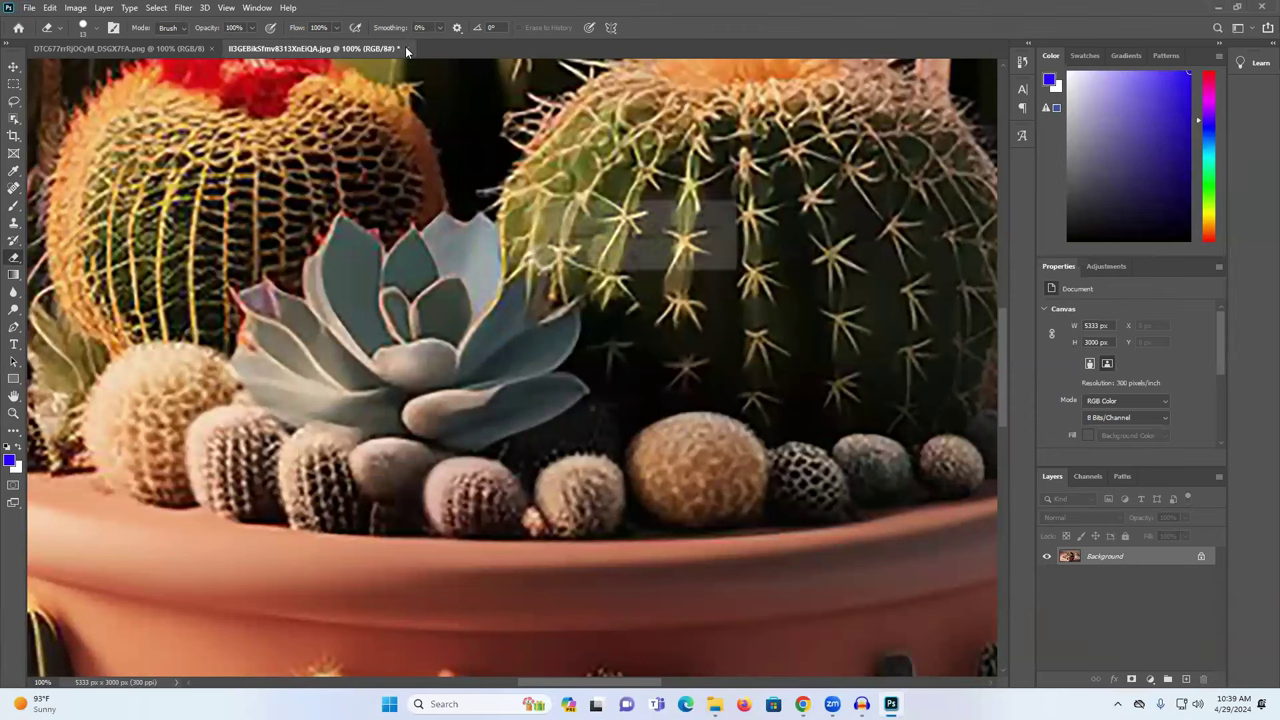
left_click(407, 48)
left_click(636, 262)
Enlarge the remaining PNG cactus image to 5333 × 3000 pixels at 300 pixels/inch with Preserve Details (enlargement)
left_click(88, 8)
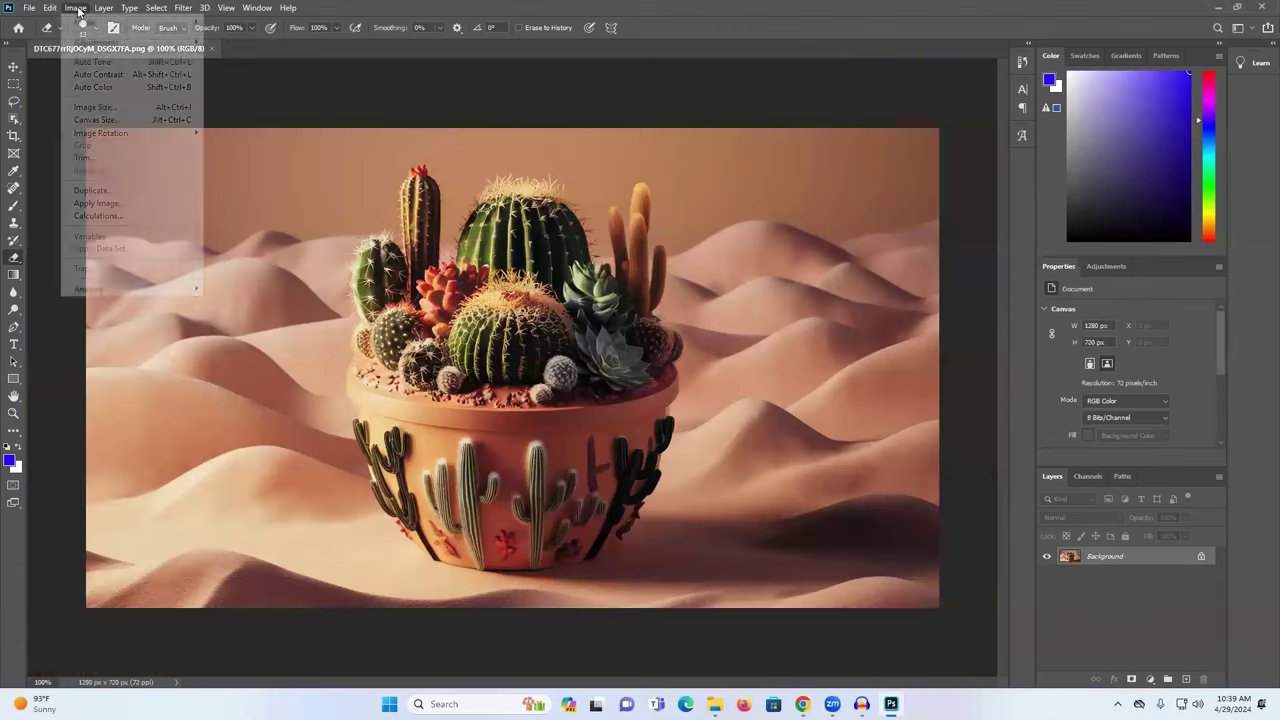
left_click(95, 106)
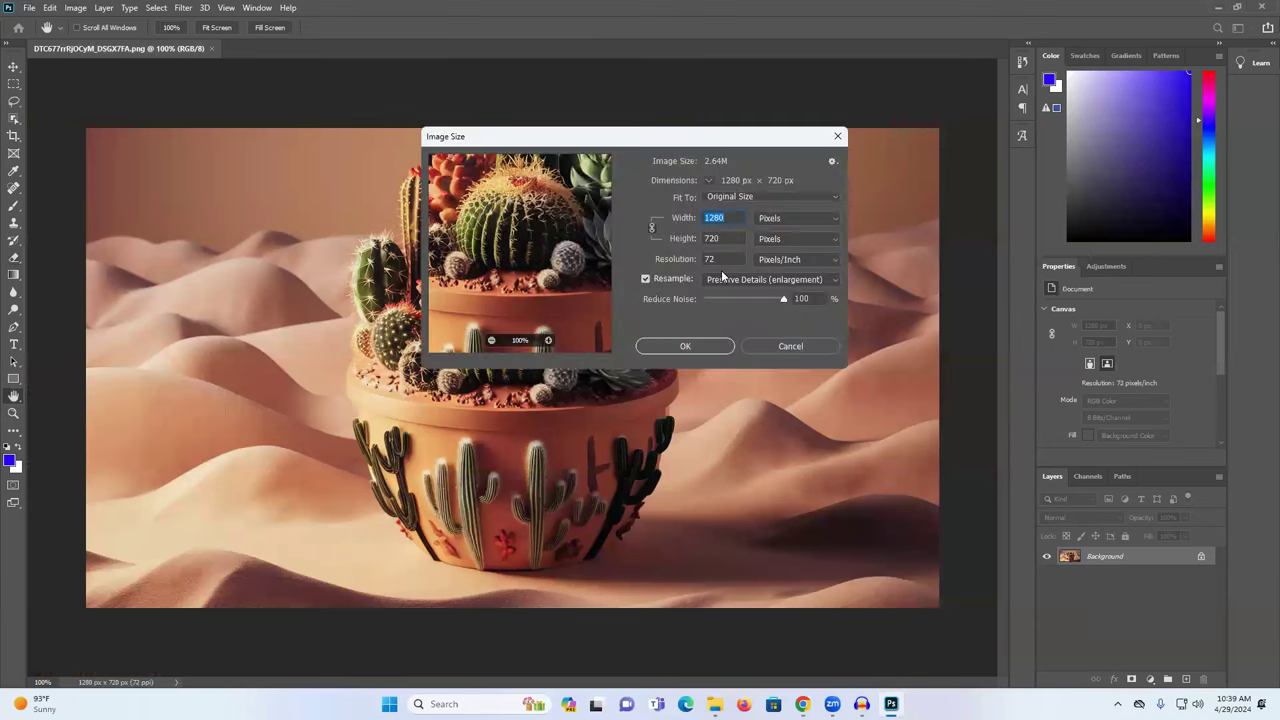
type("300")
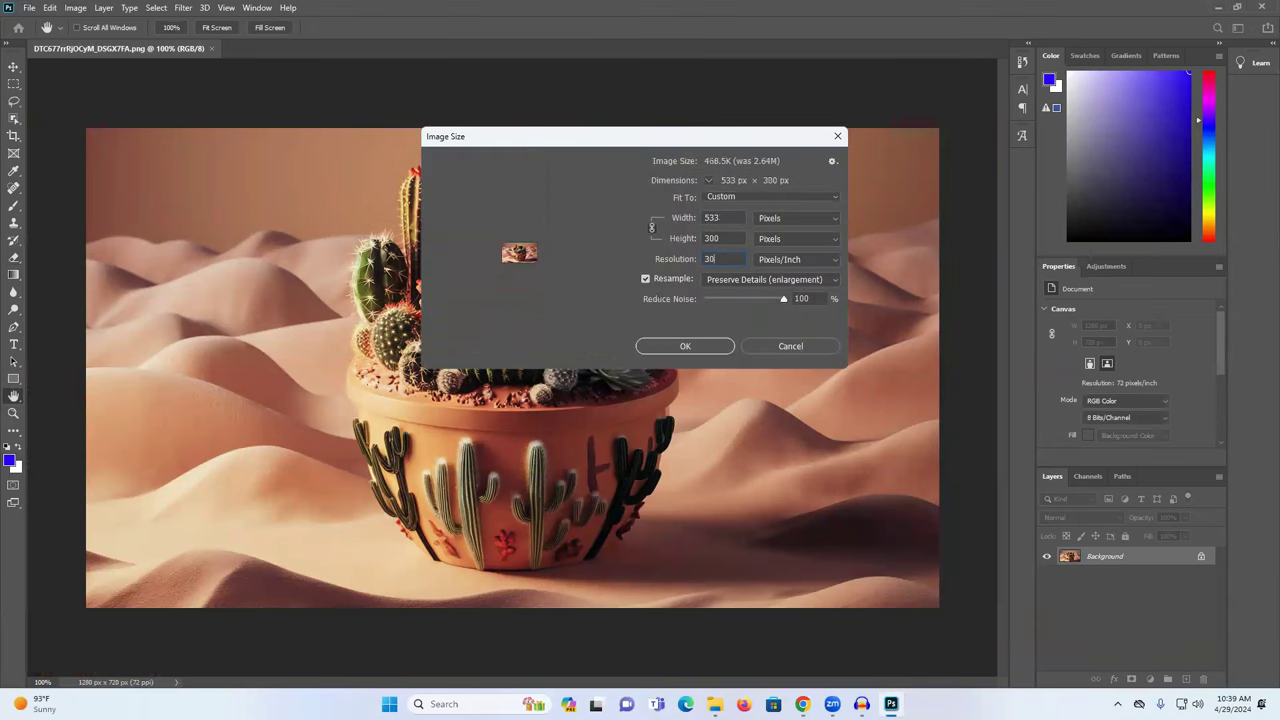
left_click(686, 347)
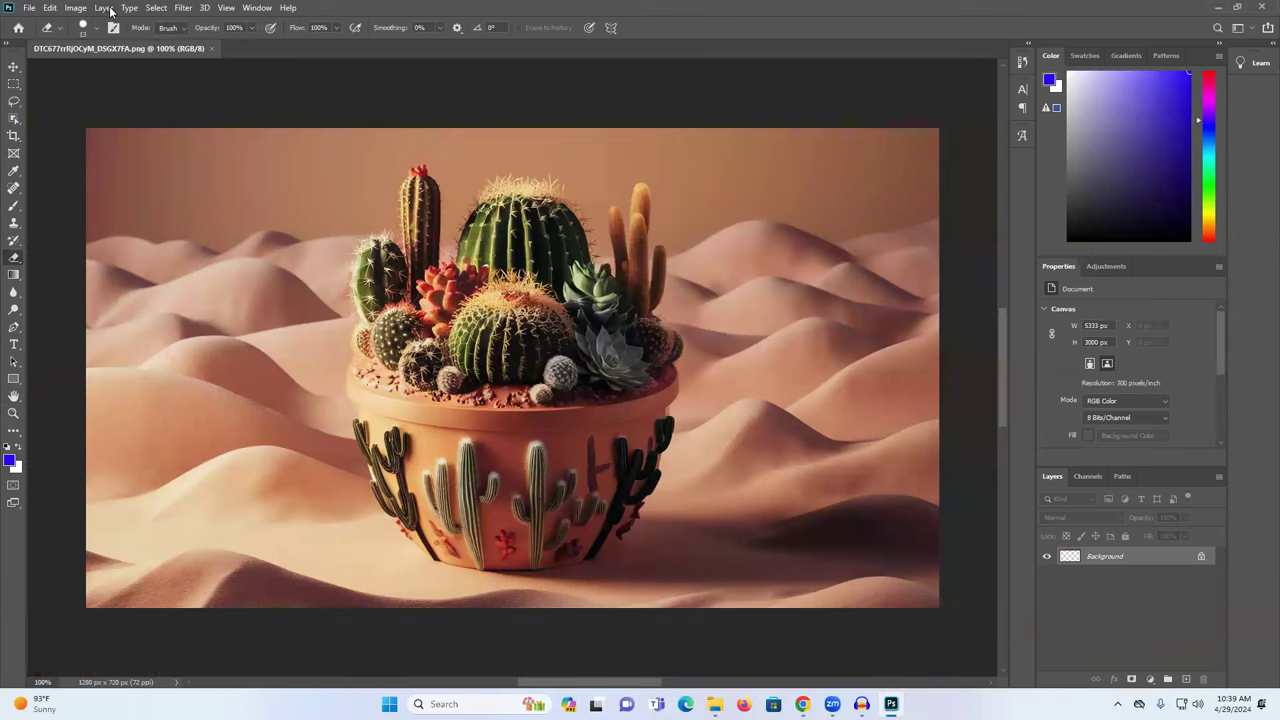
Export the last image for web as a quality 100 JPEG named jjjjj in Downloads and quit Photoshop without saving changes
left_click(30, 8)
mouse_move(85, 203)
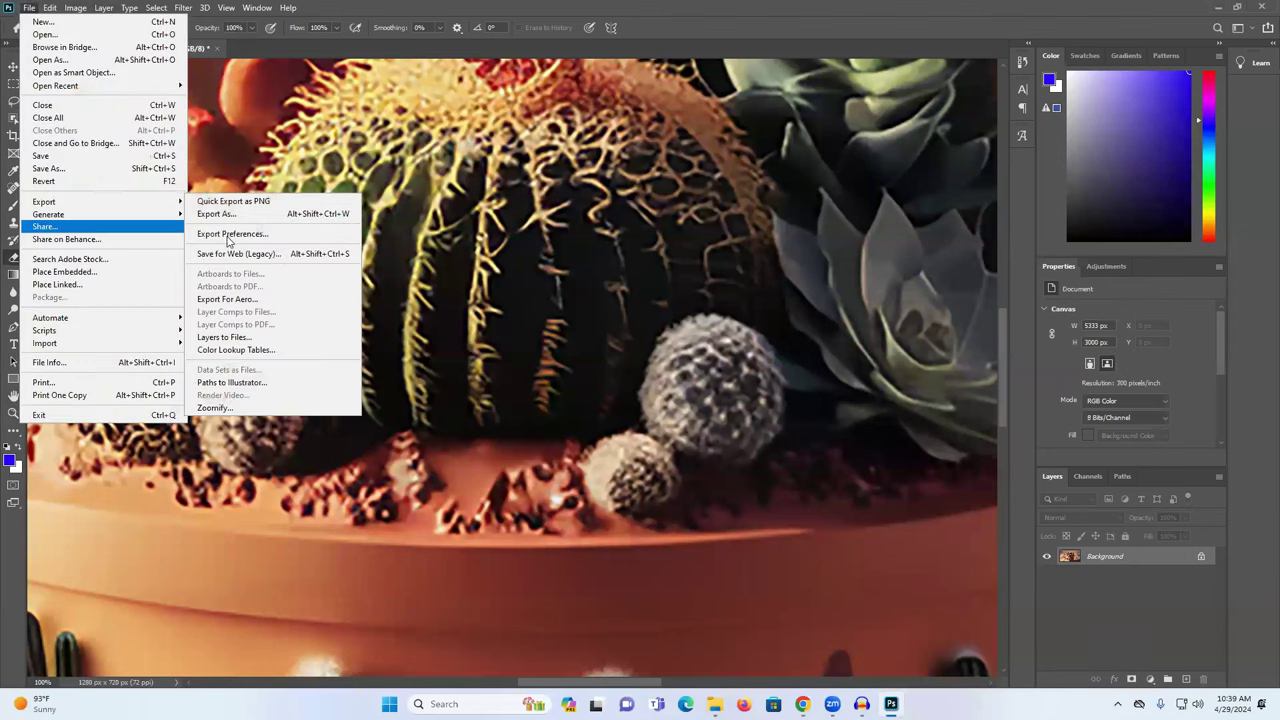
left_click(324, 257)
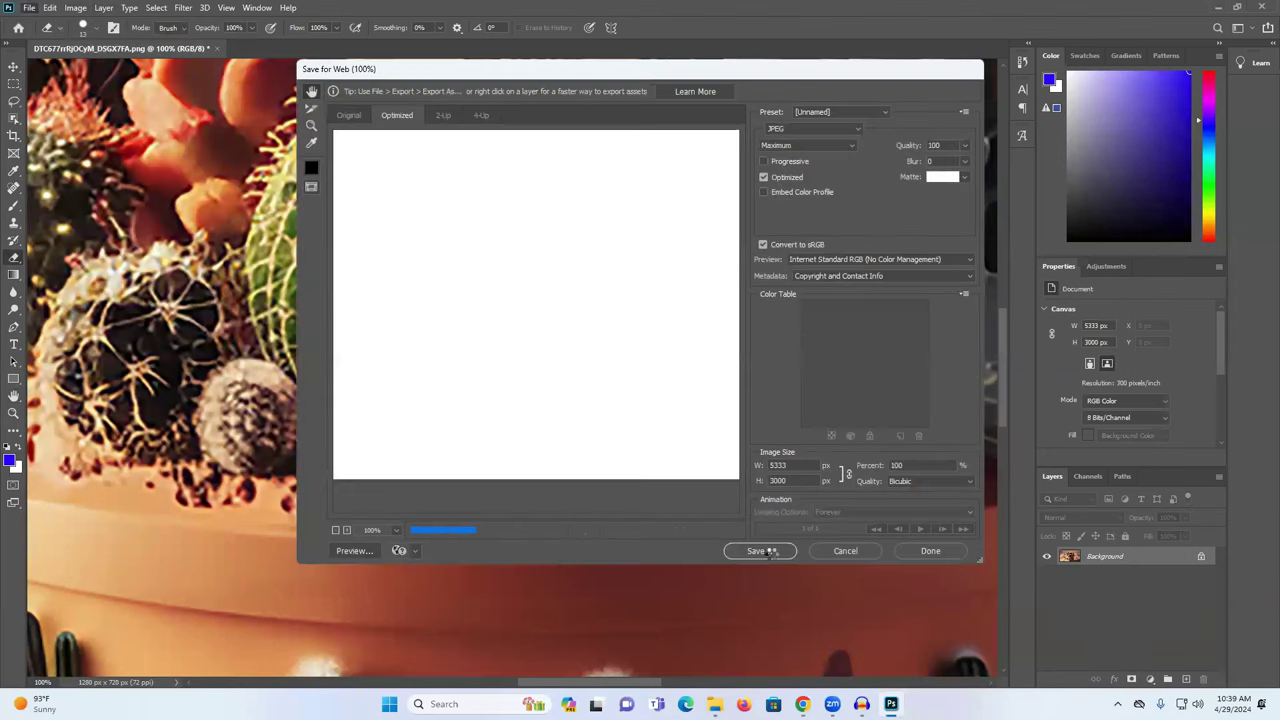
left_click(771, 553)
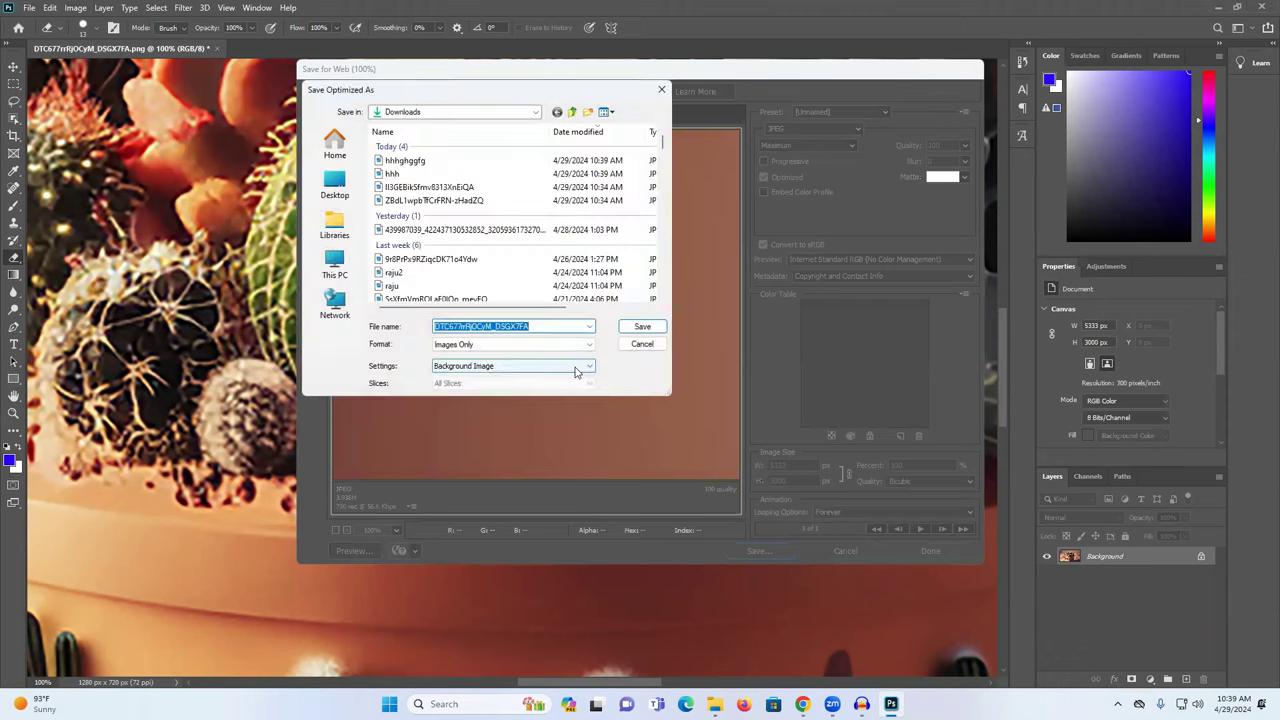
type("j")
left_click(640, 327)
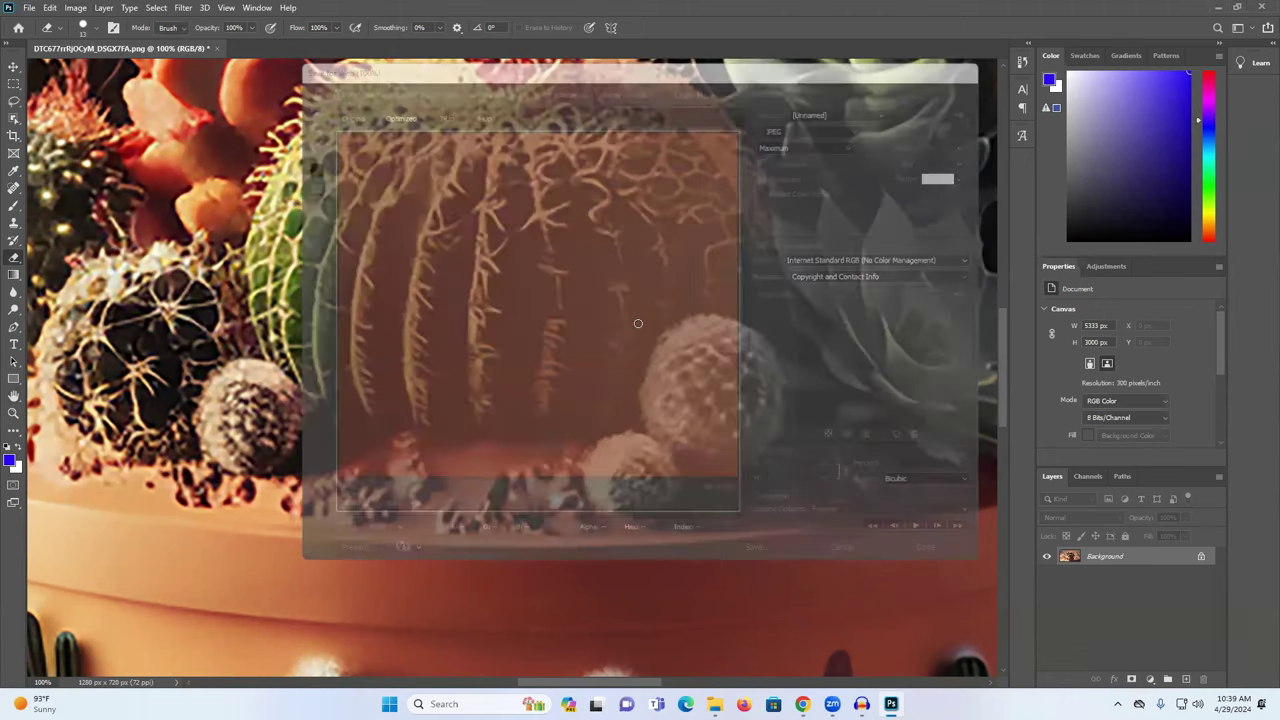
left_click(1265, 7)
left_click(633, 261)
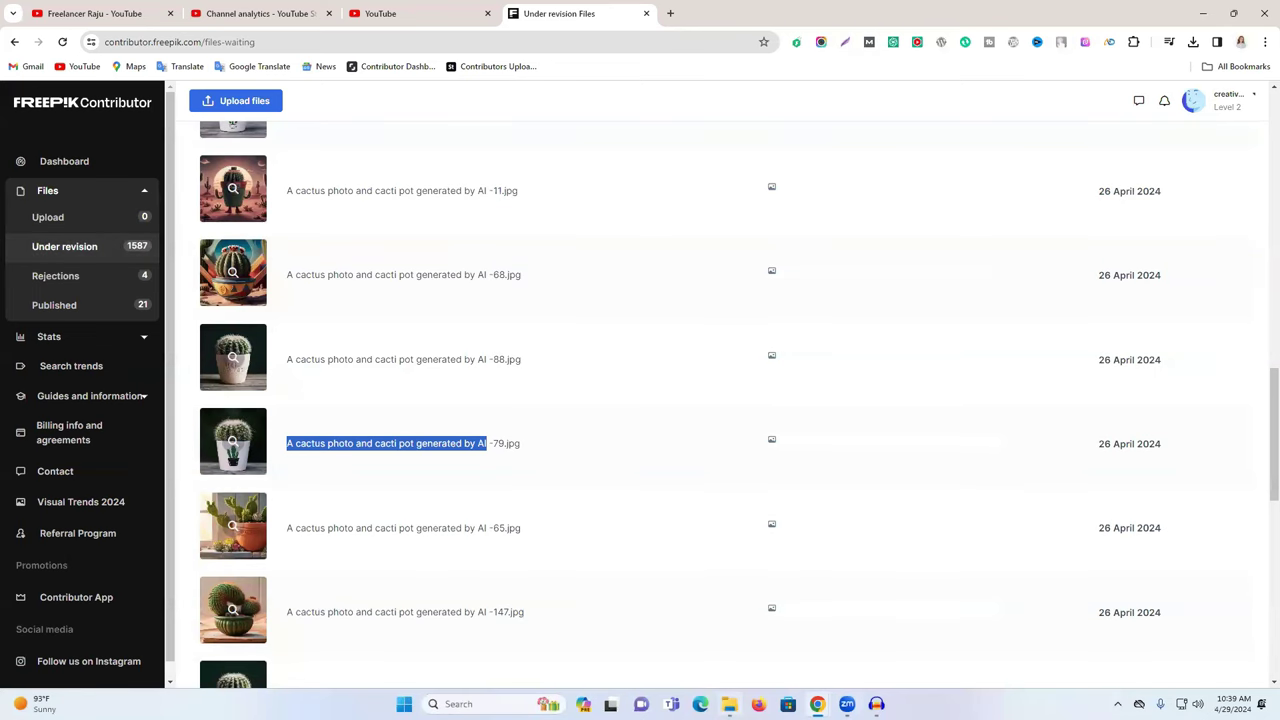
Switch to the Downloads folder in File Explorer and select the original cactus images beside the exported JPEGs
left_click(729, 704)
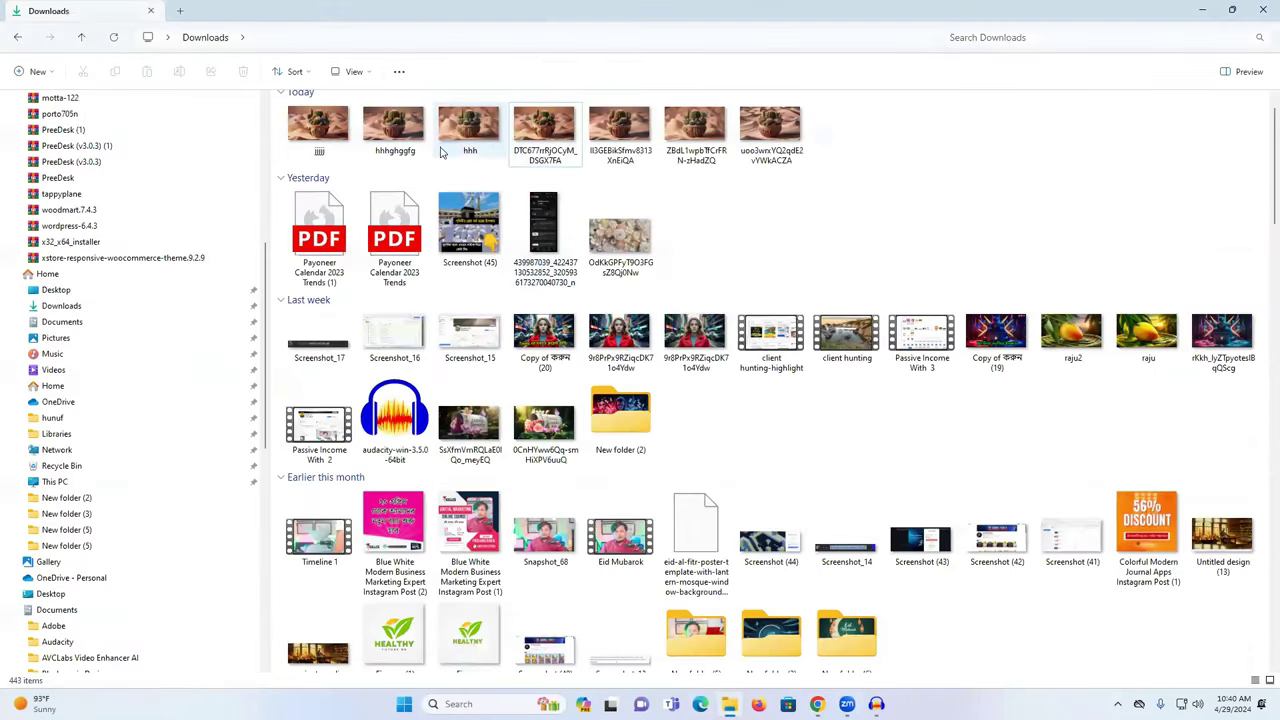
left_click_drag(848, 132, 556, 138)
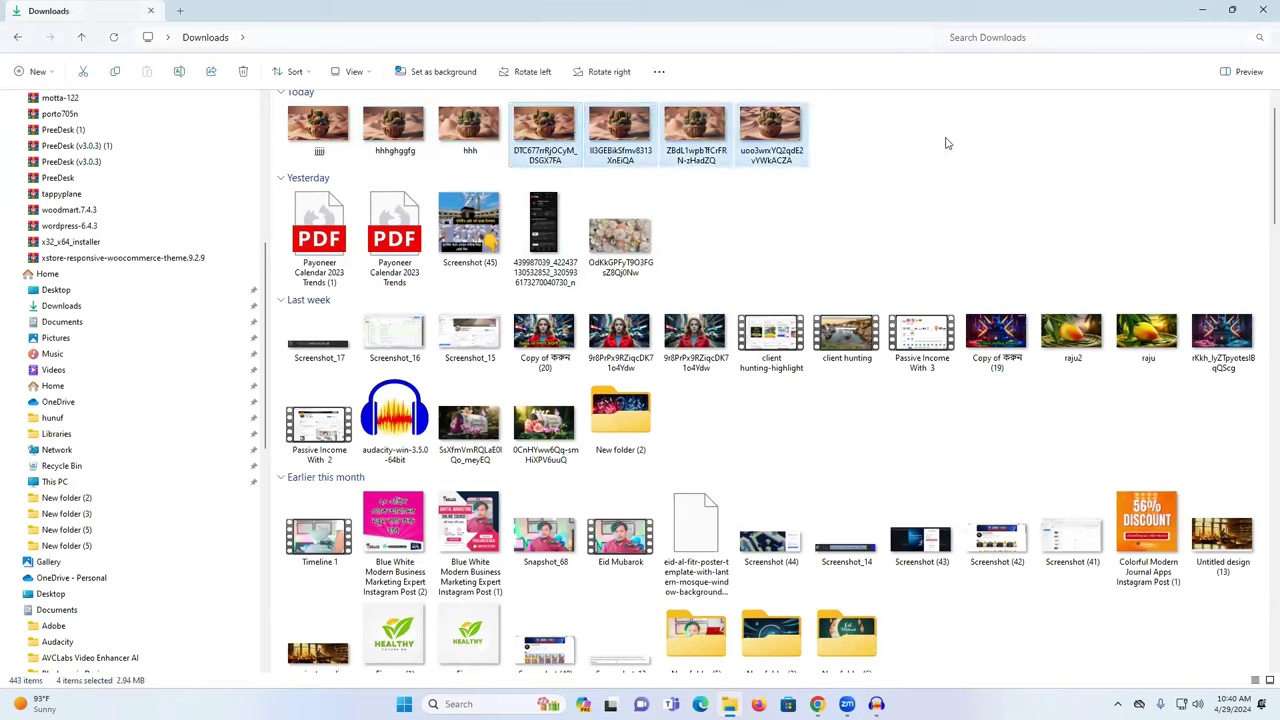
left_click(537, 137)
key("shift+F10")
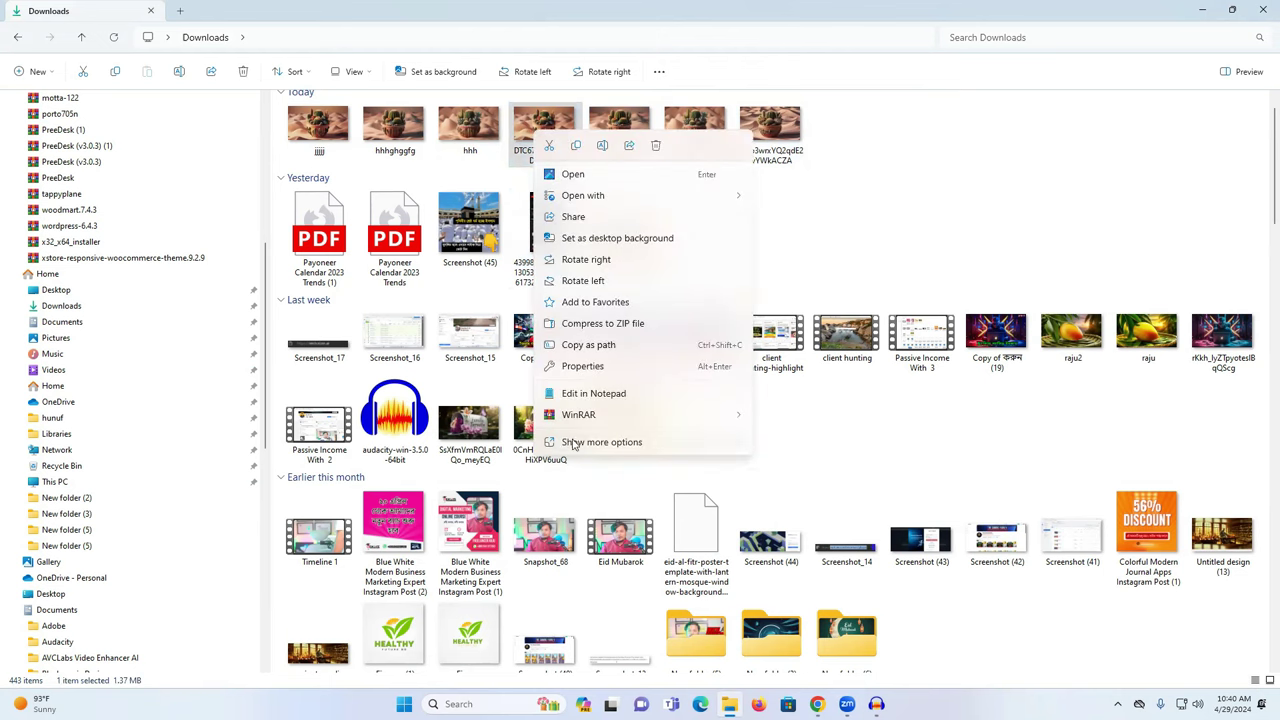
left_click(440, 290)
Try to rename the three exported cactus JPEGs together as "A cactus photo and cacti pot generated by AI"
left_click_drag(296, 141, 451, 130)
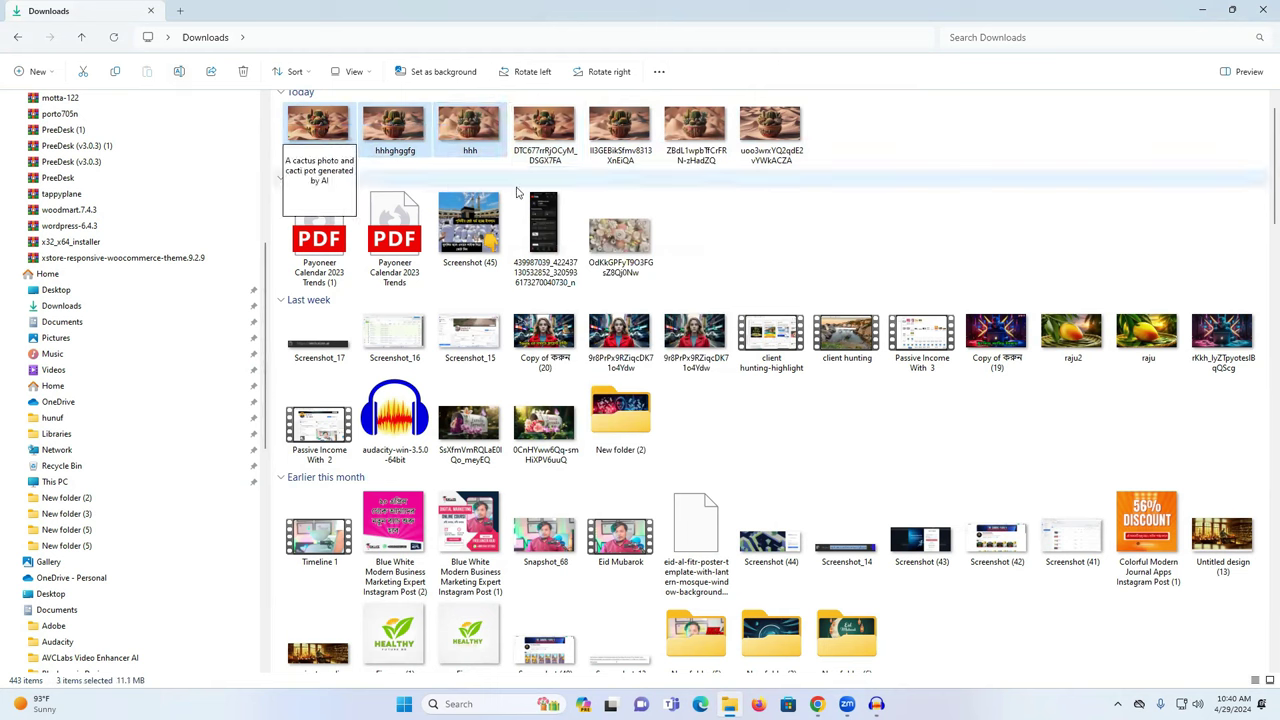
key("Return")
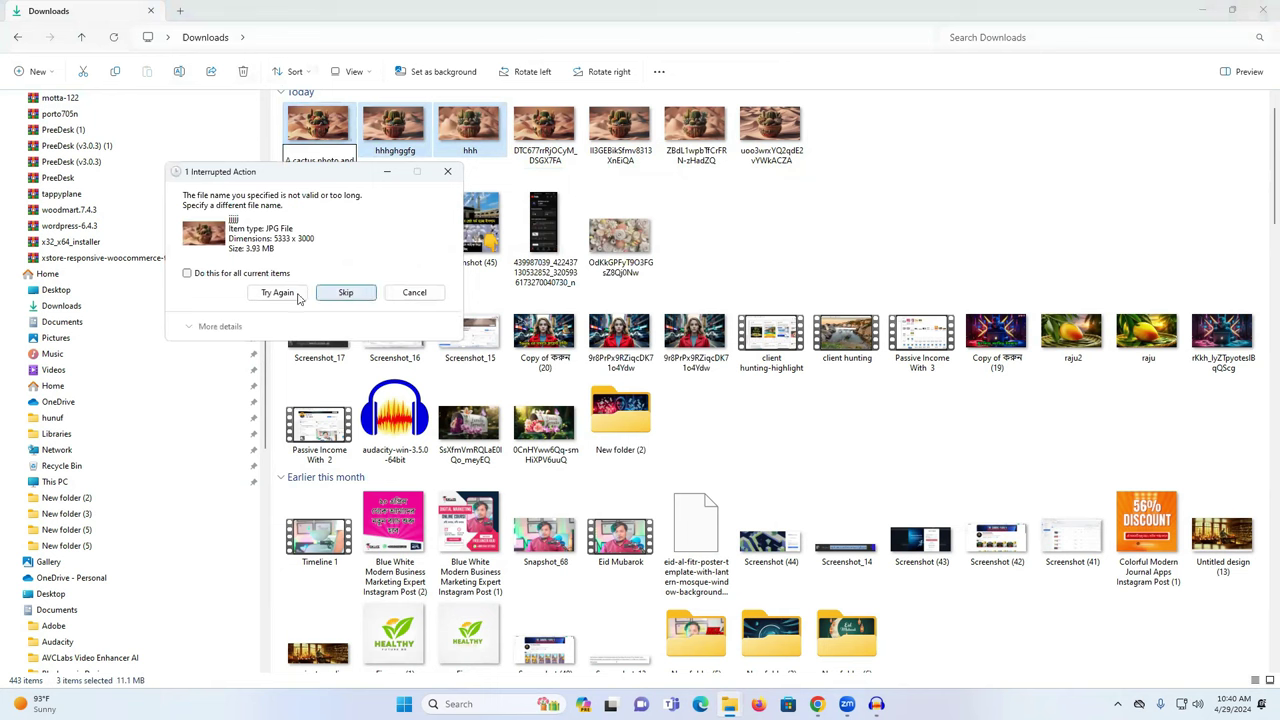
left_click(343, 292)
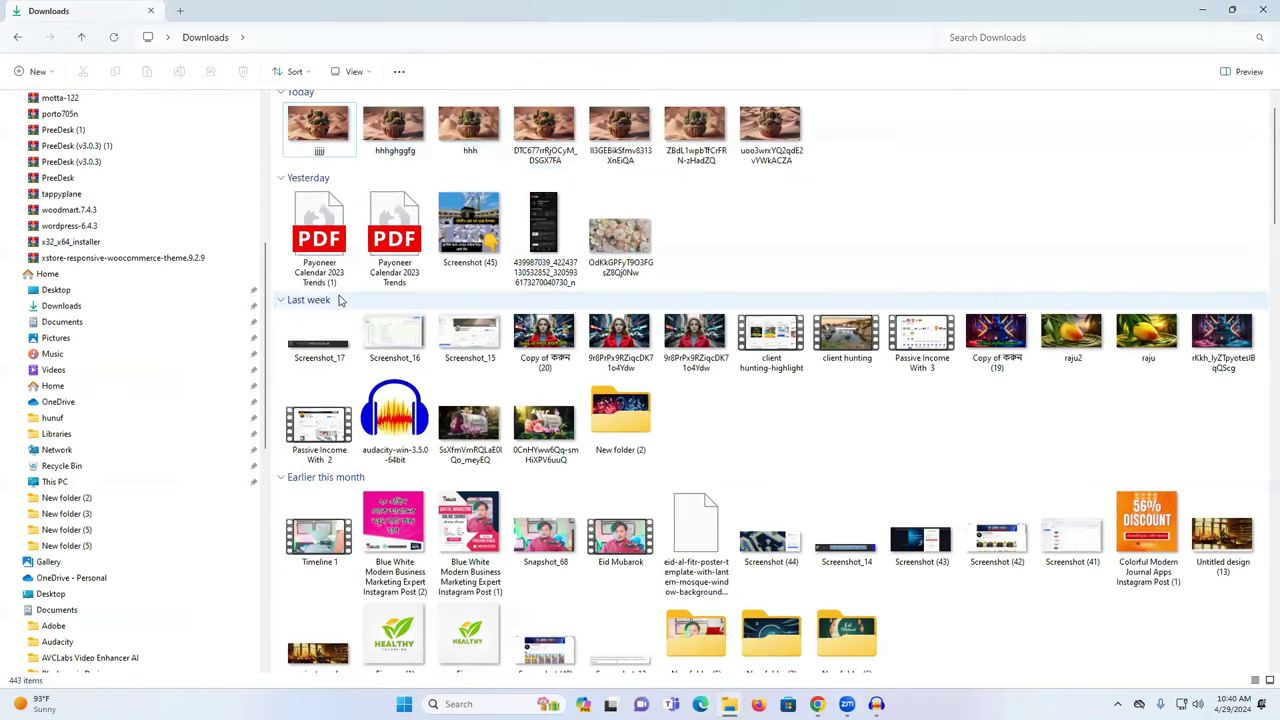
Try to give the first exported JPEG alone the title "A cactus photo and cacti pot generated by AI", and put back the name jjjjj
right_click(310, 134)
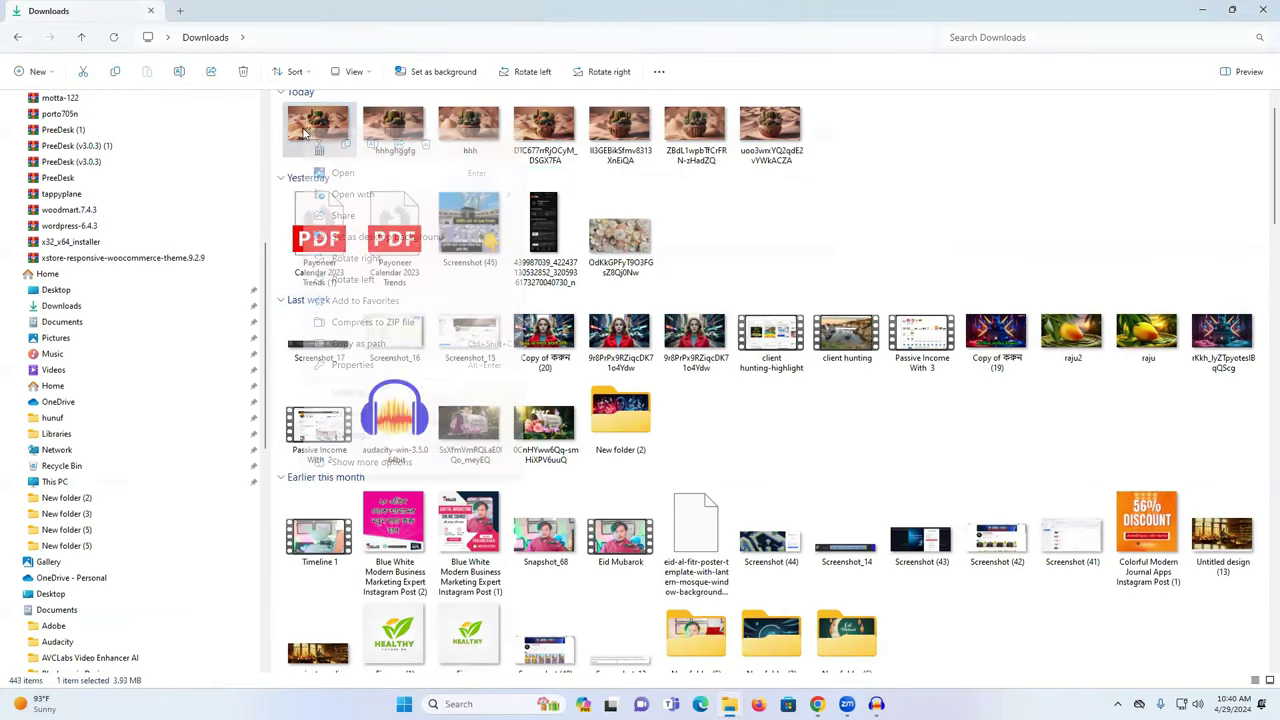
left_click(372, 145)
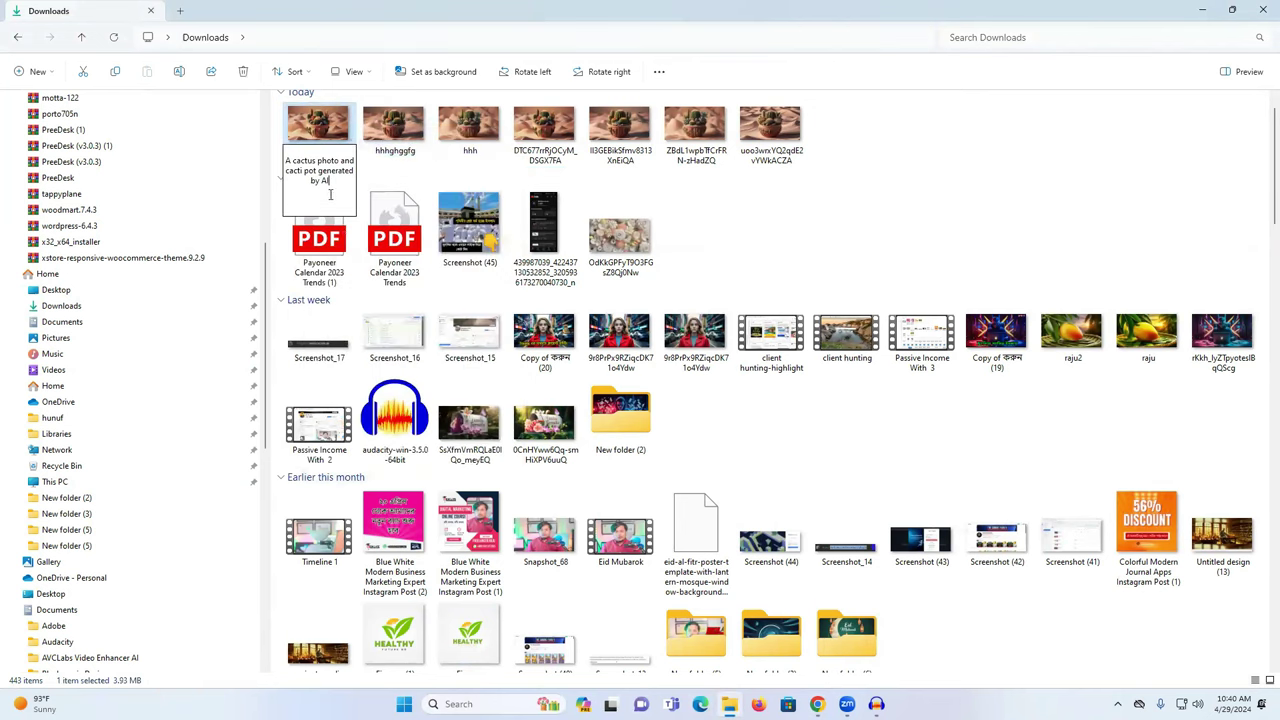
type("?")
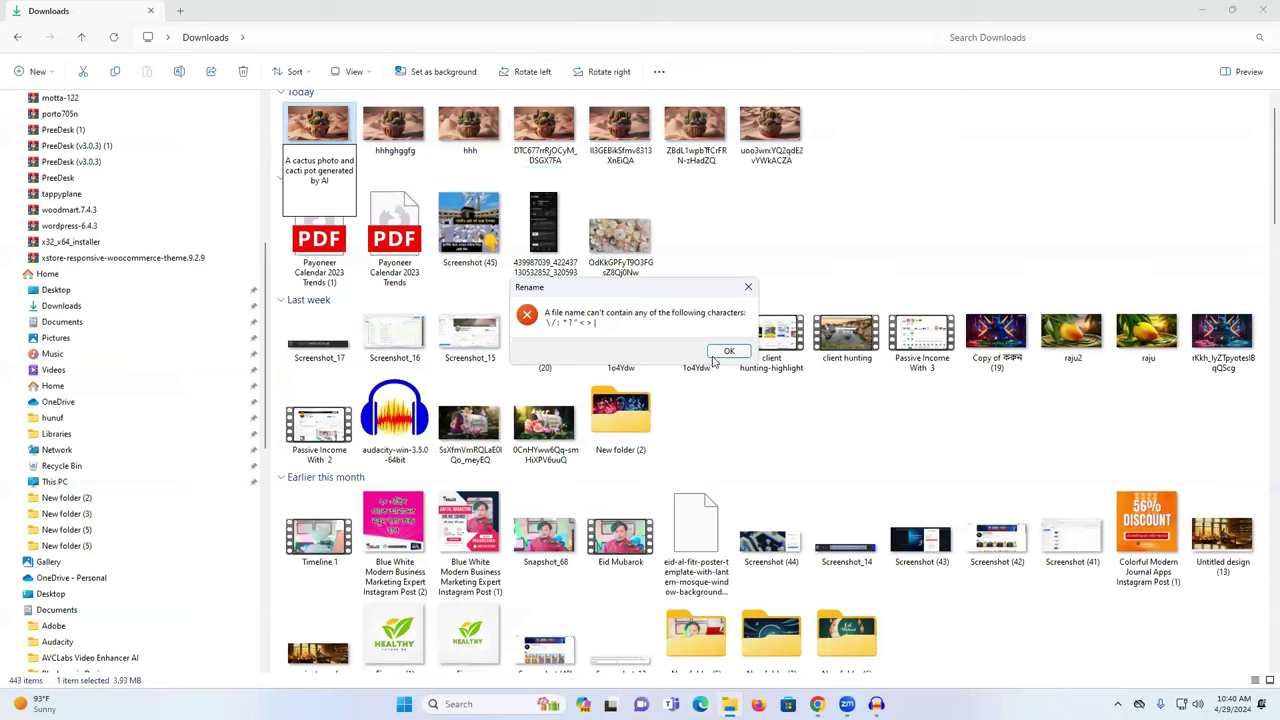
left_click(729, 351)
type("iiiii")
Upload the exported JPEGs hhh, jjjjj and hhhghggfg to Freepik Contributor and show the uploaded files with the upload pane closed
left_click(279, 133)
left_click_drag(279, 133, 1060, 540)
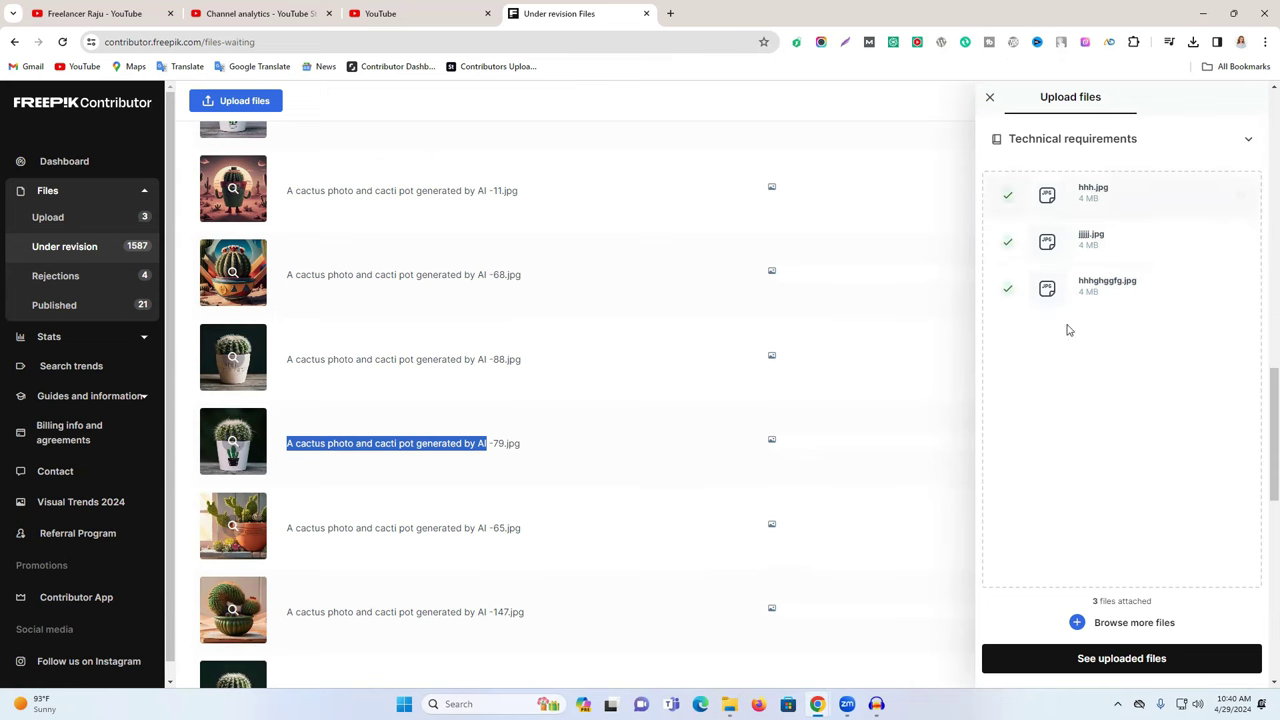
left_click(1103, 662)
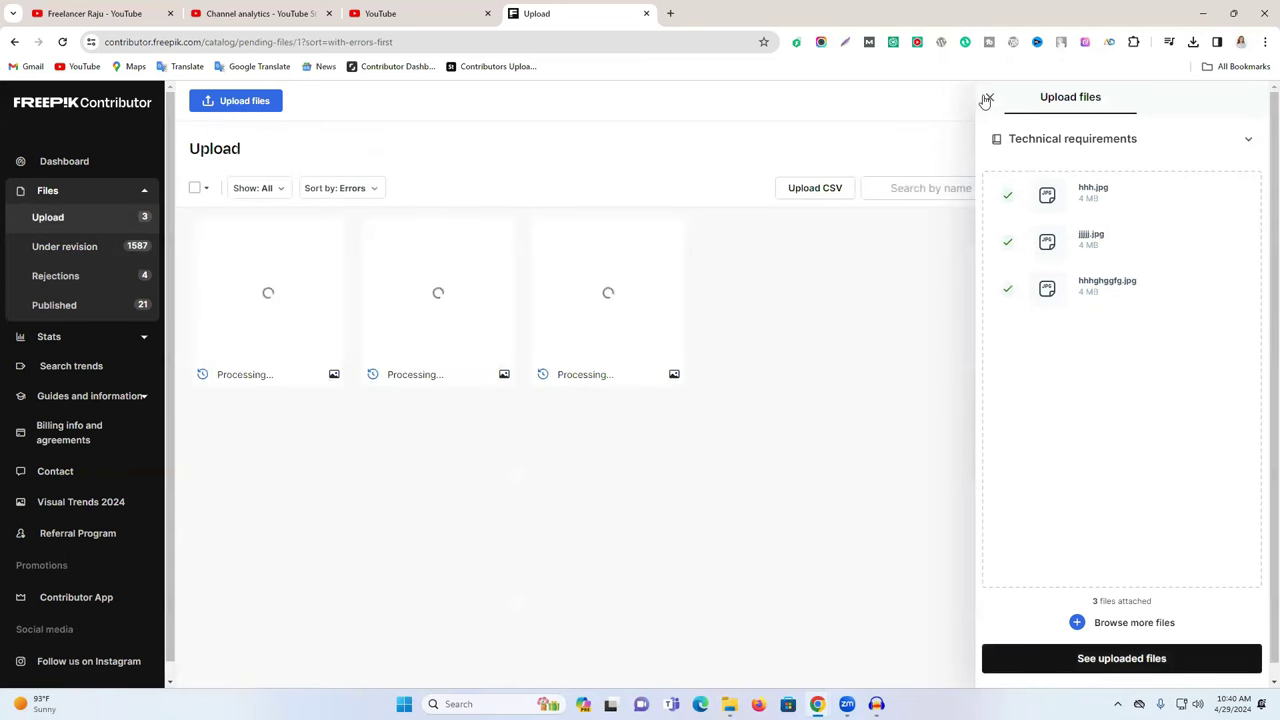
left_click(988, 98)
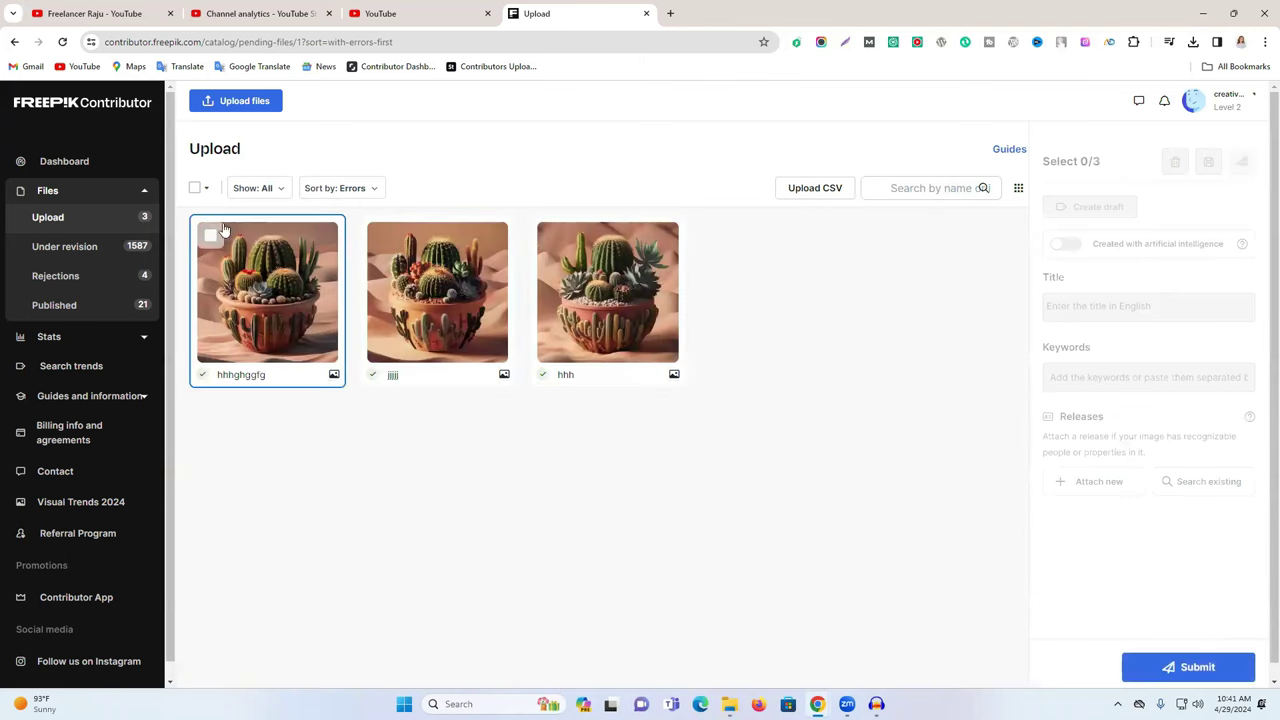
Select all three uploaded cactus images and mark them as created with artificial intelligence
left_click(230, 250)
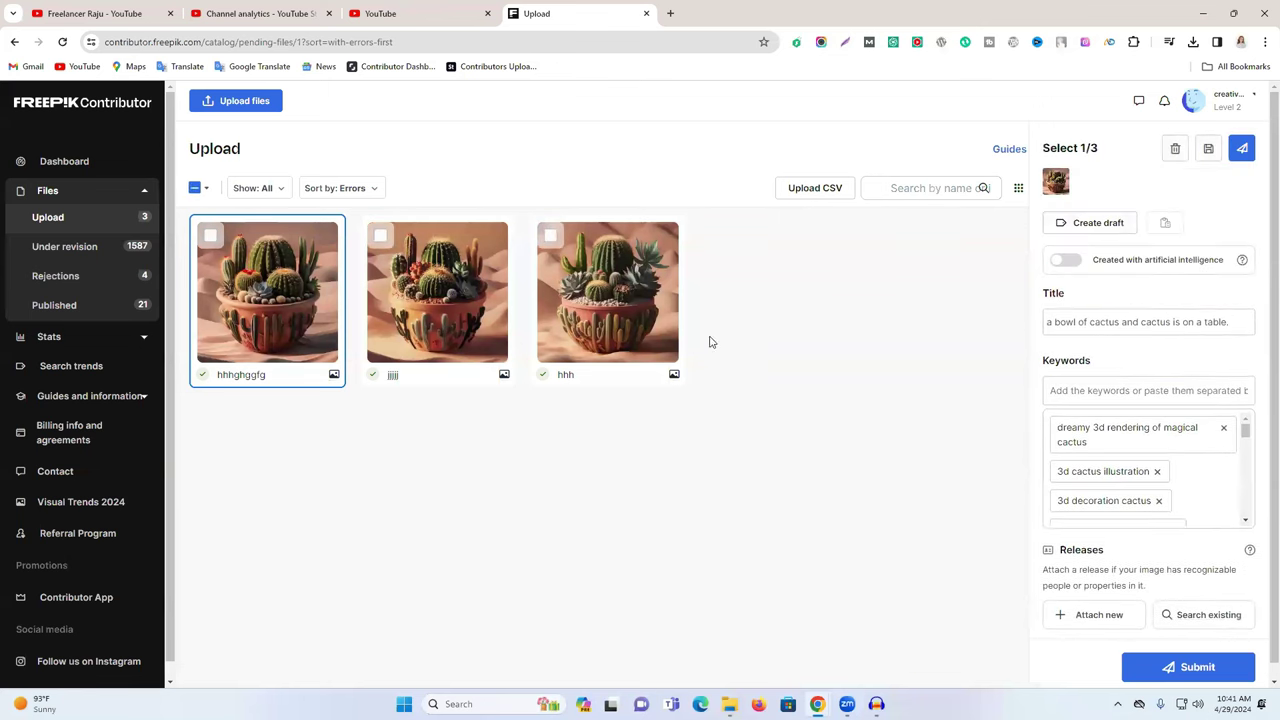
left_click(195, 189)
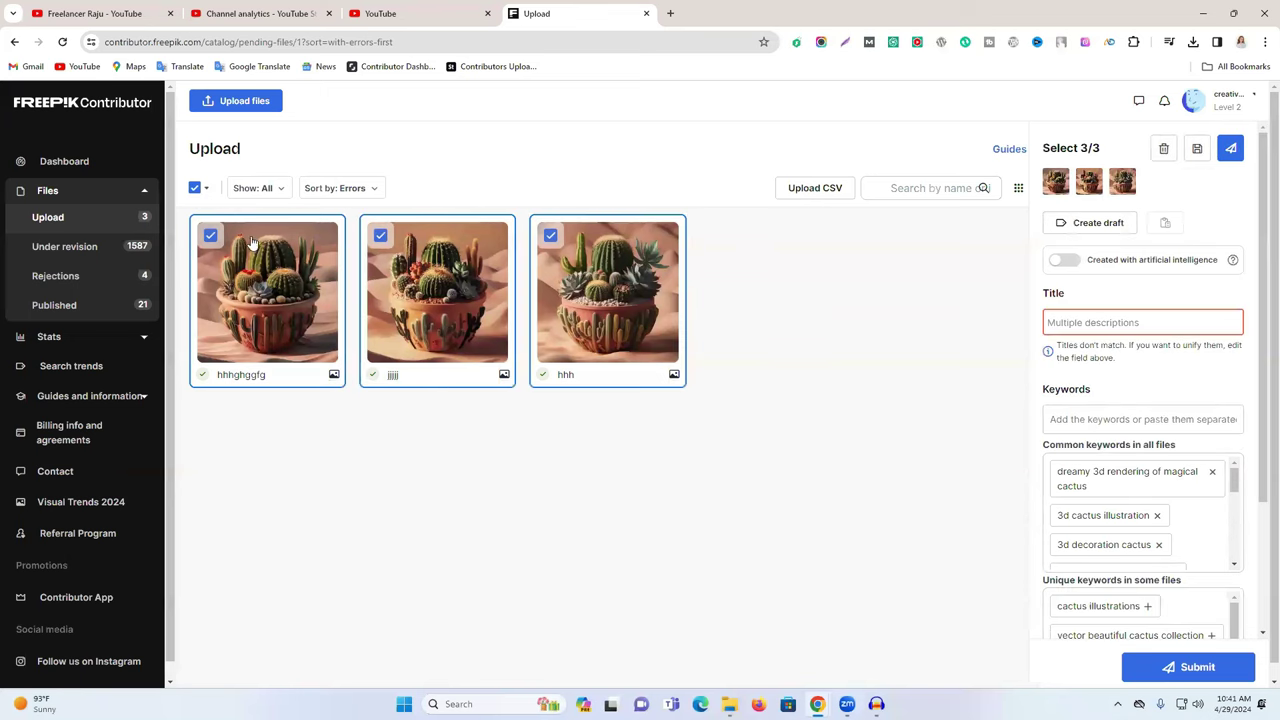
left_click(1075, 264)
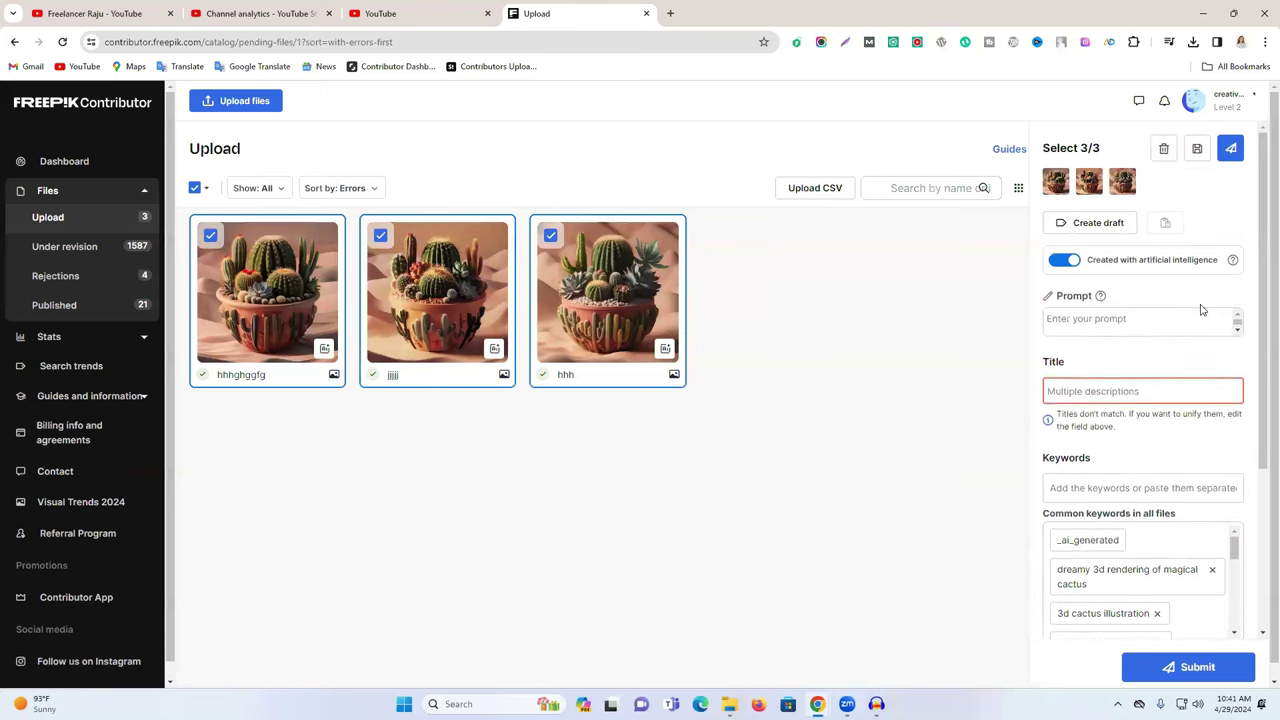
Set the base model of the three selected cactus images to Ideogram 1.0
left_click(1187, 299)
scroll(1181, 385, "down", 2)
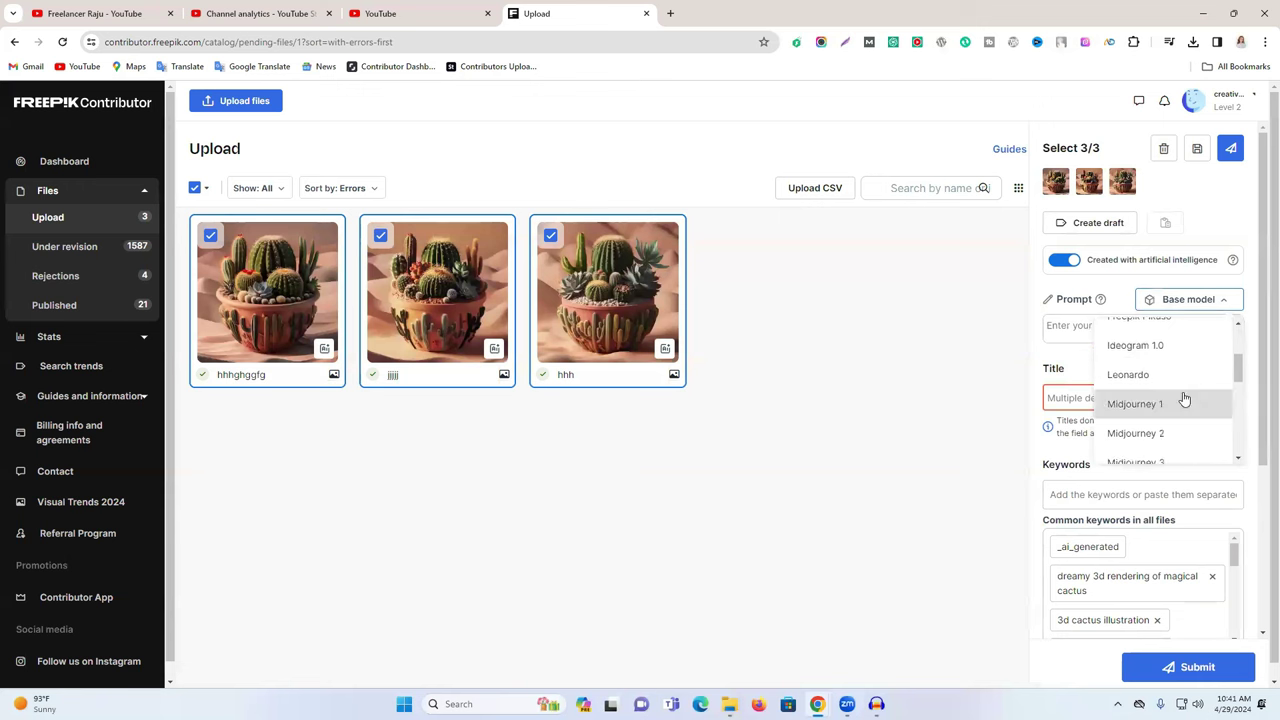
left_click(1178, 349)
Give all three selected images the shared title "A cactus photo and cacti pot generated by AI"
left_click(1094, 419)
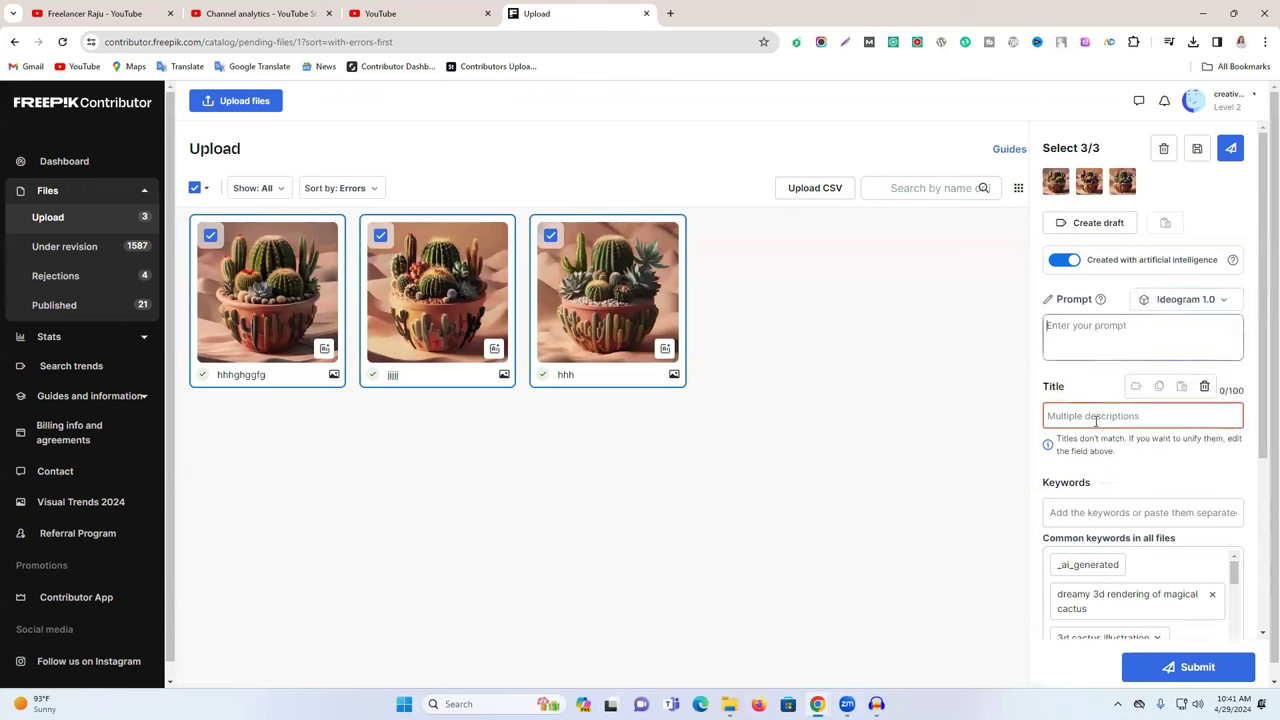
type("A cactus photo and cacti pot generated by AI")
key("ctrl+z")
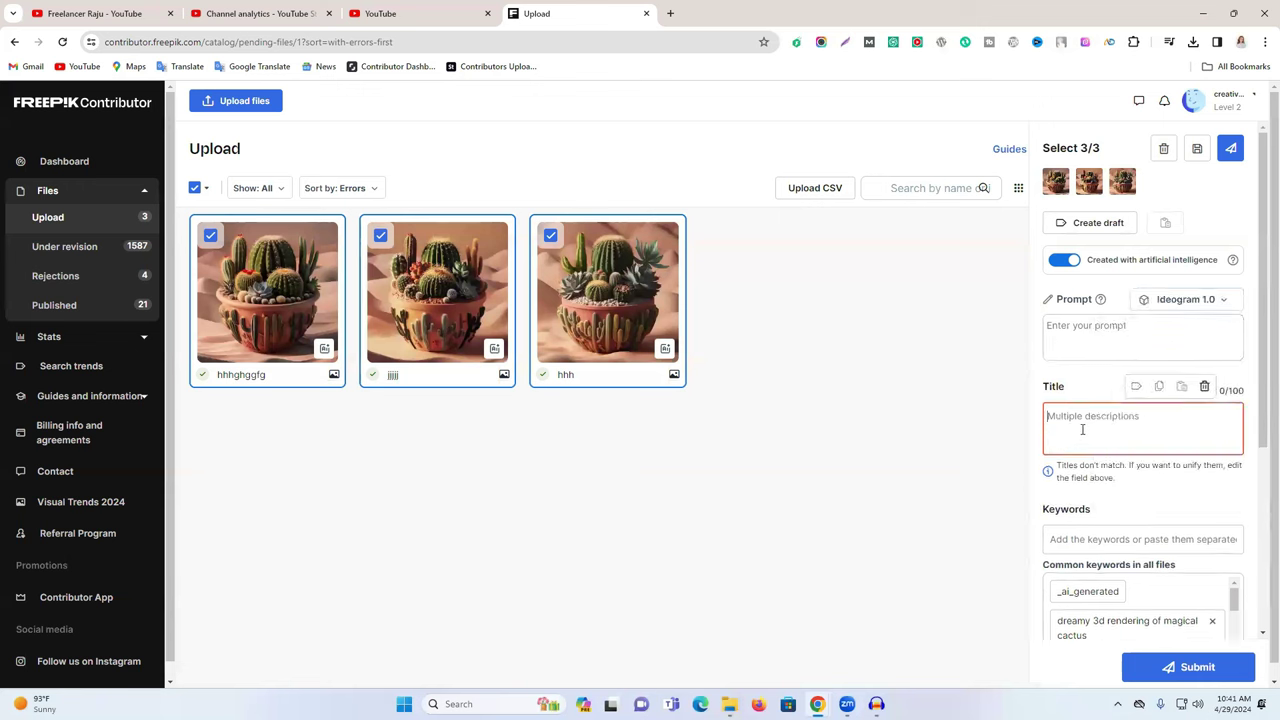
type("A cactus photo and cacti pot generated by AI")
key("Delete")
key("Delete")
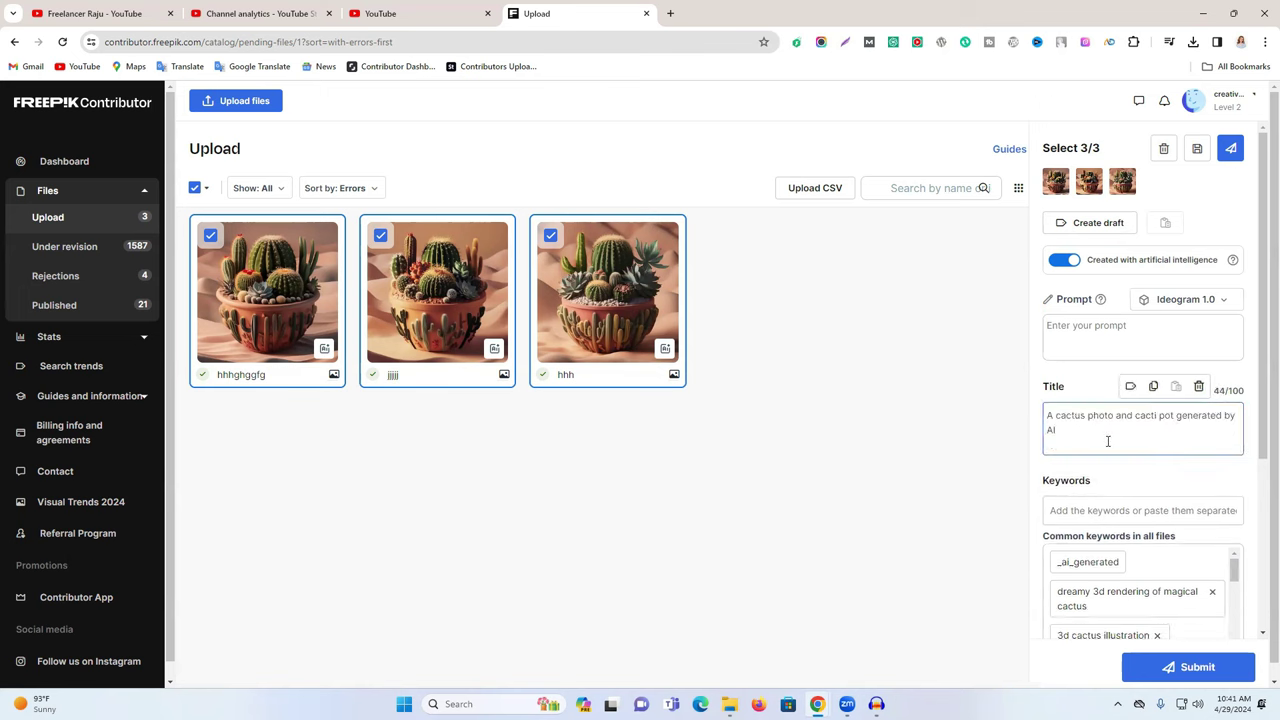
Copy the original prompt of the cacti pot image from Ideogram and paste it as the prompt of the three images in Freepik Contributor
left_click(1068, 338)
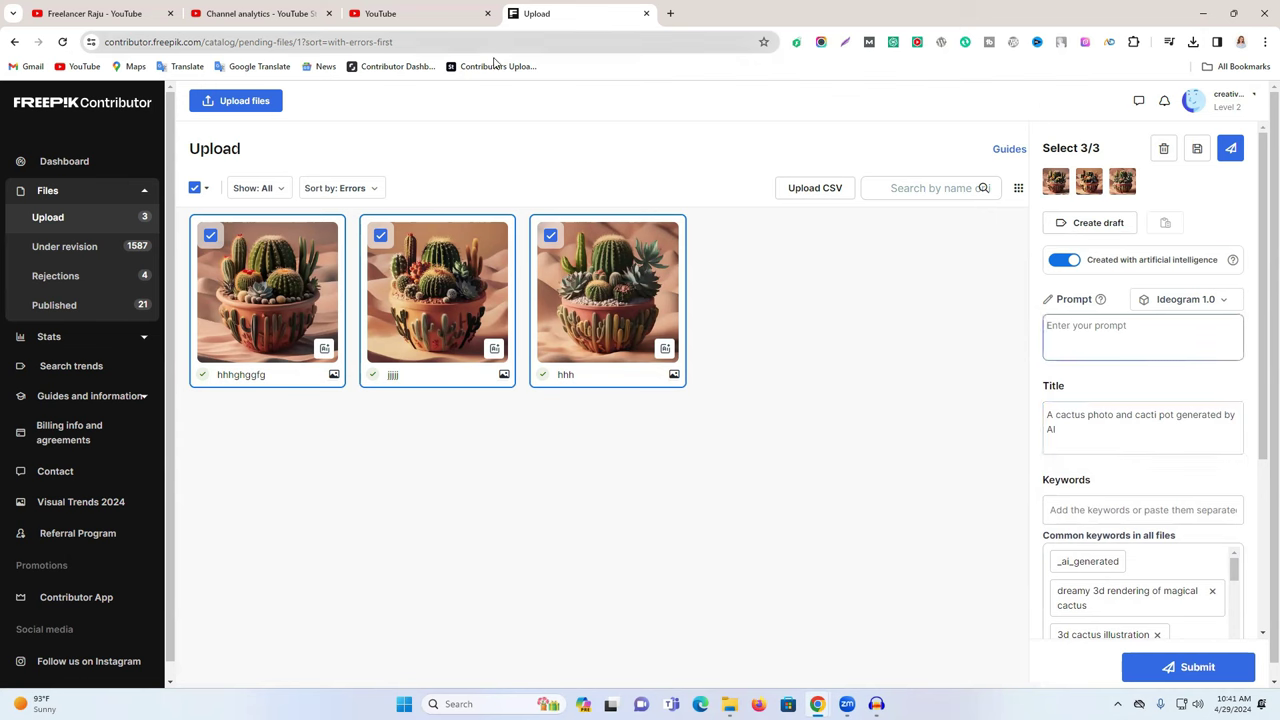
mouse_move(827, 684)
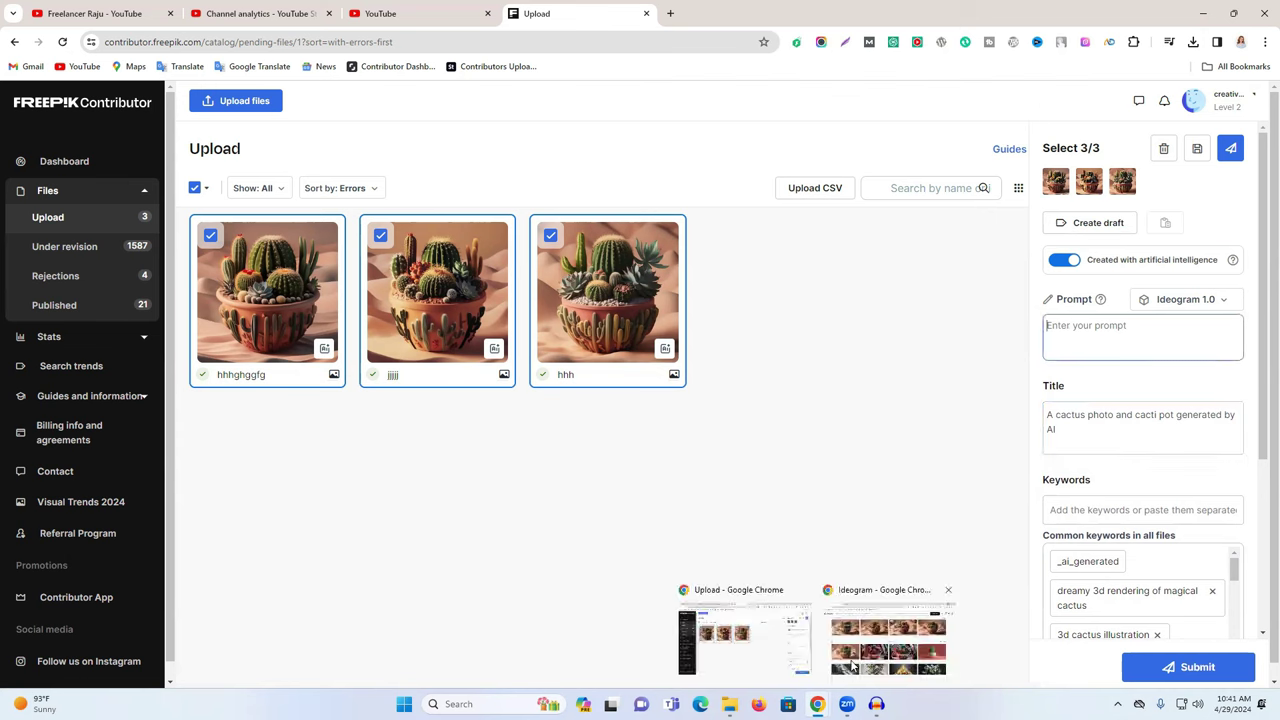
left_click(852, 665)
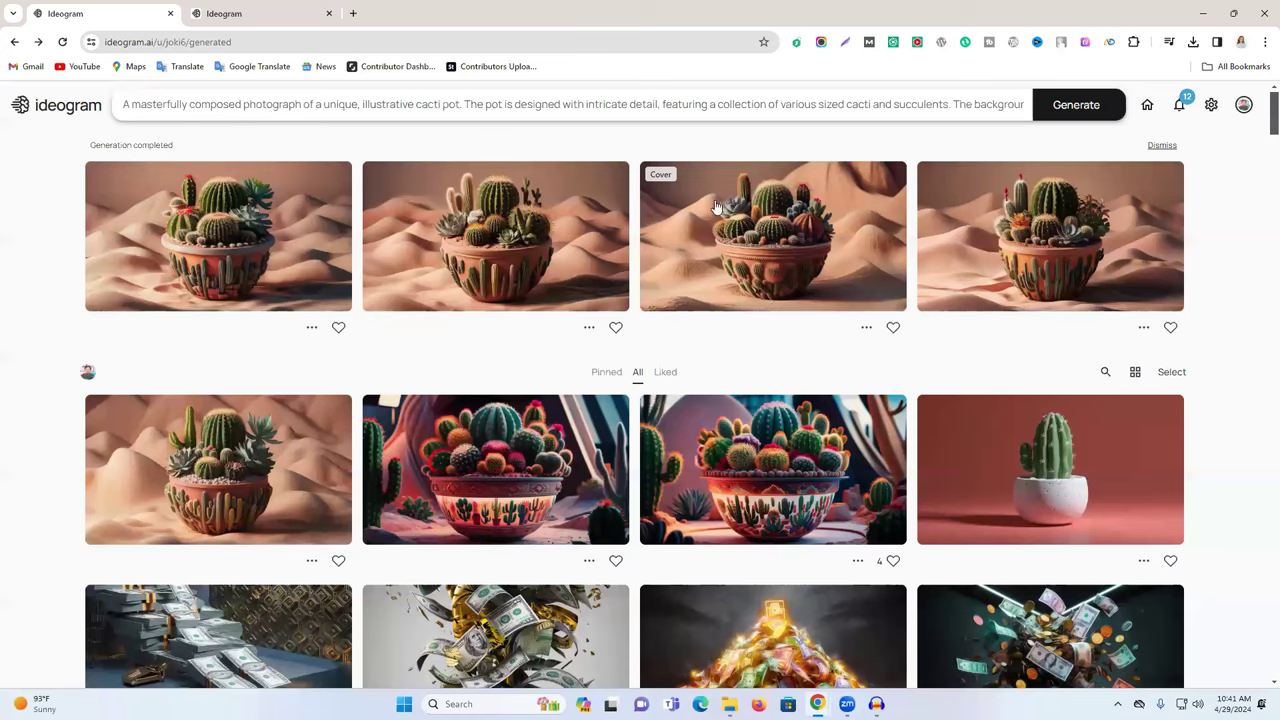
left_click(945, 310)
left_click(1237, 300)
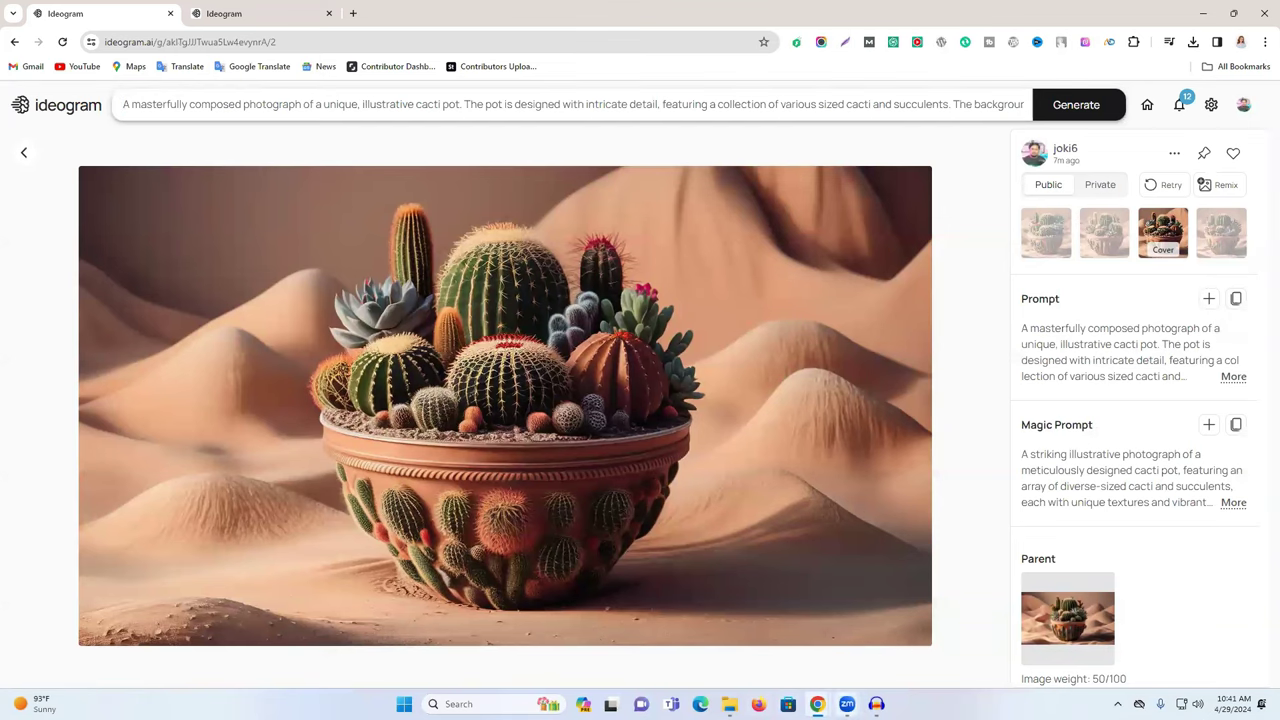
mouse_move(817, 704)
left_click(742, 632)
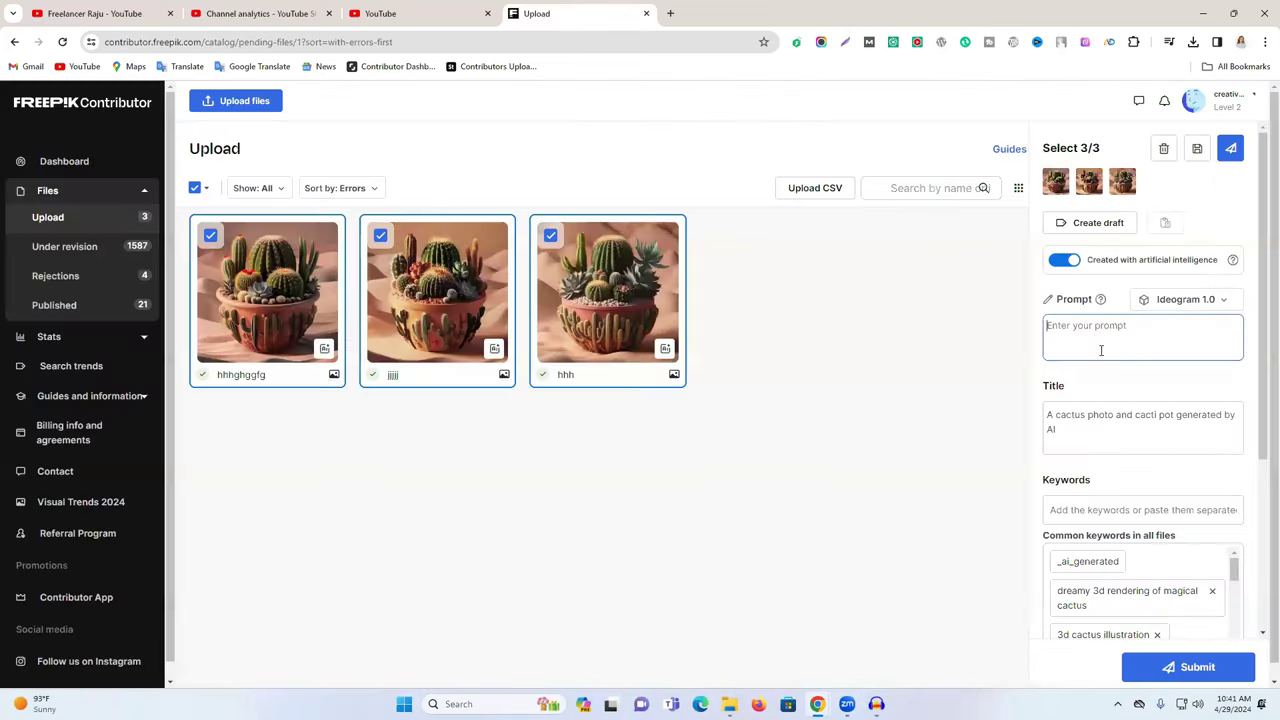
key("ctrl+v")
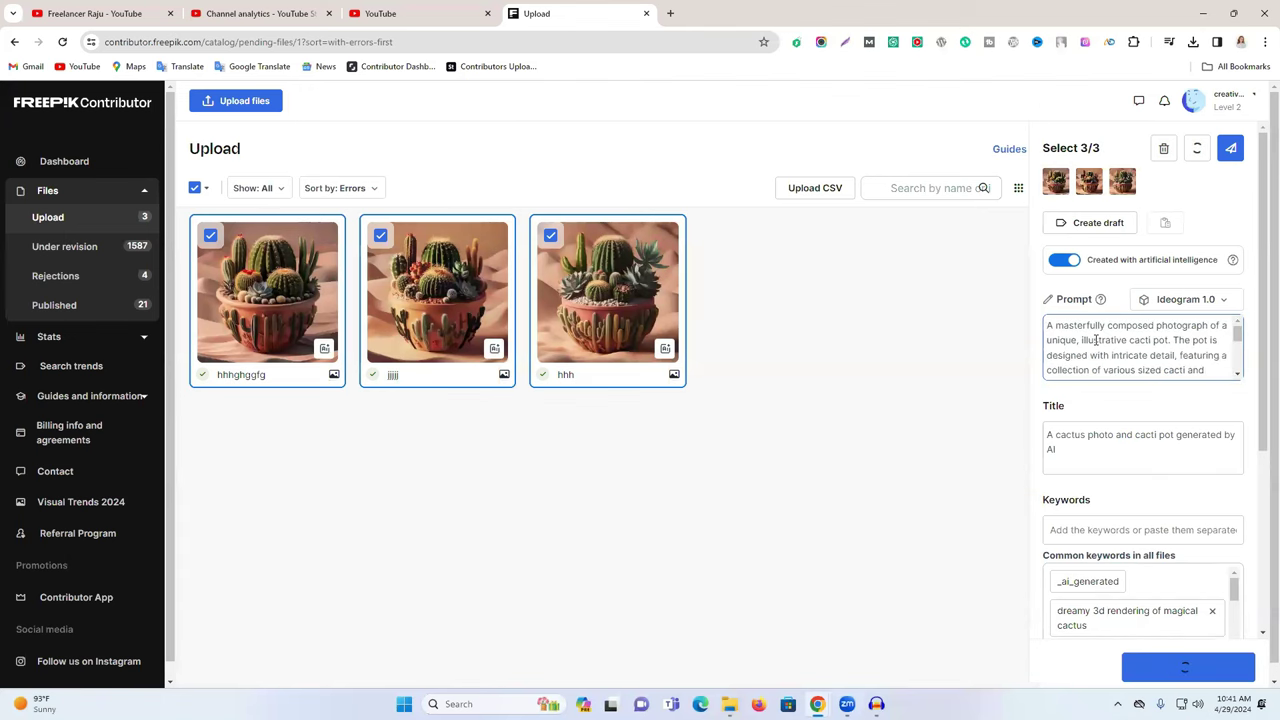
Apply keywords found in only some files to all three, including cute cactus vector, cartoon cactus illustration, vector cactus, 3d succulent plant with pot and cactus concept
scroll(1120, 462, "down", 1)
scroll(1120, 462, "down", 6)
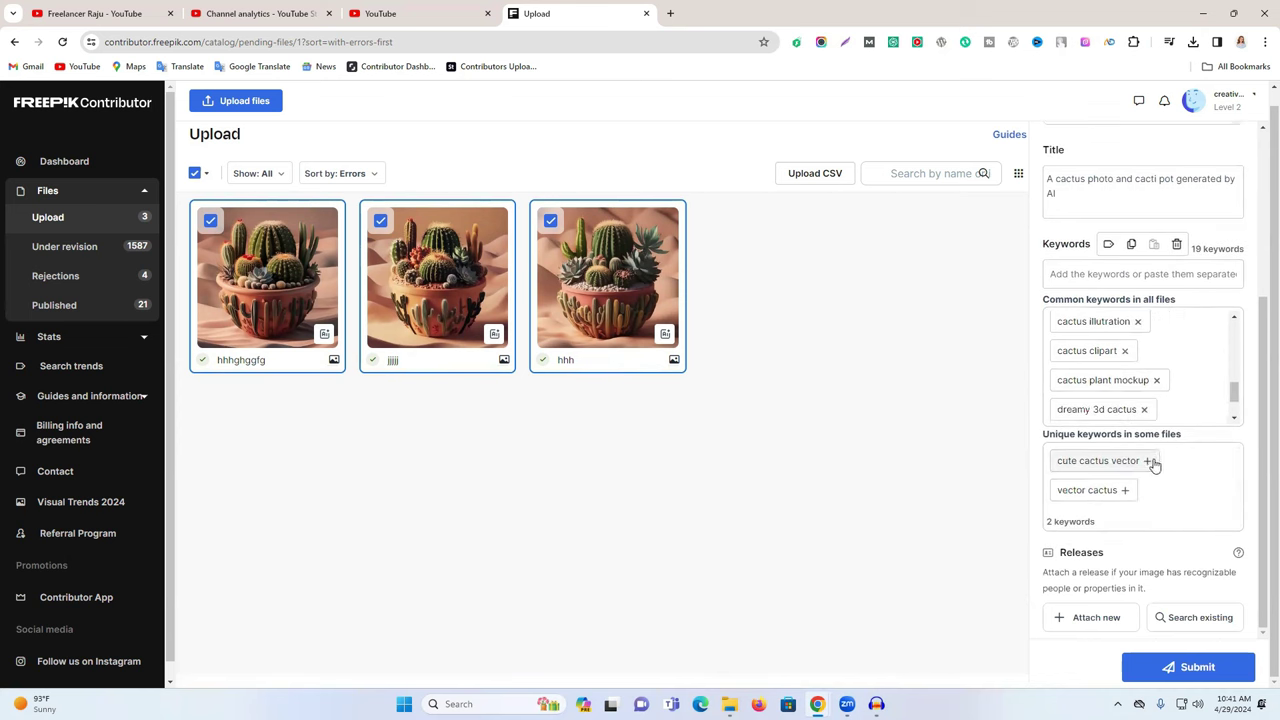
left_click(1147, 461)
left_click(1213, 494)
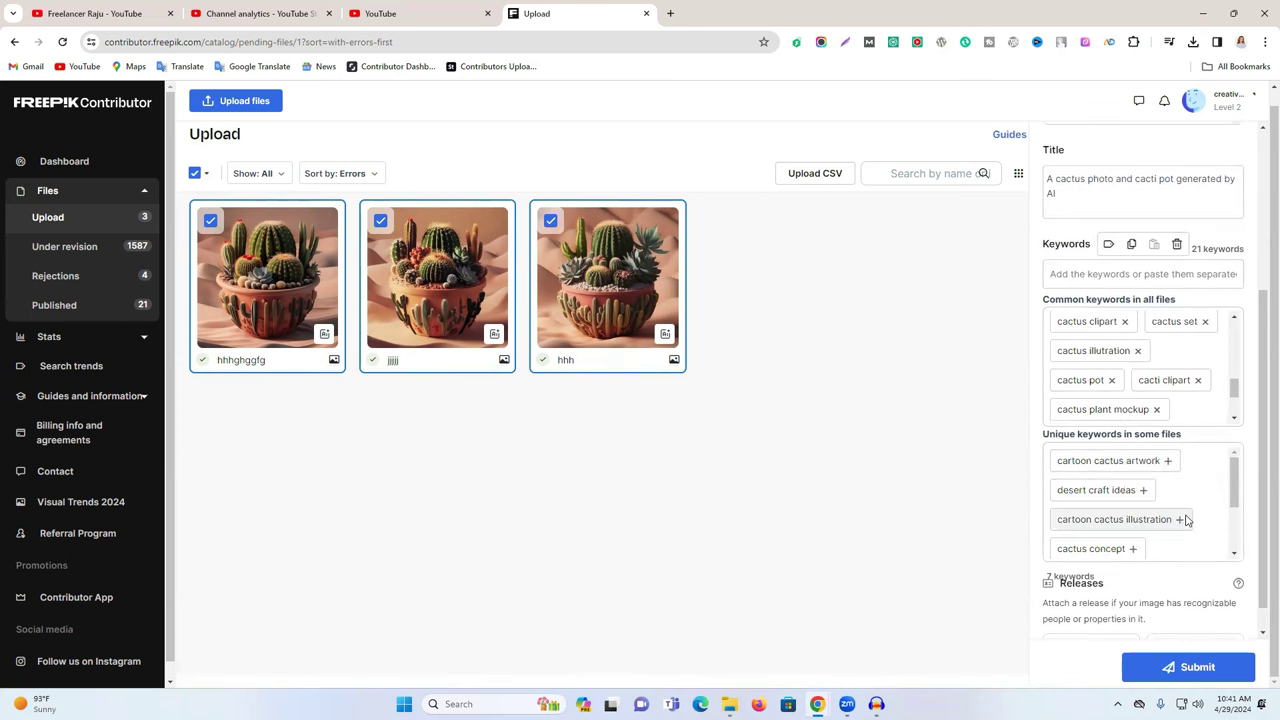
left_click(1179, 519)
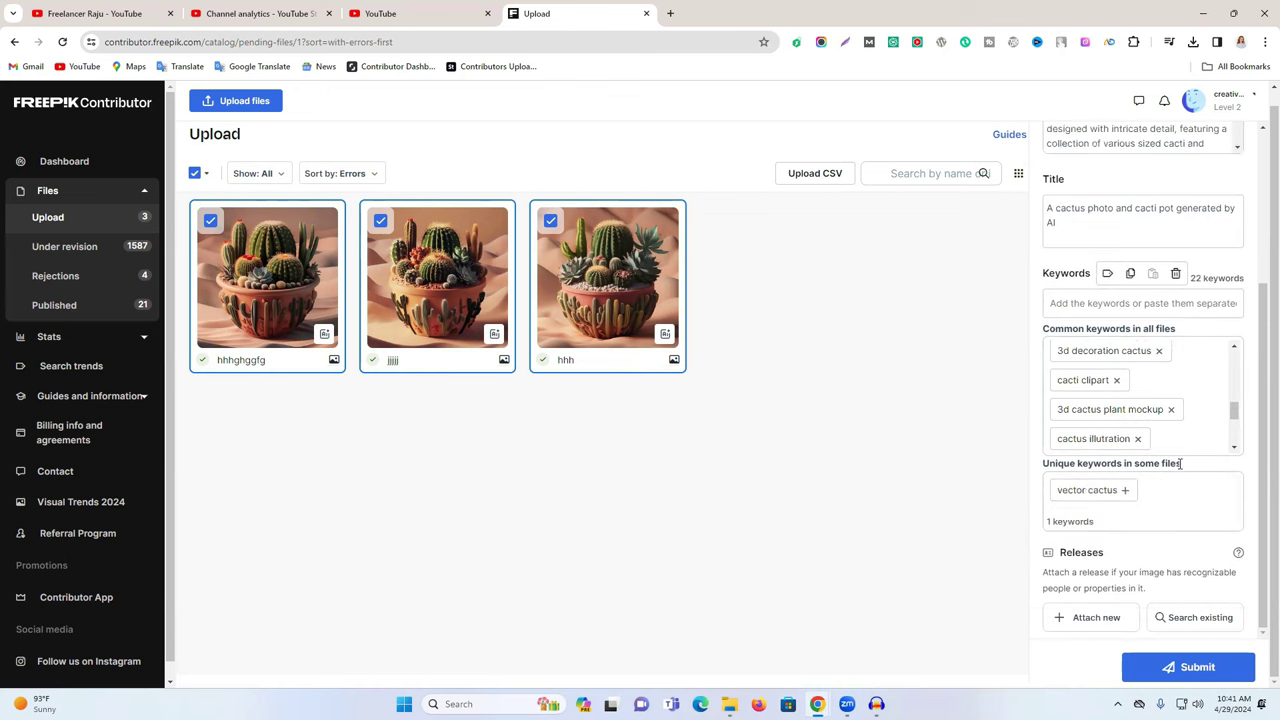
left_click(1131, 490)
left_click(1190, 515)
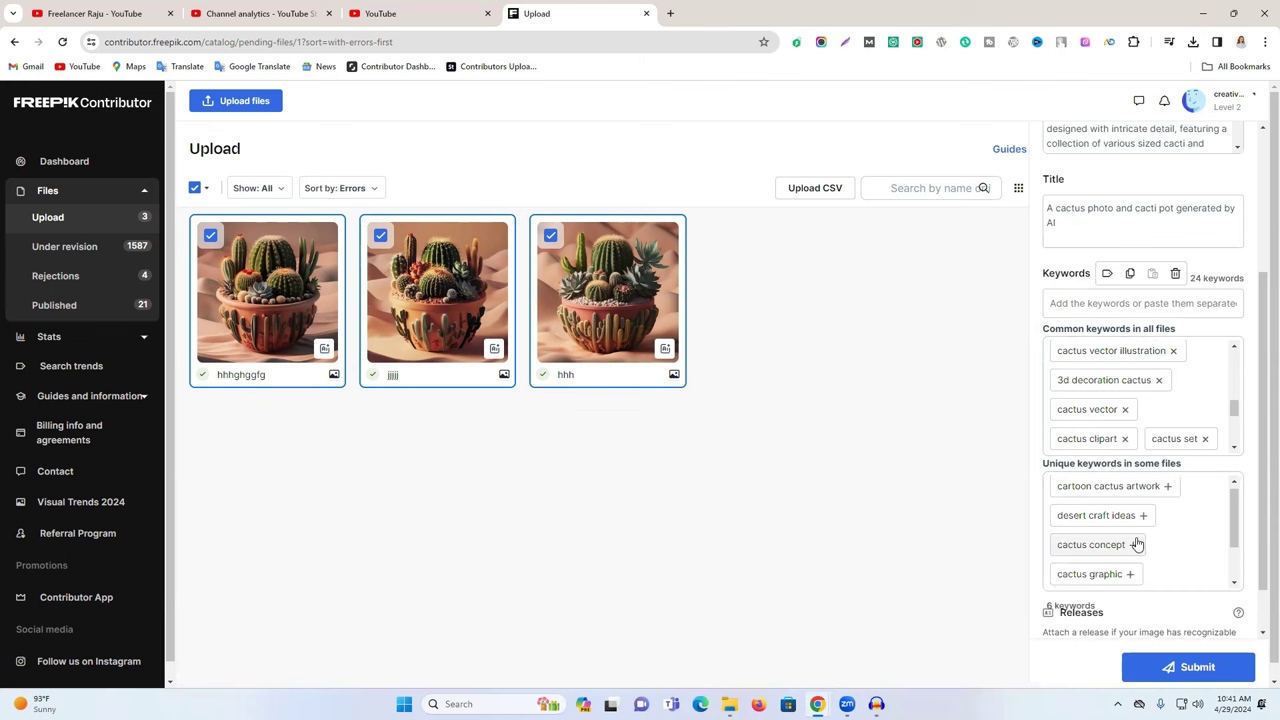
left_click(1133, 544)
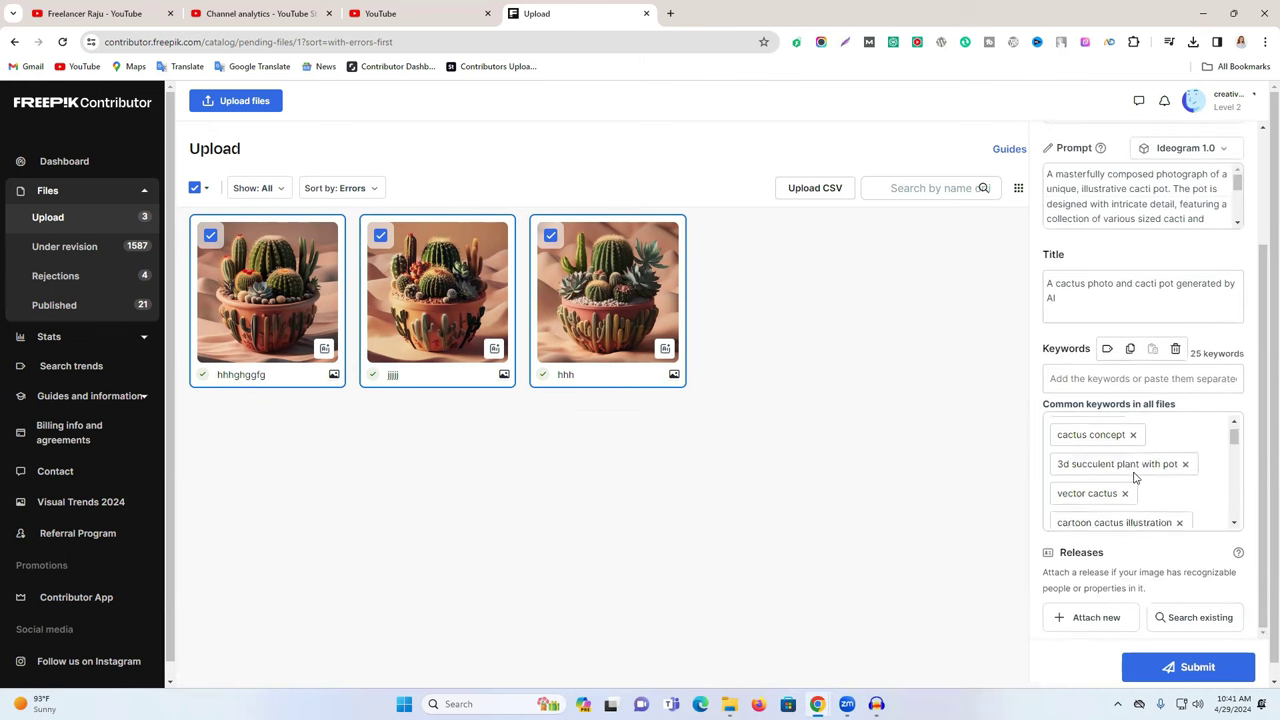
Submit the three cactus images for revision, confirm the submission and dismiss the notification
left_click(1150, 667)
left_click(757, 437)
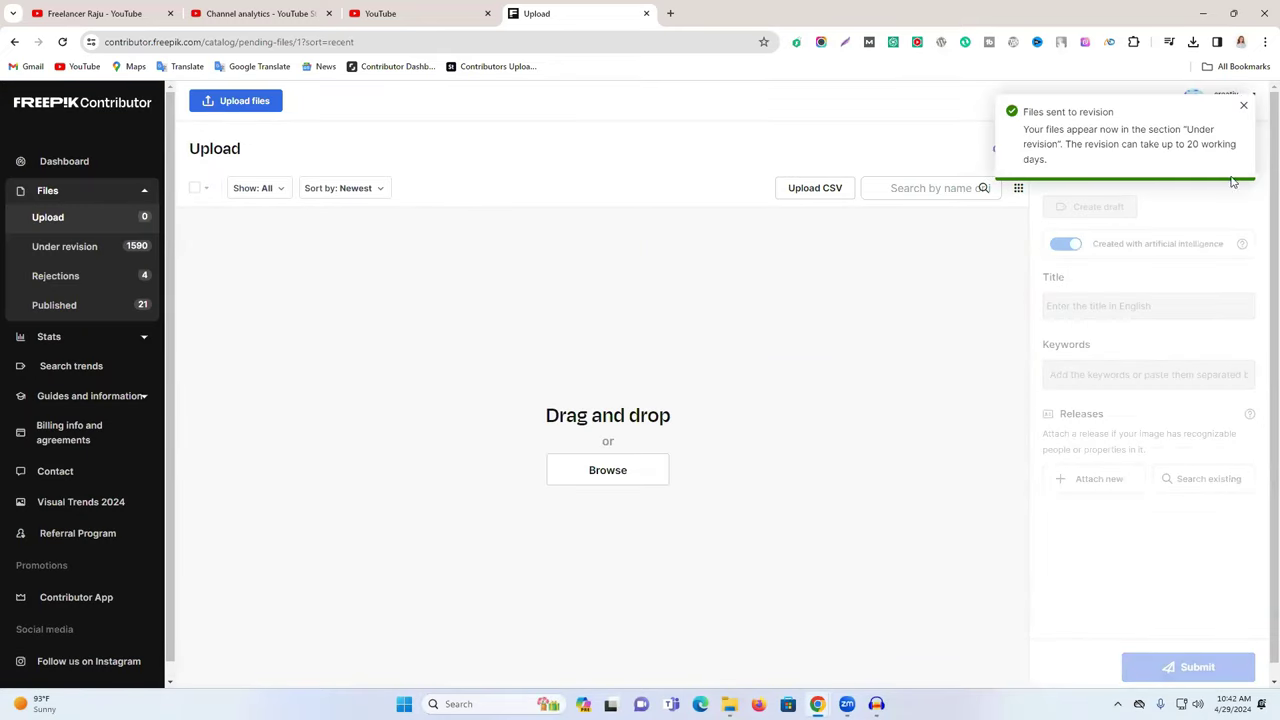
left_click(1240, 107)
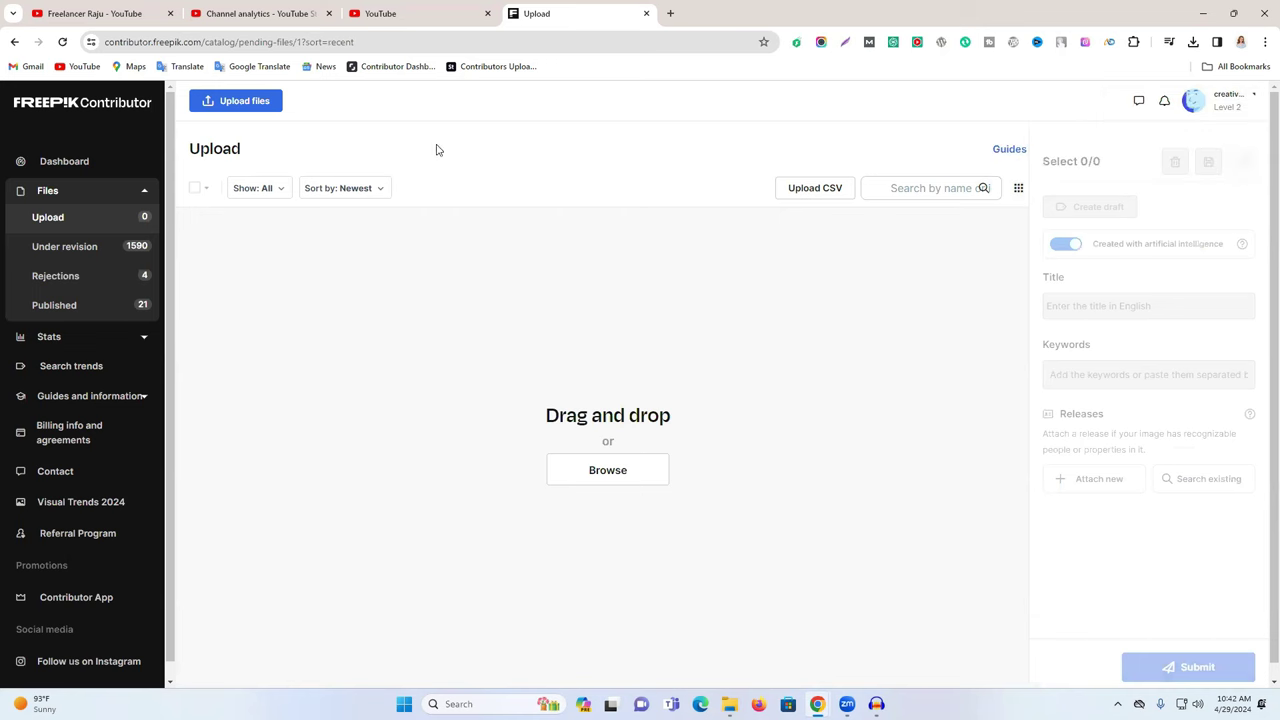